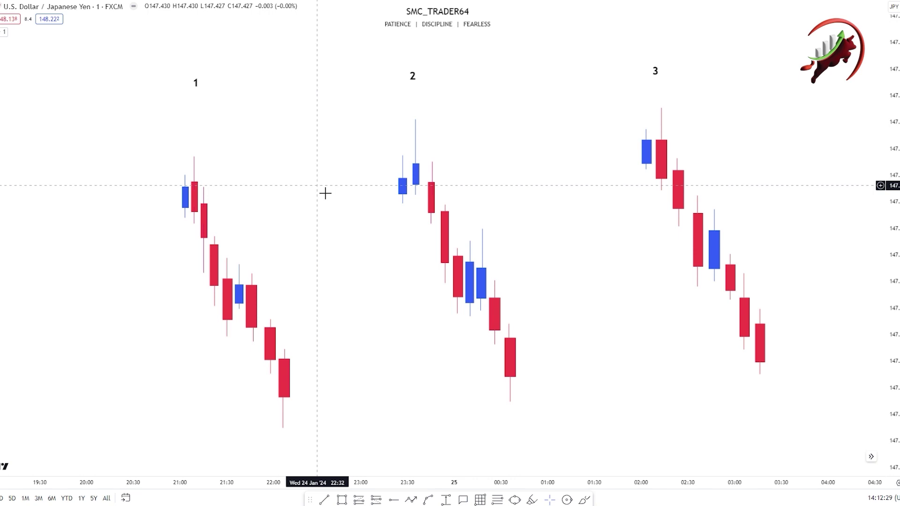
drag(356, 234, 379, 254)
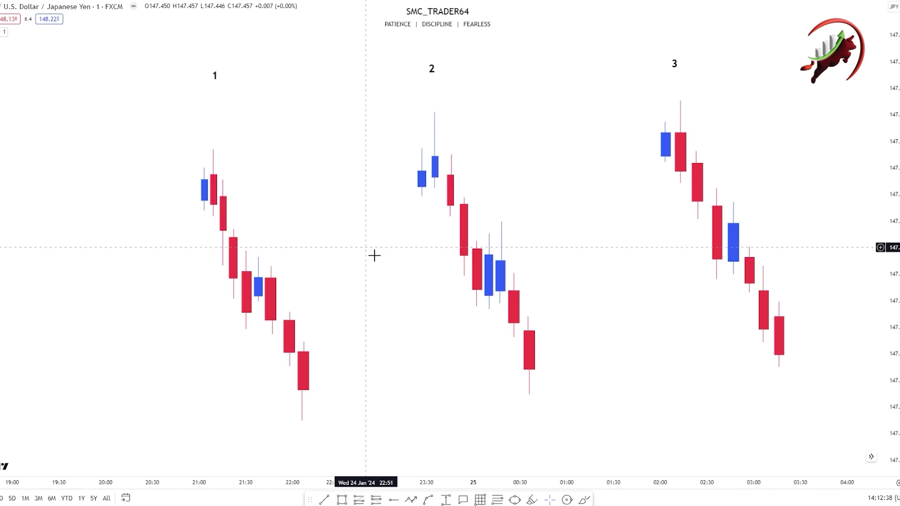
mouse_move(368, 251)
mouse_down()
mouse_move(389, 249)
mouse_move(368, 258)
mouse_up()
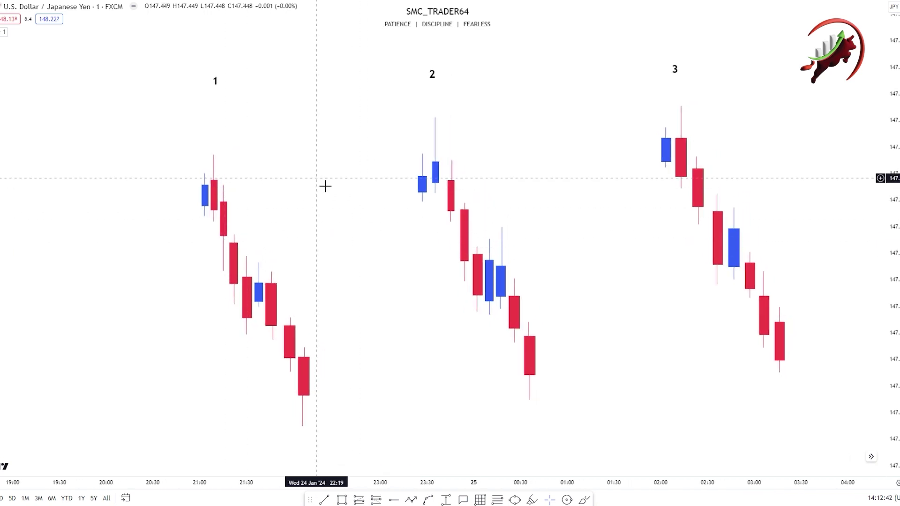
click(220, 159)
drag(220, 160, 290, 221)
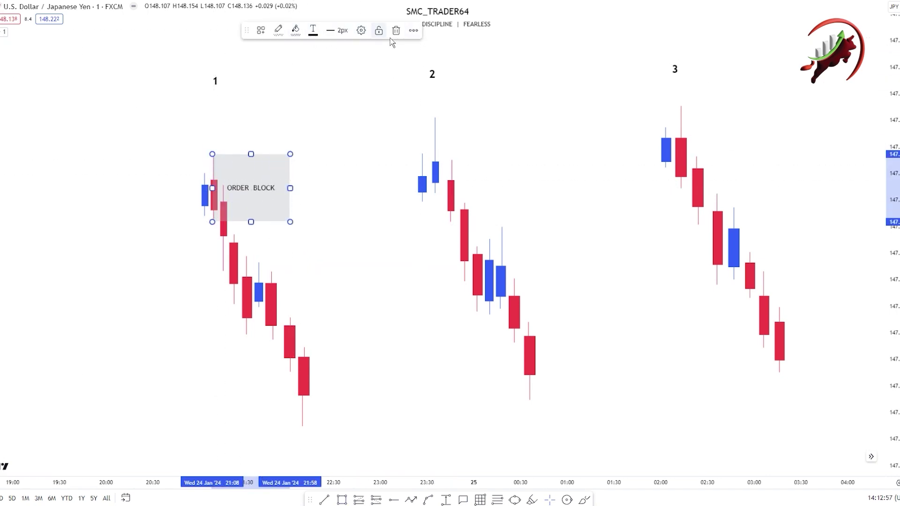
click(396, 31)
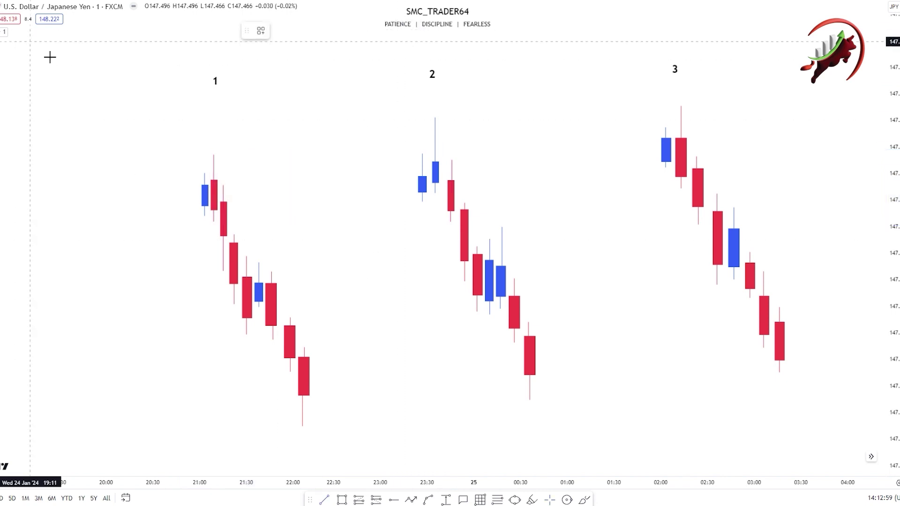
Draw a short trend line from the first candle's high across the second candle in example 1 and label it XX.
click(204, 181)
click(227, 183)
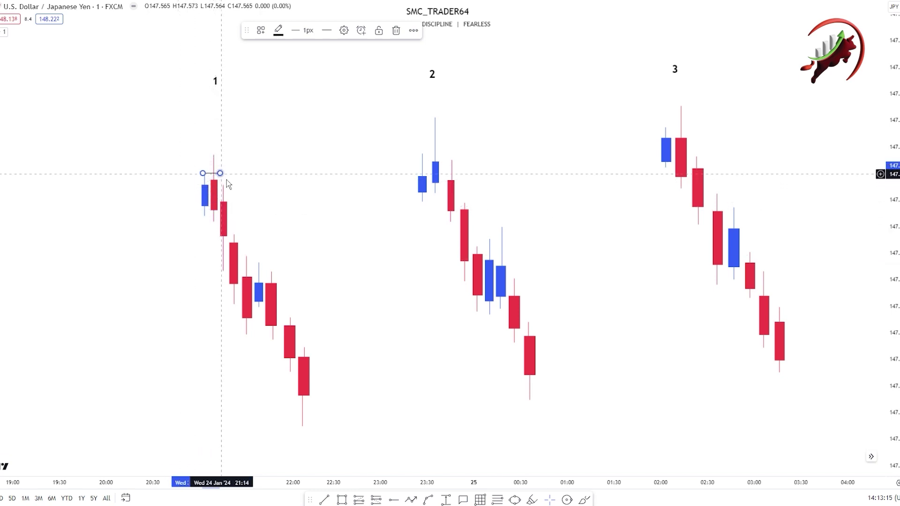
click(343, 30)
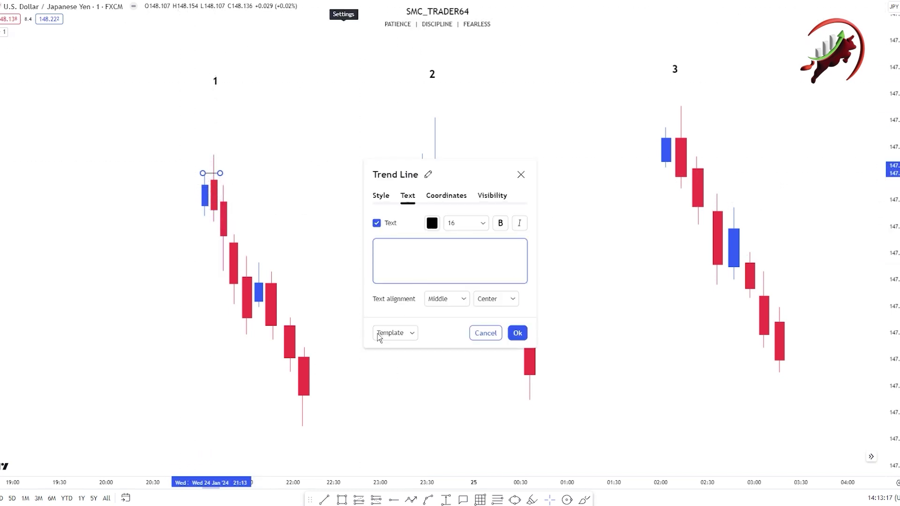
click(393, 333)
click(398, 412)
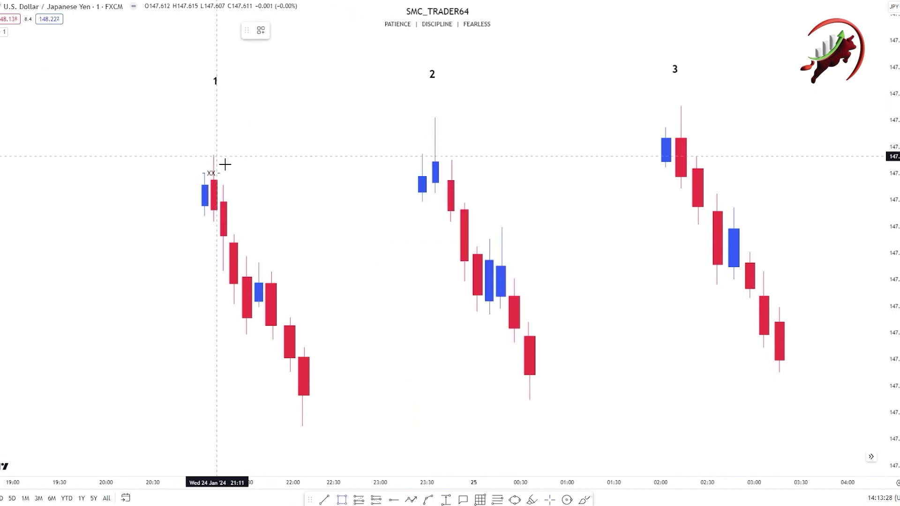
Draw a rectangle over the full range of example 1's second candle and extend it past the last candle.
mouse_move(221, 164)
mouse_down()
mouse_move(249, 230)
mouse_move(248, 195)
mouse_move(253, 227)
mouse_up()
drag(256, 194, 361, 196)
drag(374, 316, 364, 306)
drag(336, 277, 331, 269)
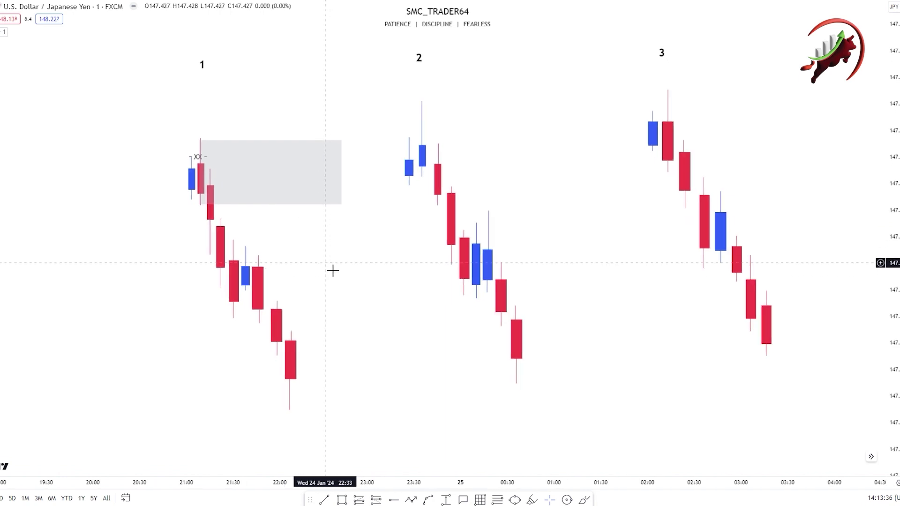
click(245, 273)
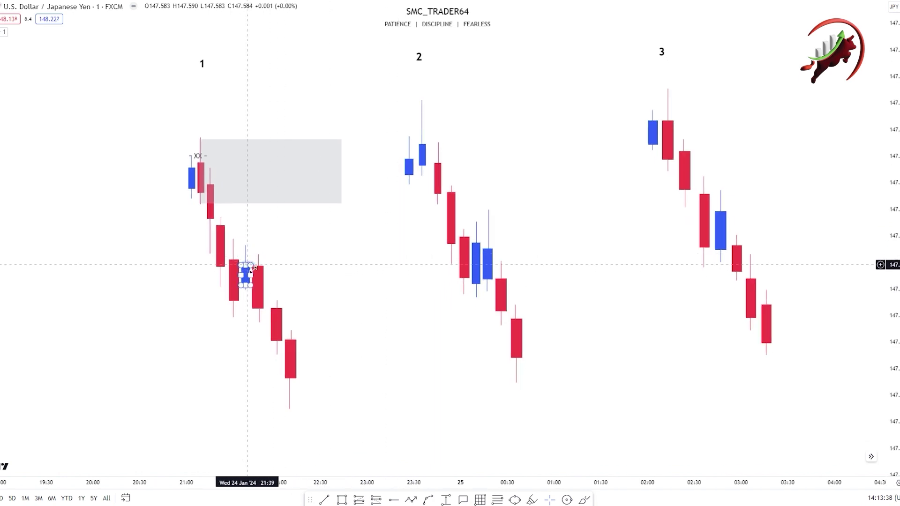
click(147, 245)
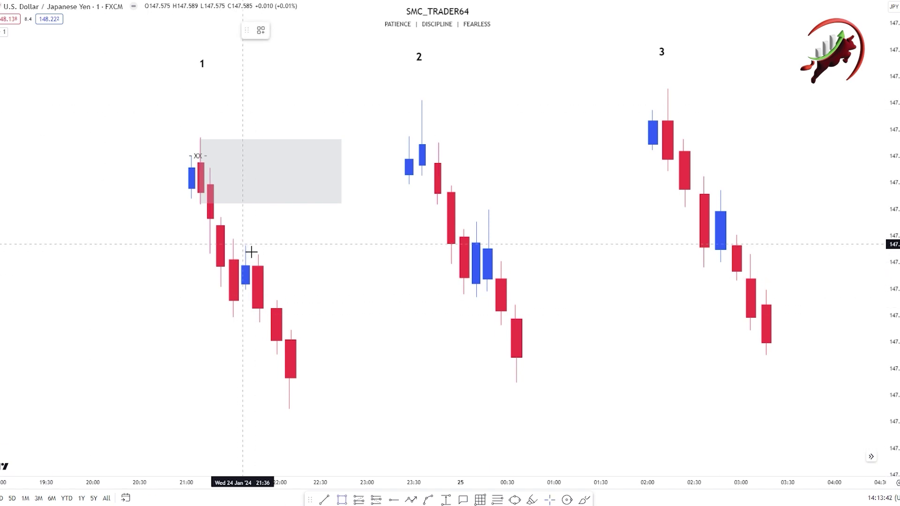
Try marking the blue pullback candle in example 1 with a rectangle extended to about 23:06, and delete it.
drag(253, 254, 299, 302)
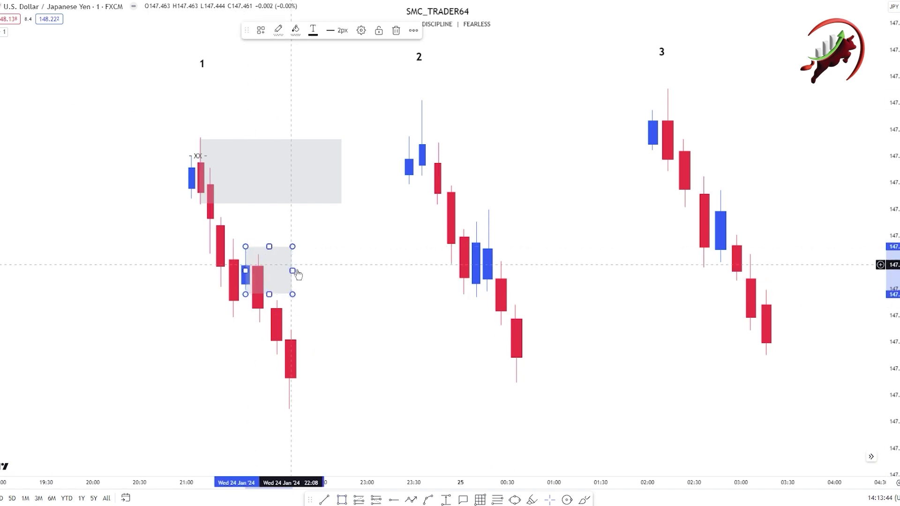
drag(293, 270, 378, 271)
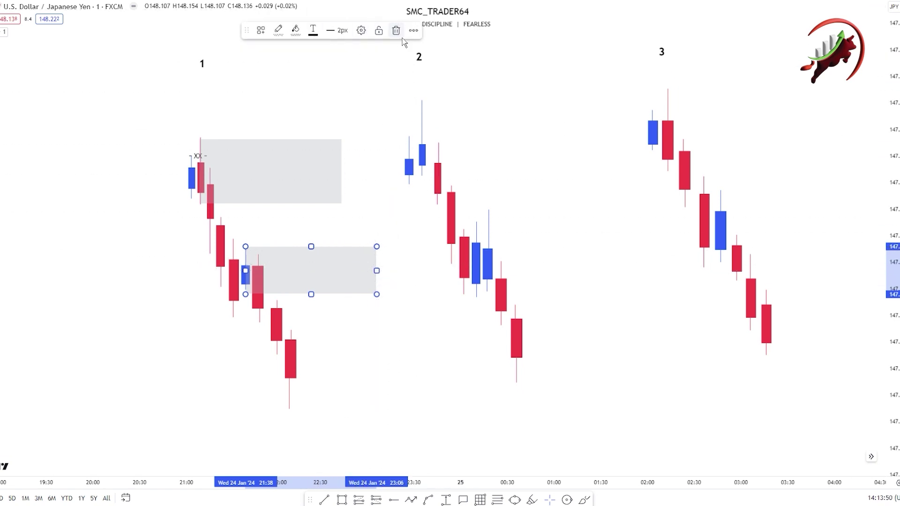
key(Delete)
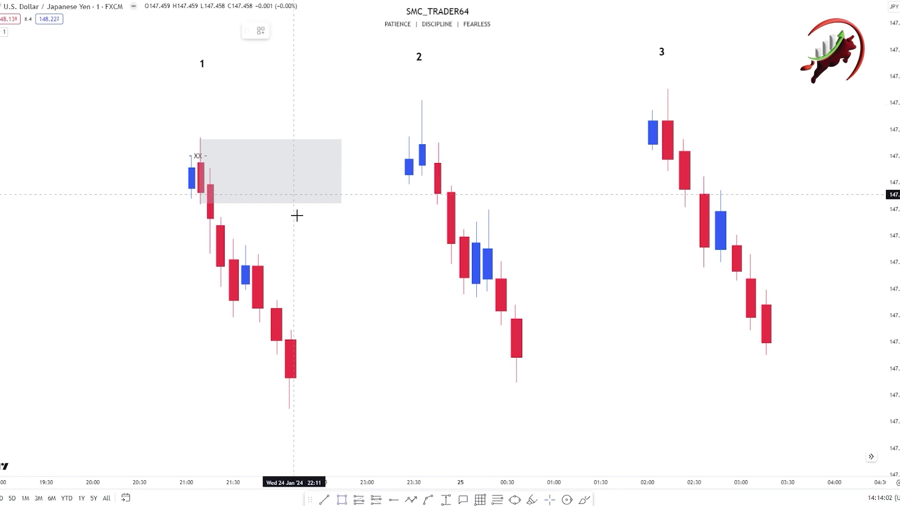
Try another rectangle from example 1's blue pullback candle to about 22:57, view its template choices, and remove it.
click(243, 247)
click(270, 294)
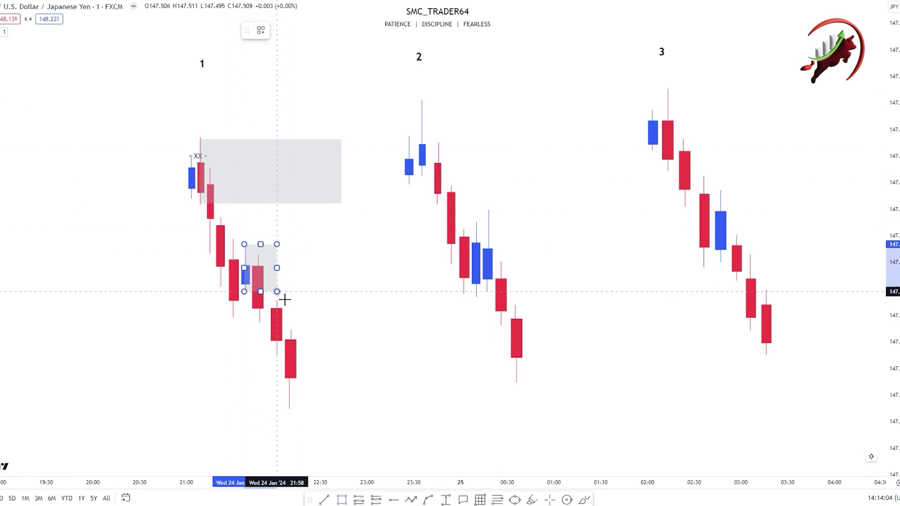
click(284, 294)
drag(277, 268, 363, 269)
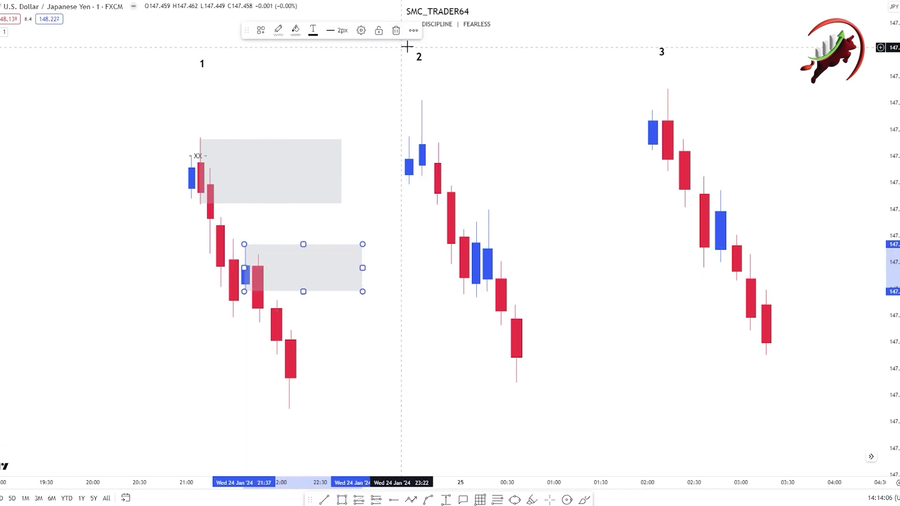
click(411, 30)
click(394, 332)
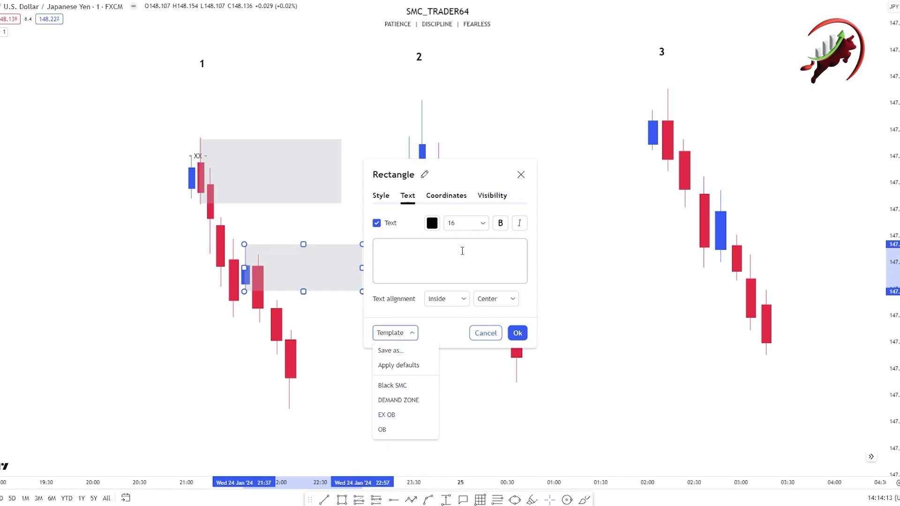
click(319, 230)
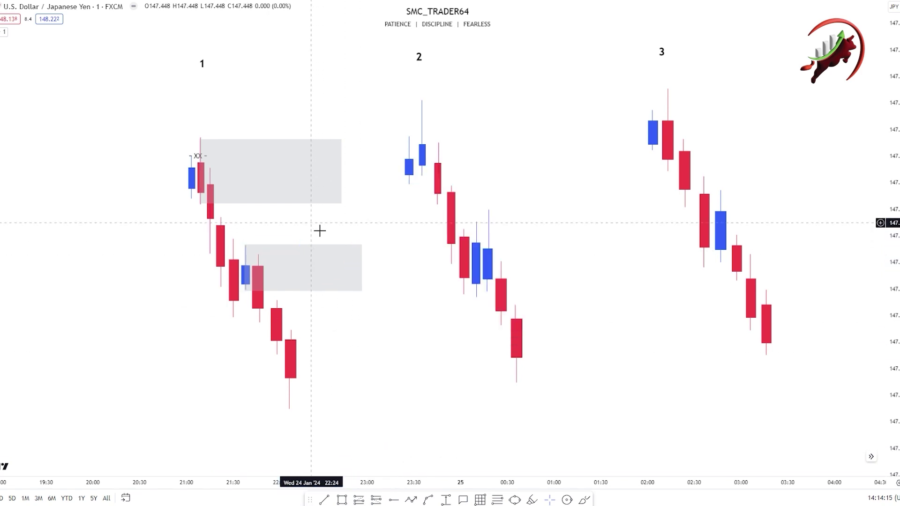
click(365, 269)
click(395, 30)
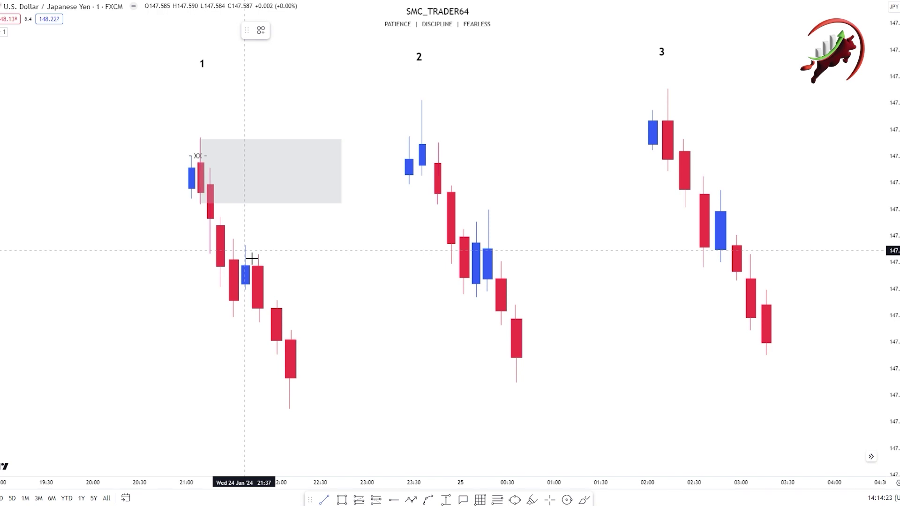
Try a short horizontal trend line from the high of the red candle before example 1's blue pullback candle, and delete it.
click(240, 247)
click(263, 252)
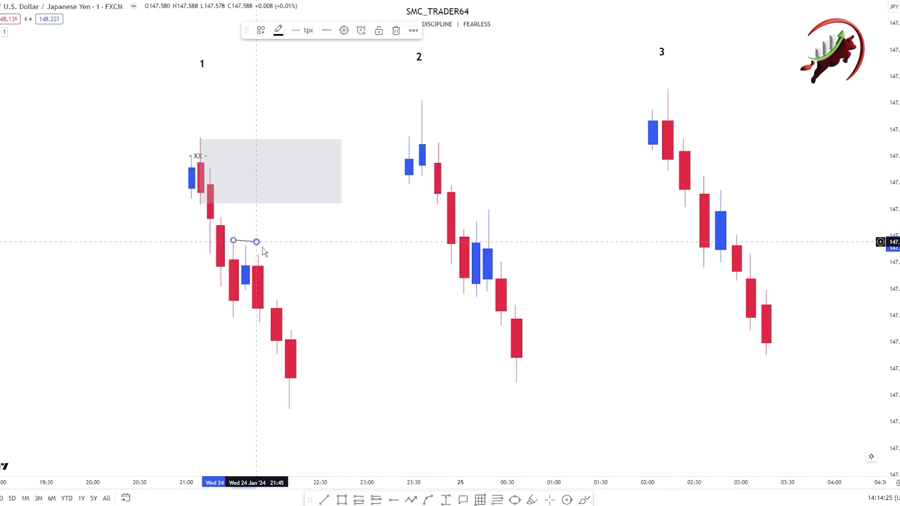
mouse_move(259, 247)
mouse_down()
mouse_move(271, 248)
mouse_move(255, 247)
mouse_up()
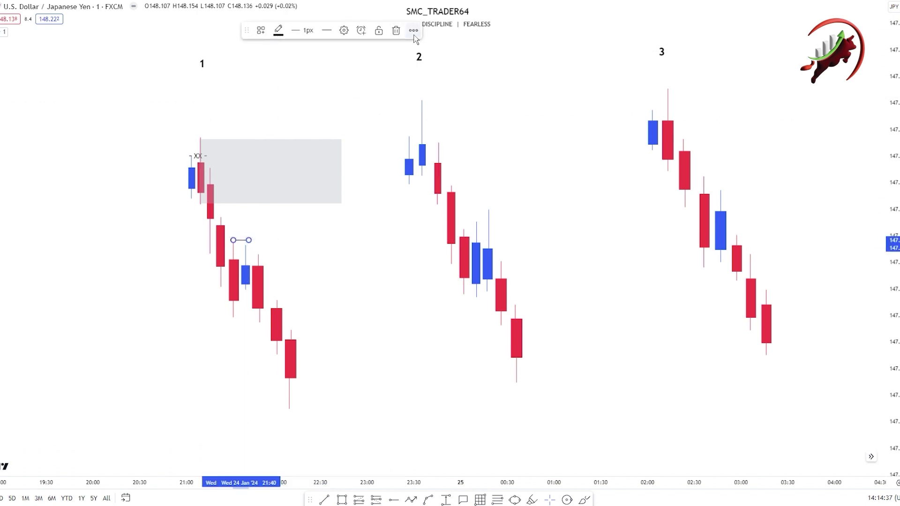
click(396, 31)
Draw a rectangle from the blue pullback candle in example 1 and label it smt.
click(1, 114)
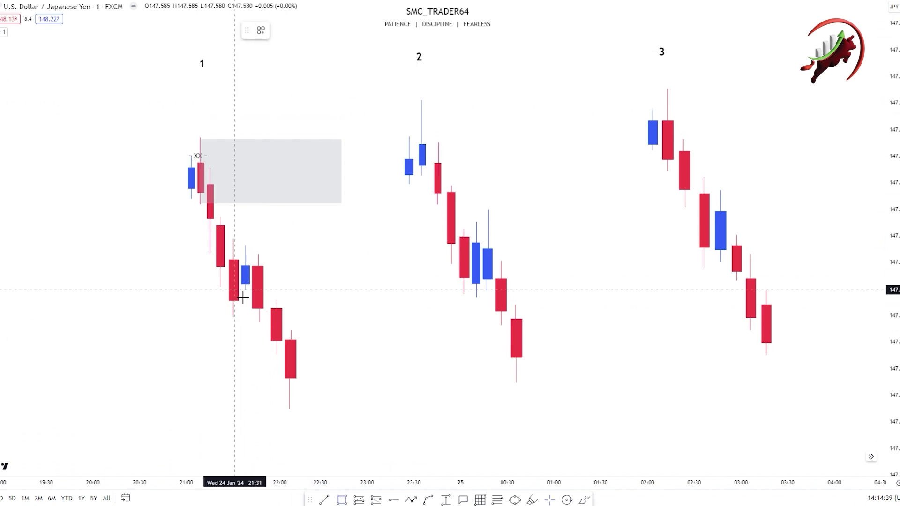
mouse_move(252, 296)
mouse_down()
mouse_move(275, 267)
mouse_move(318, 250)
mouse_up()
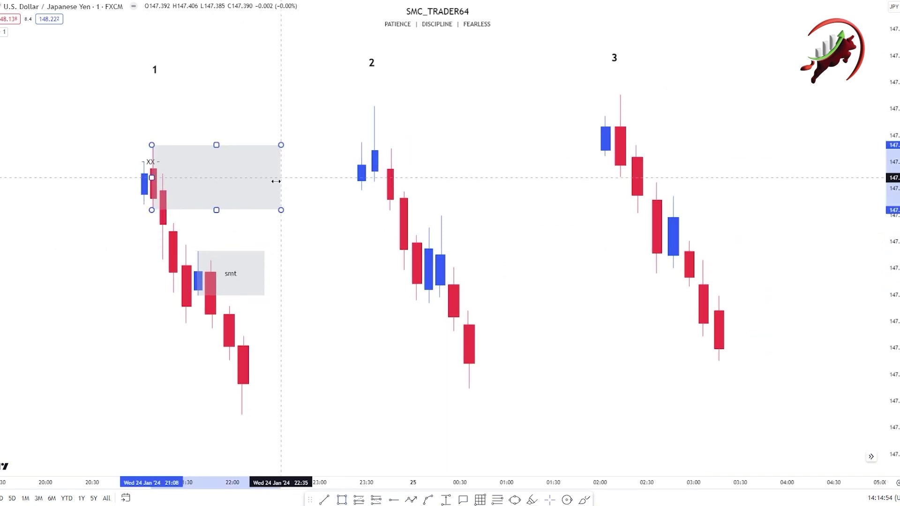
Shorten example 1's upper rectangle to end at about 22:17 and label it ORDER BLOCK with the OB template.
drag(280, 179, 253, 178)
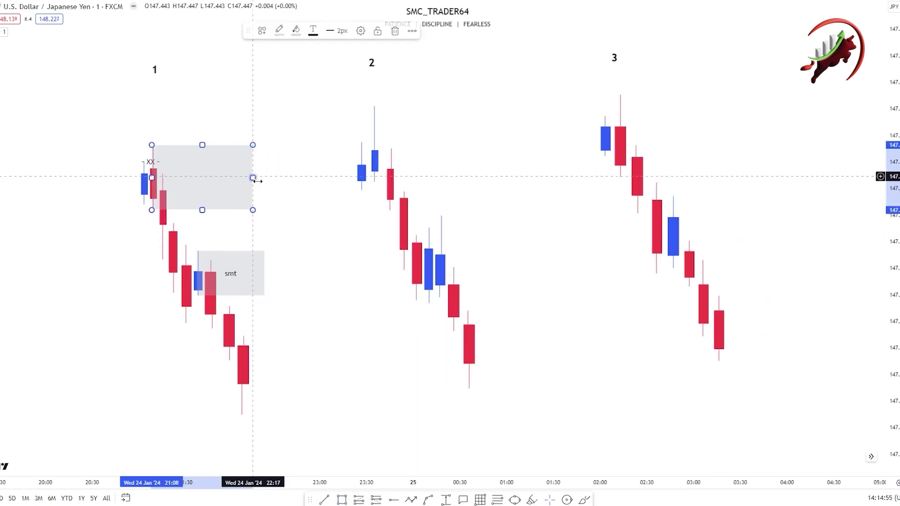
click(361, 31)
click(407, 334)
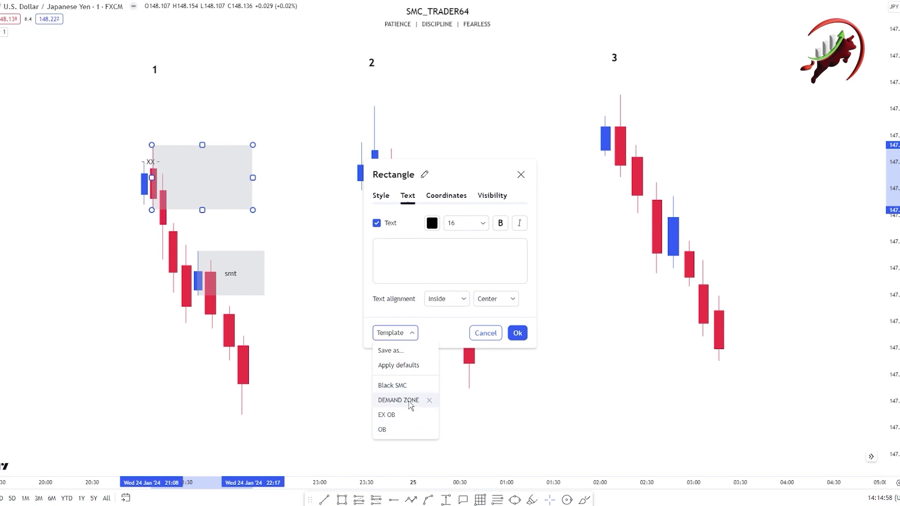
click(406, 428)
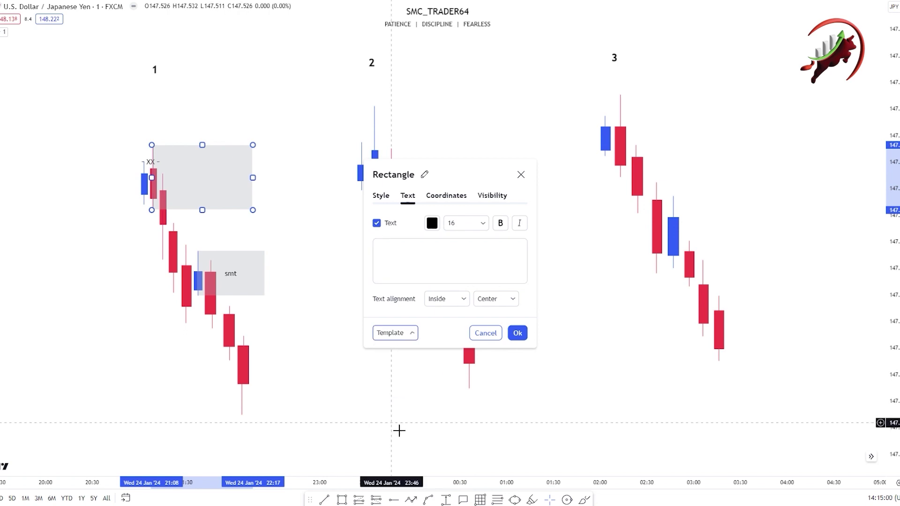
click(309, 247)
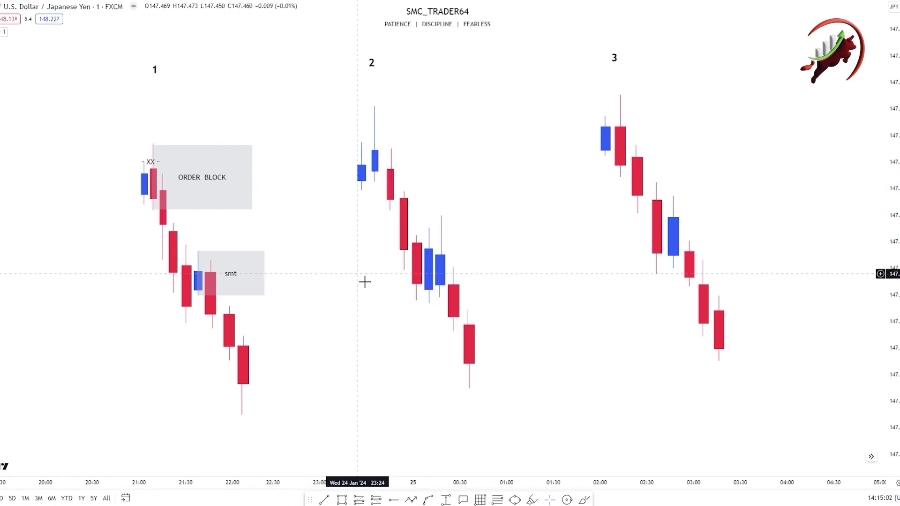
Draw a short trend line from the first candle's high to the second candle's wick in example 2 and label it x.
mouse_move(382, 283)
mouse_down()
mouse_move(406, 285)
mouse_move(374, 288)
mouse_up()
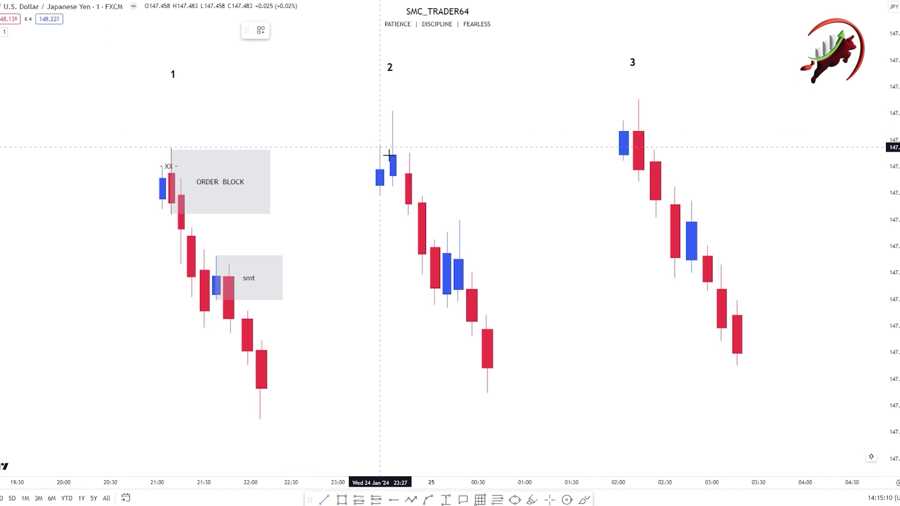
click(380, 146)
click(393, 145)
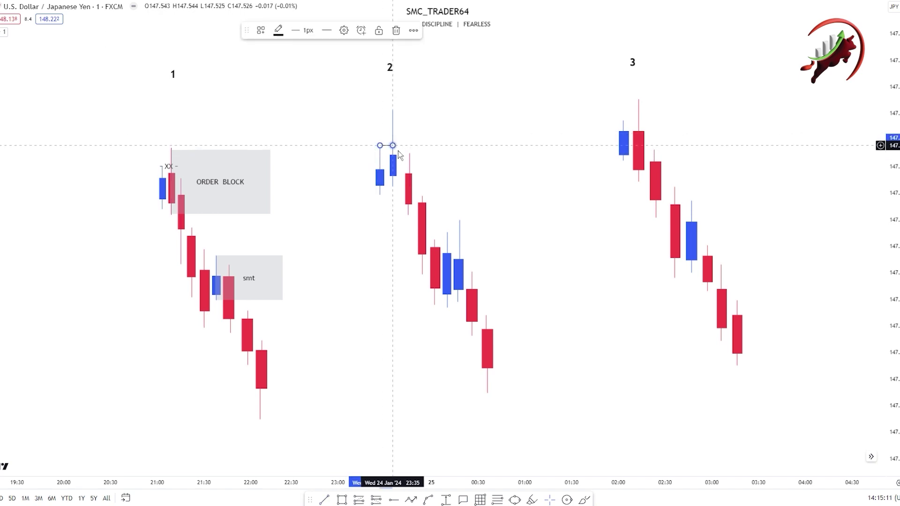
click(345, 31)
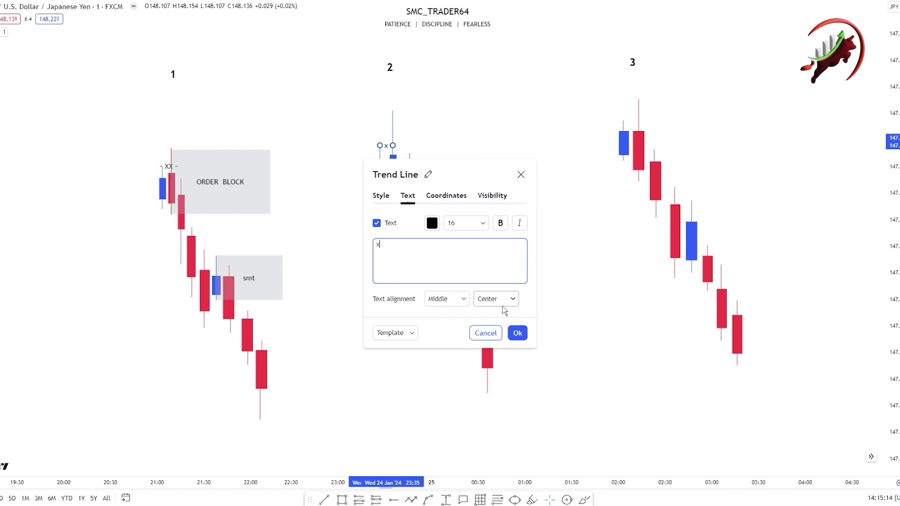
click(517, 333)
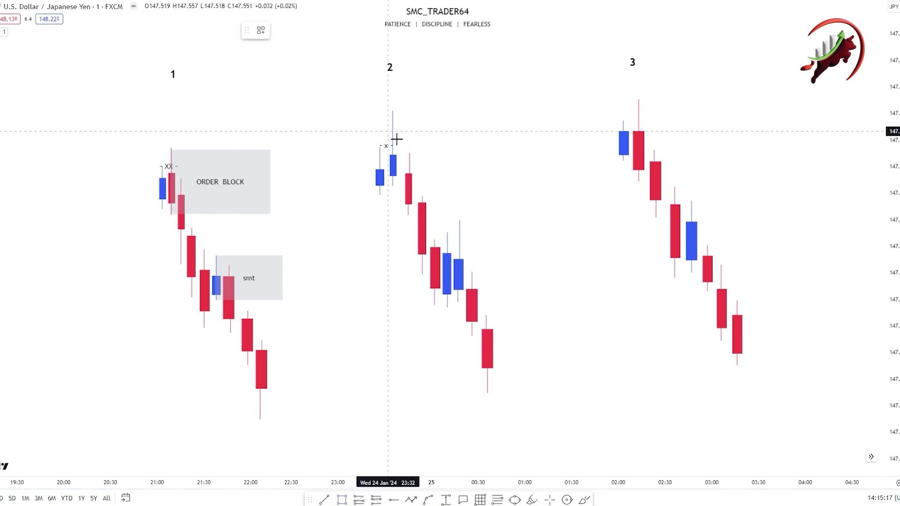
Draw a rectangle over example 2's second candle range, extended to about 00:50, and label it ORDER BLOCK with the OB template.
click(393, 112)
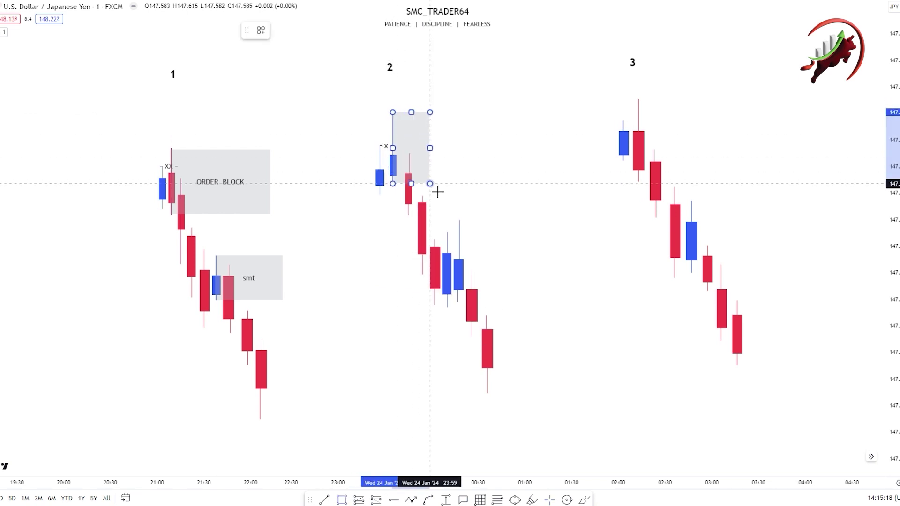
click(429, 184)
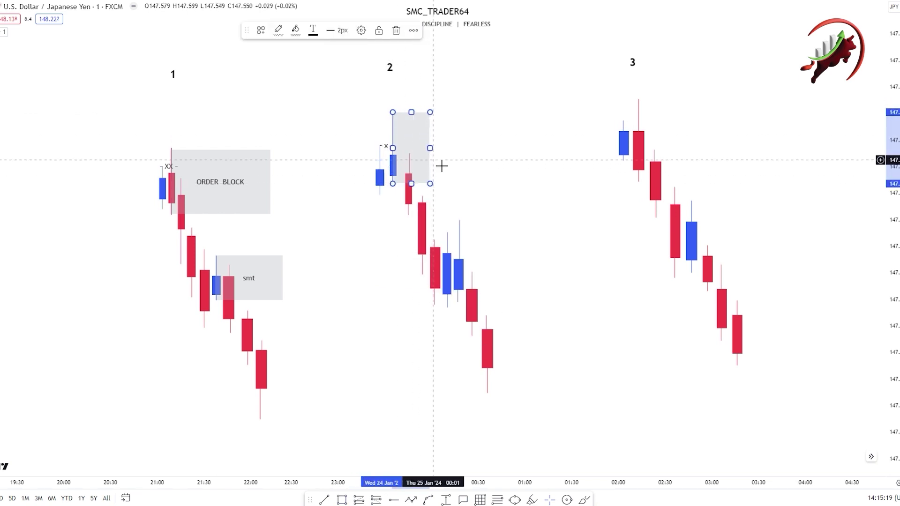
drag(430, 148, 509, 148)
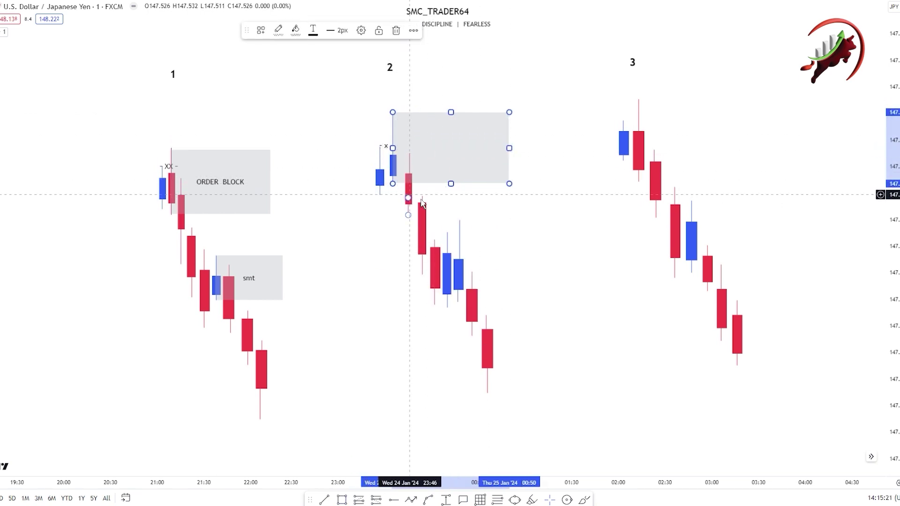
click(361, 30)
click(404, 330)
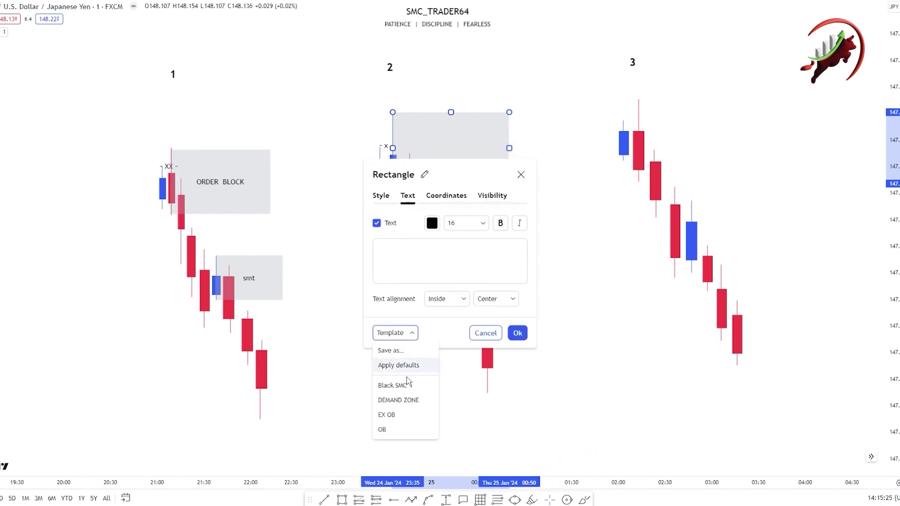
click(403, 429)
click(522, 337)
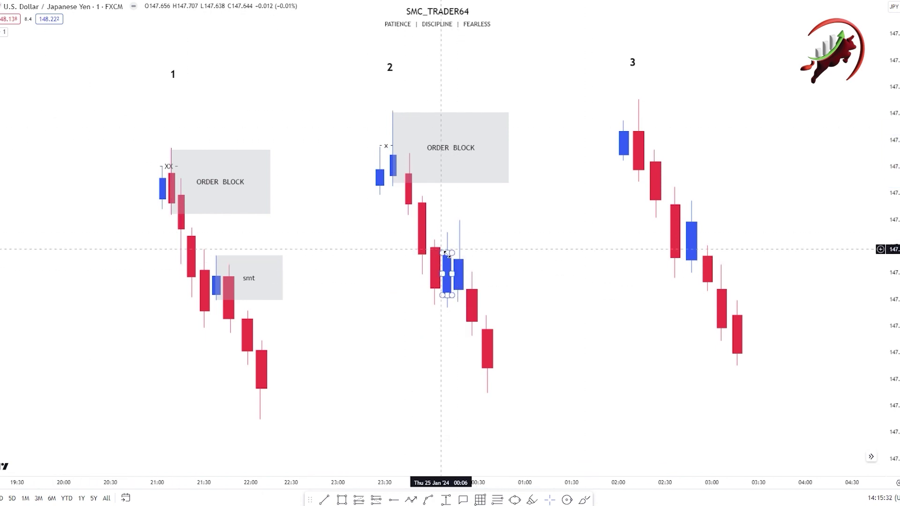
Draw a black trend line from the first blue pullback candle's high to the second's wick in example 2, using the X template.
click(0, 45)
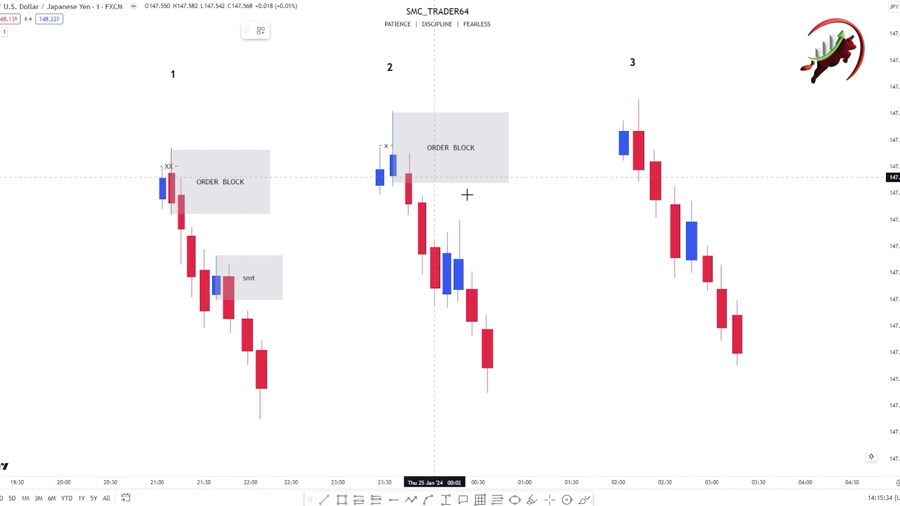
click(461, 233)
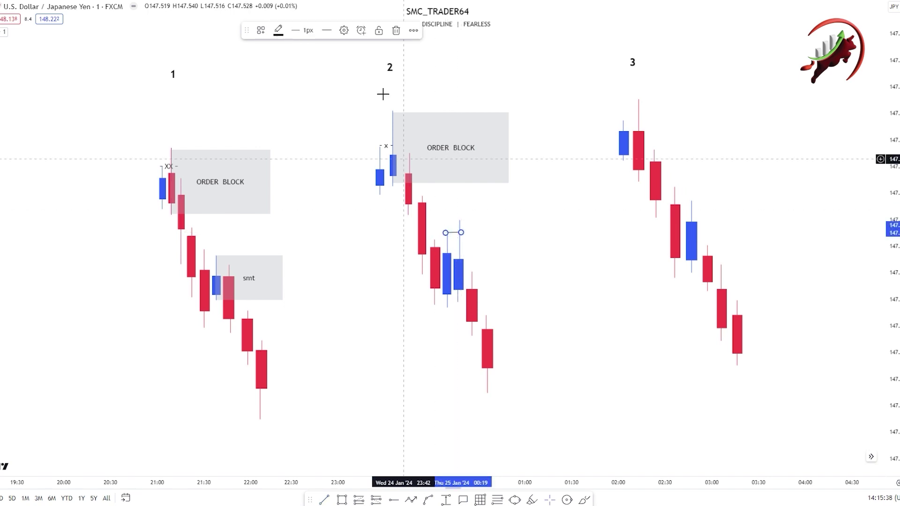
click(345, 30)
click(412, 333)
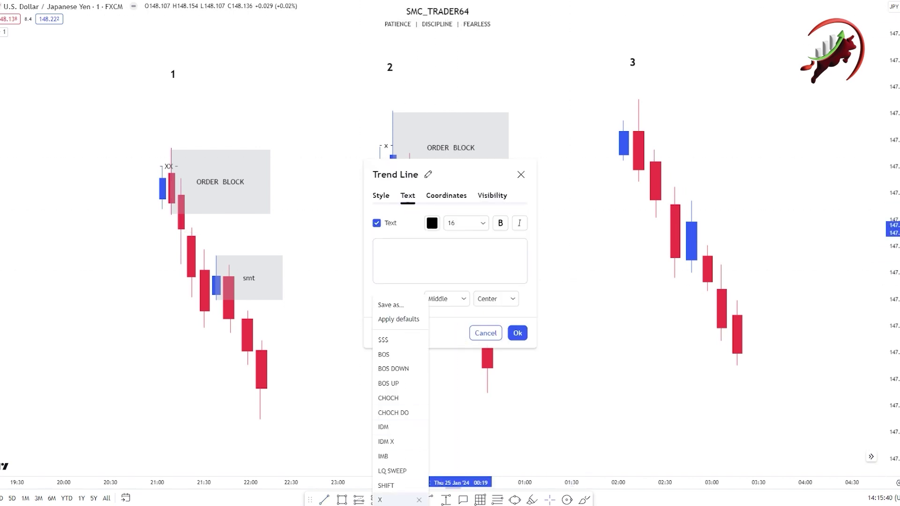
click(397, 502)
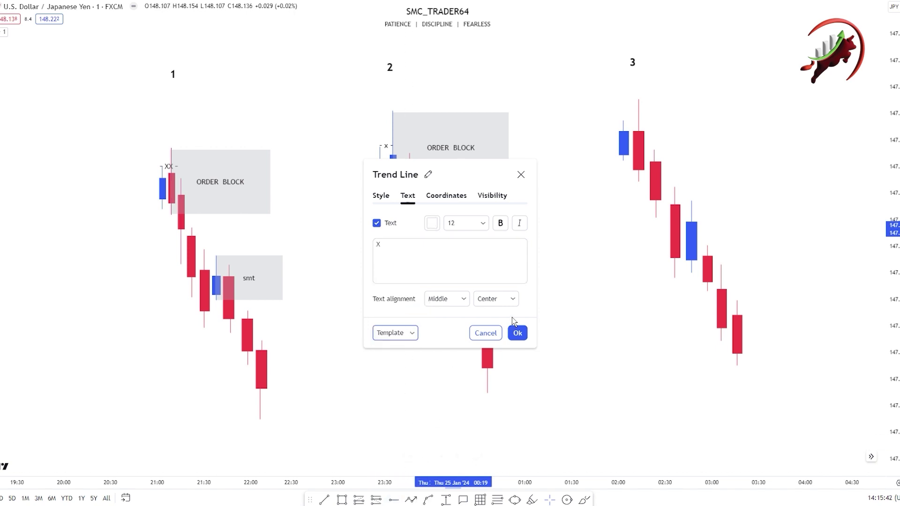
click(517, 333)
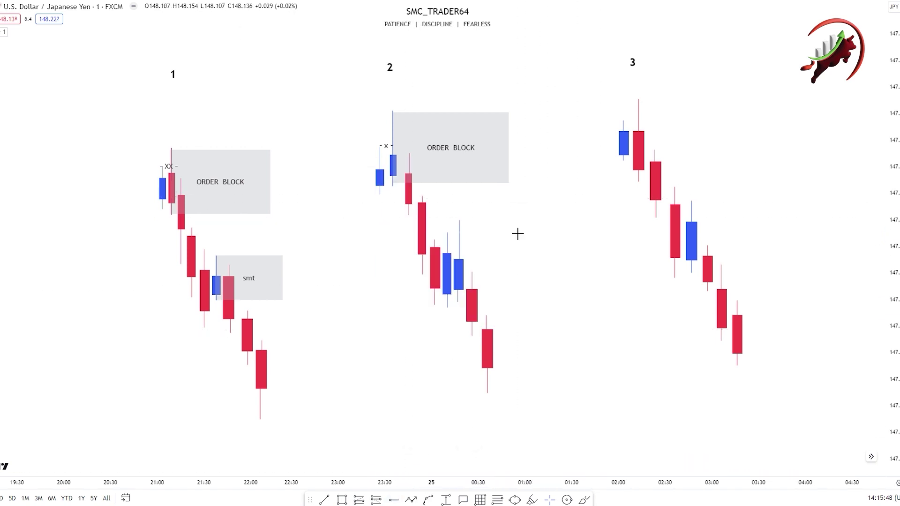
click(461, 232)
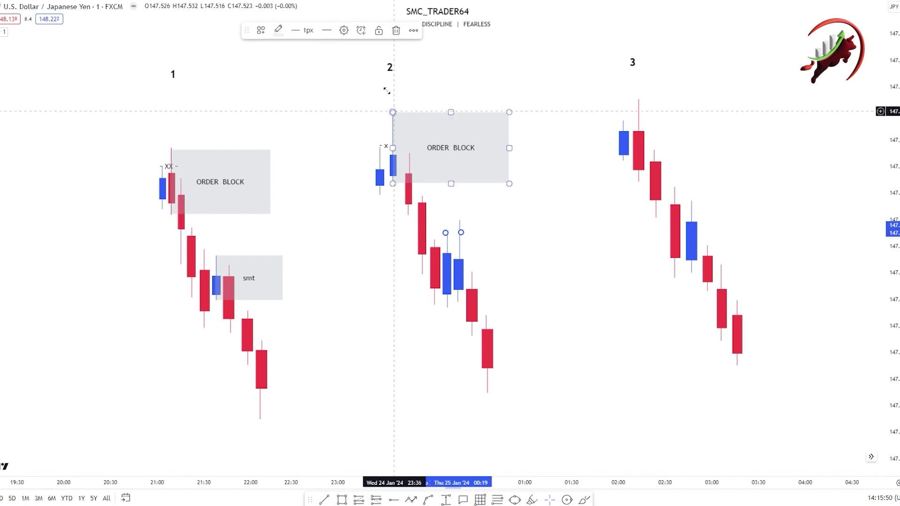
click(278, 30)
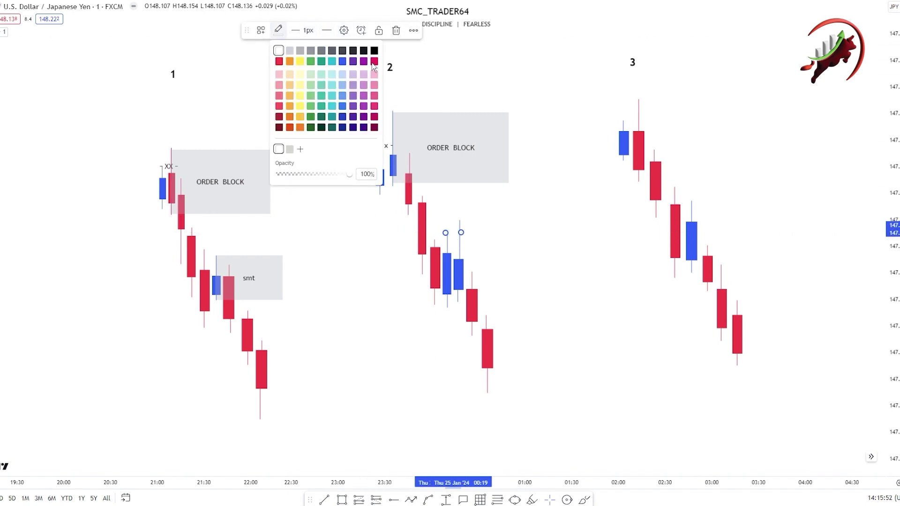
click(374, 61)
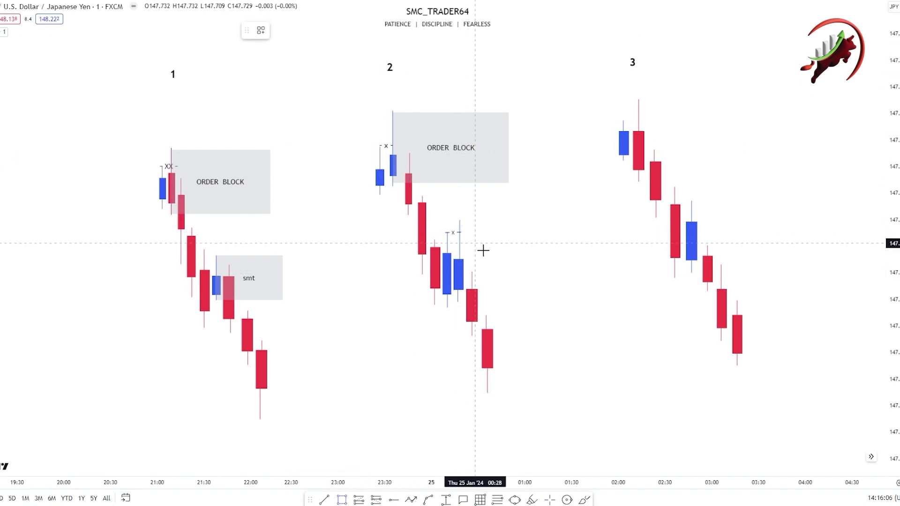
Draw a rectangle over the range of example 2's second blue pullback candle, extend it to about 01:30 and label it ORDER BLOCK.
drag(469, 229, 508, 304)
drag(512, 266, 579, 266)
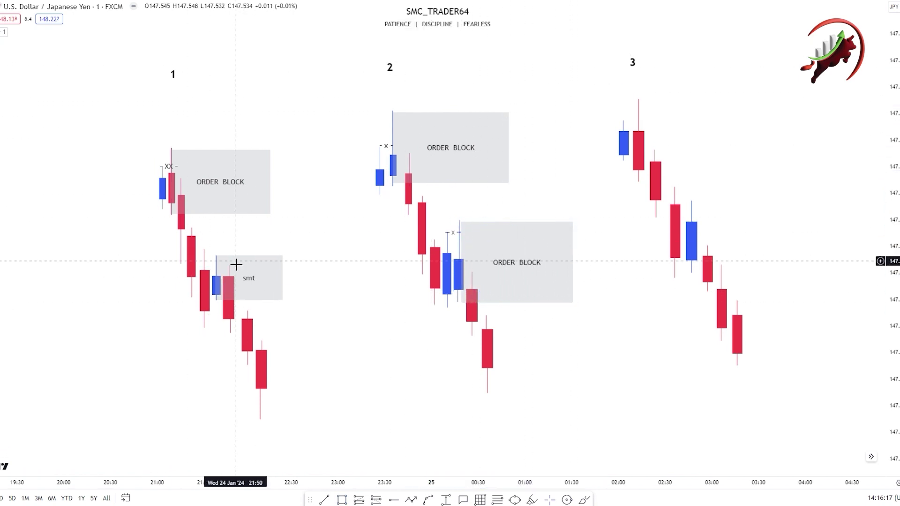
click(206, 264)
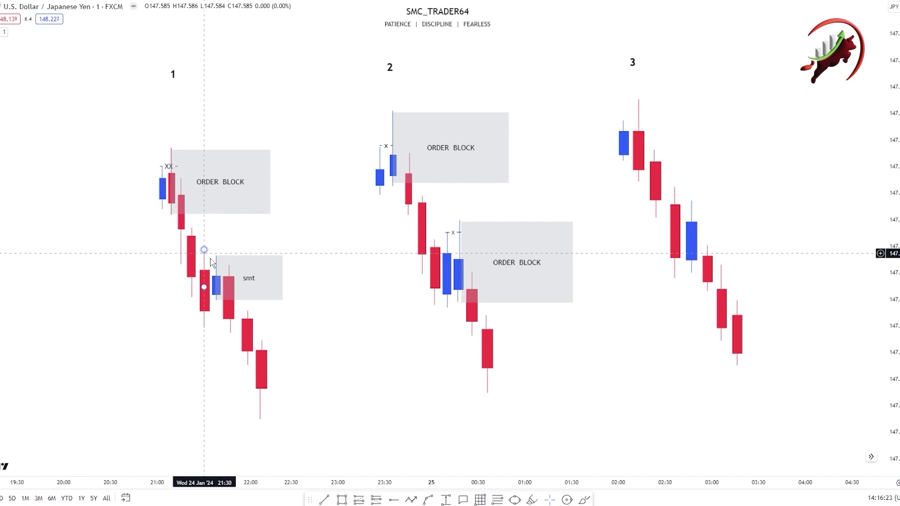
click(219, 263)
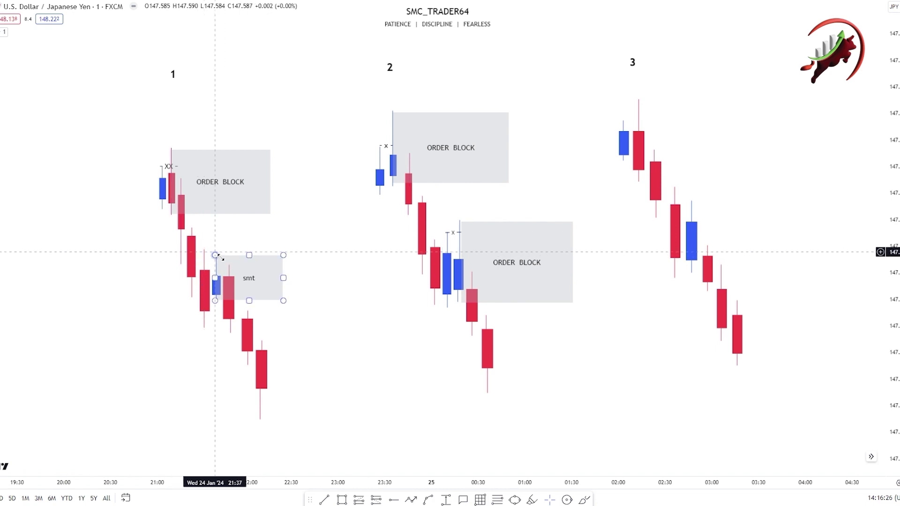
click(210, 259)
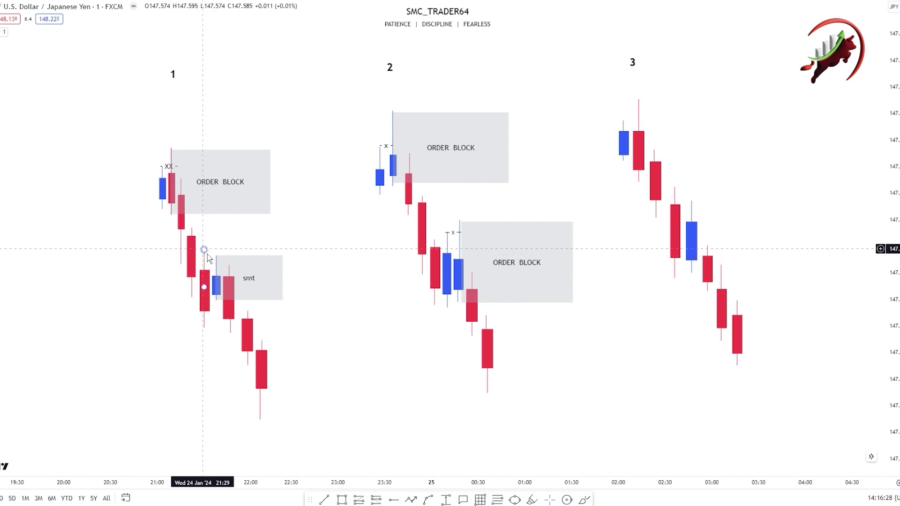
click(219, 263)
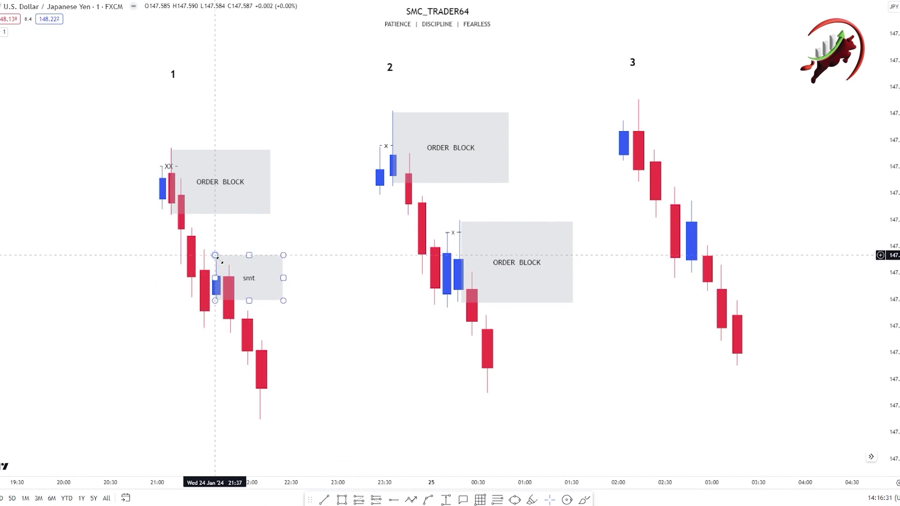
click(303, 334)
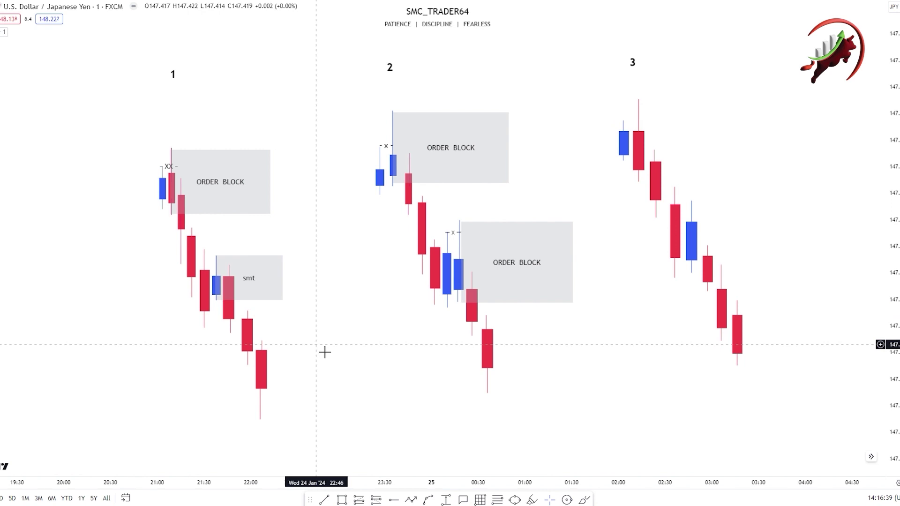
Align the corner of example 2's lower order block with the second blue candle's wick high and shorten it to about 01:17.
drag(332, 355, 310, 355)
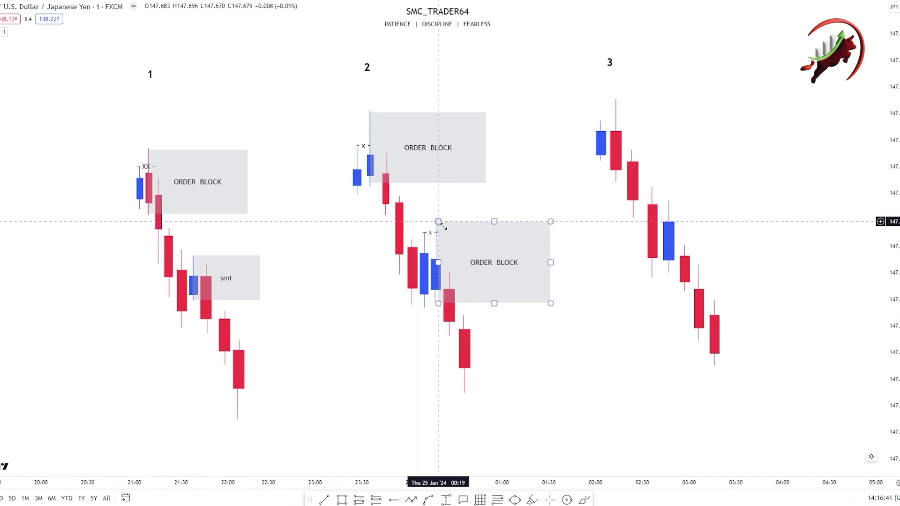
drag(439, 222, 437, 221)
click(521, 377)
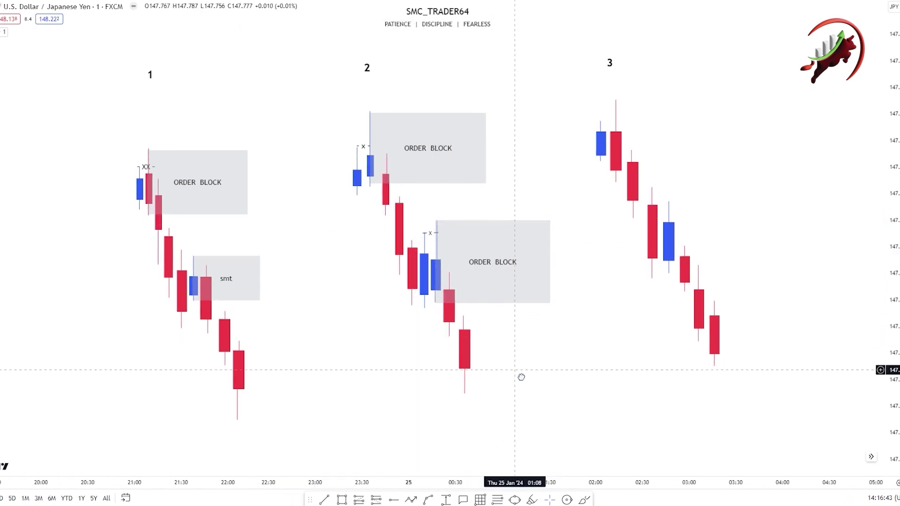
drag(413, 364, 410, 368)
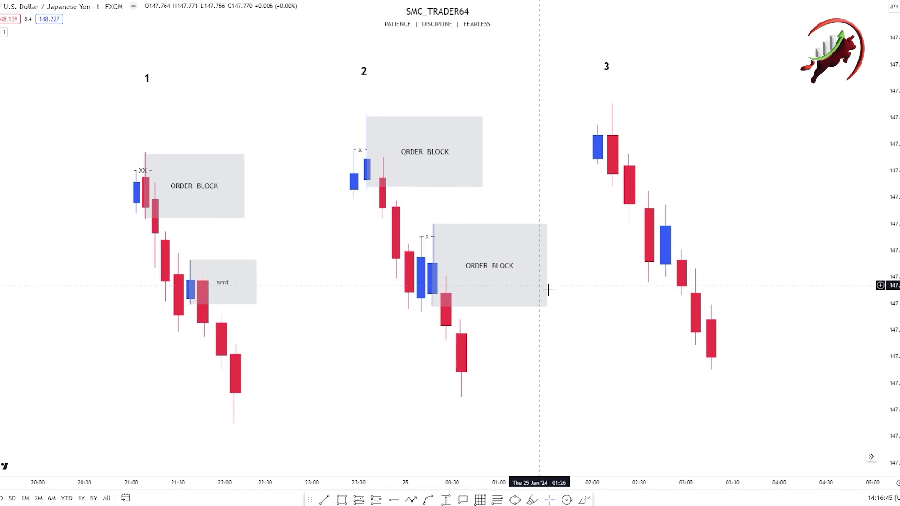
drag(549, 272, 528, 269)
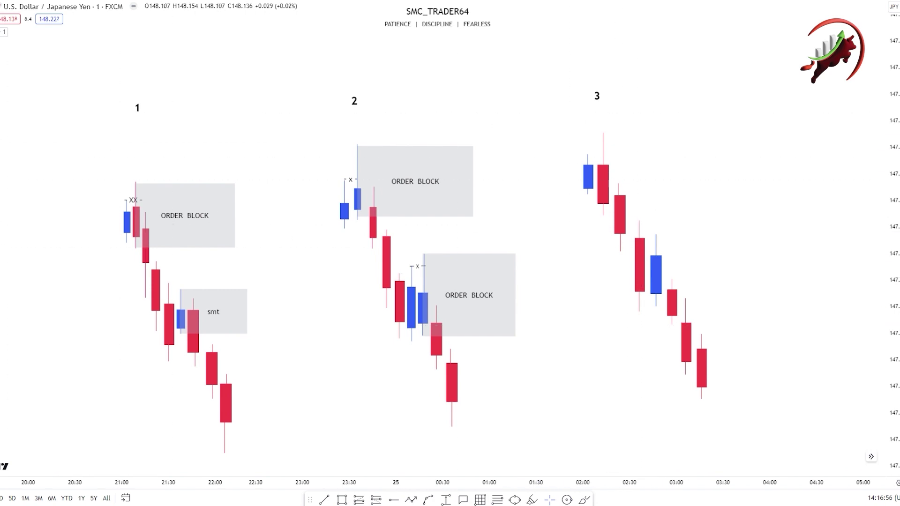
Draw a short trend line from the first candle's high to the second candle's wick in example 3 and label it X.
click(605, 153)
click(569, 175)
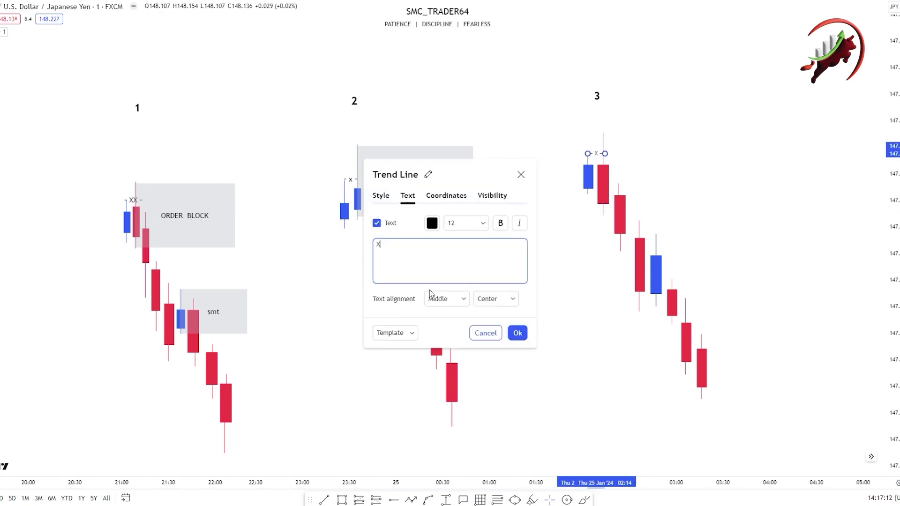
click(548, 313)
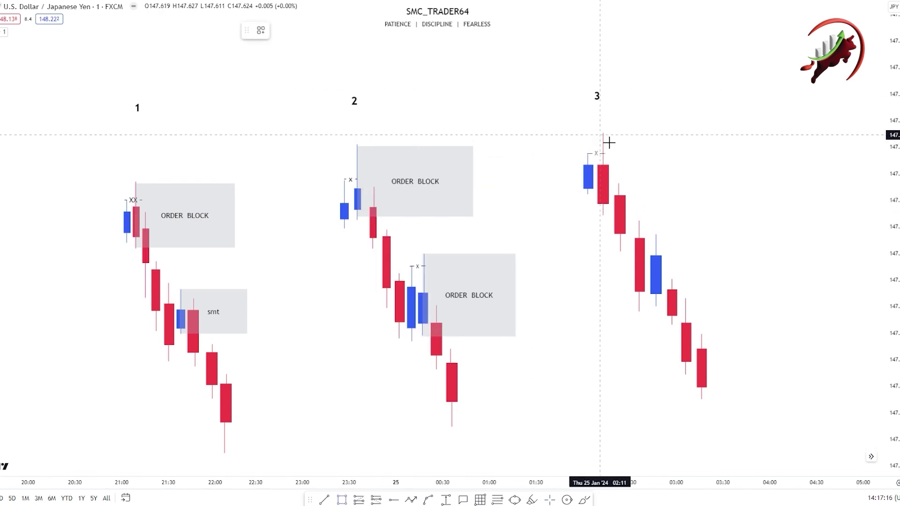
Try marking example 3's second candle range as an order block to 03:27 with the OB template, and delete that rectangle.
click(650, 216)
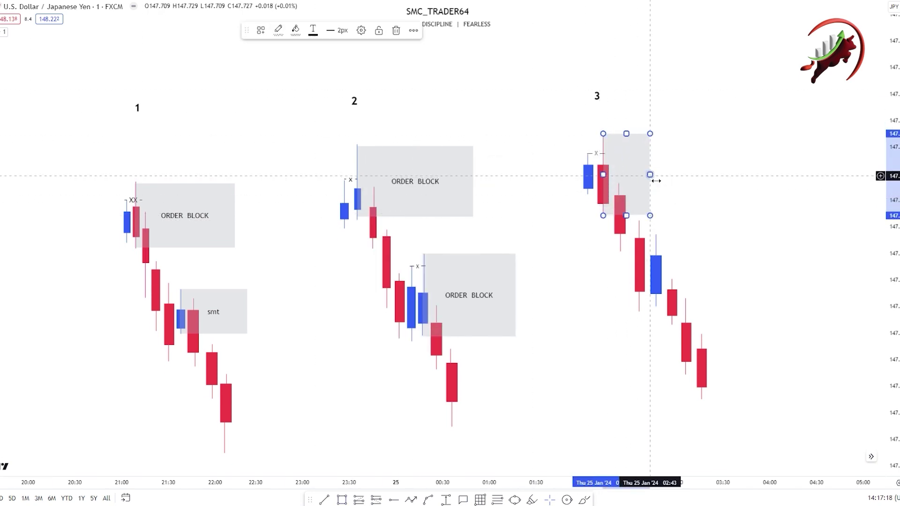
drag(655, 181, 720, 182)
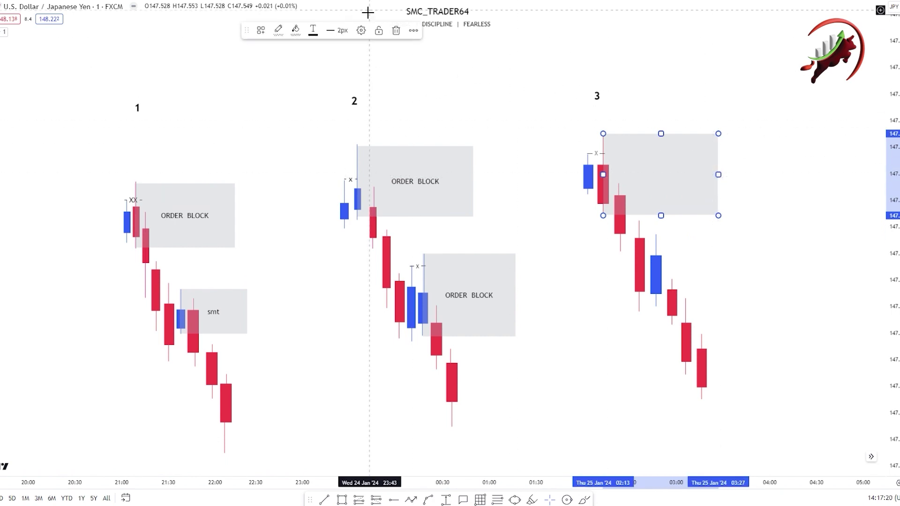
click(313, 30)
click(395, 333)
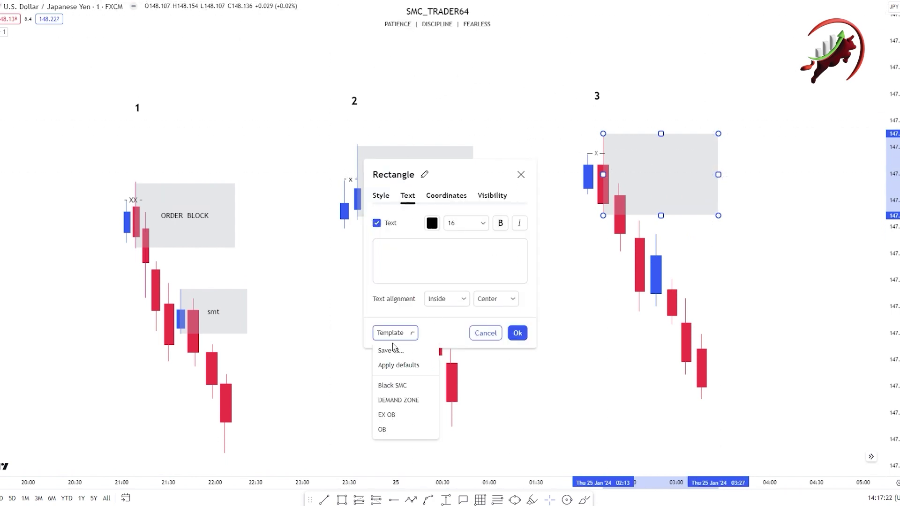
click(382, 430)
click(517, 333)
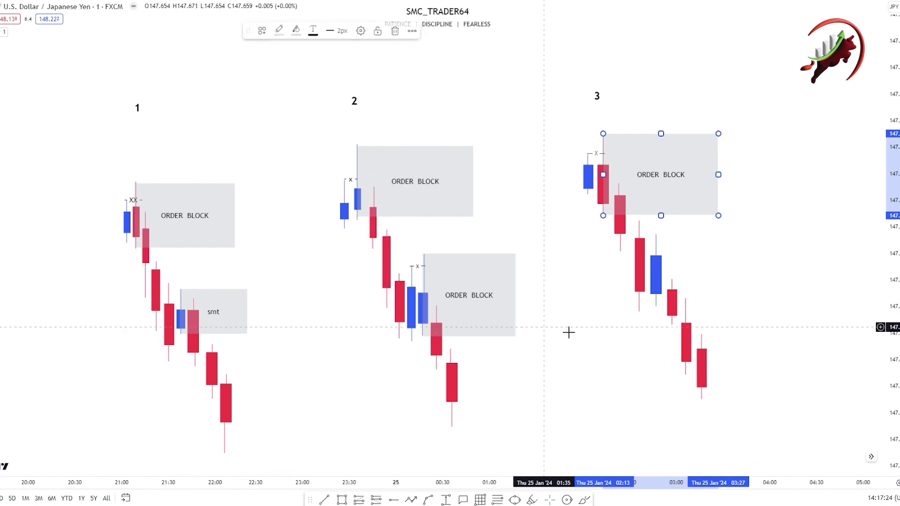
click(396, 31)
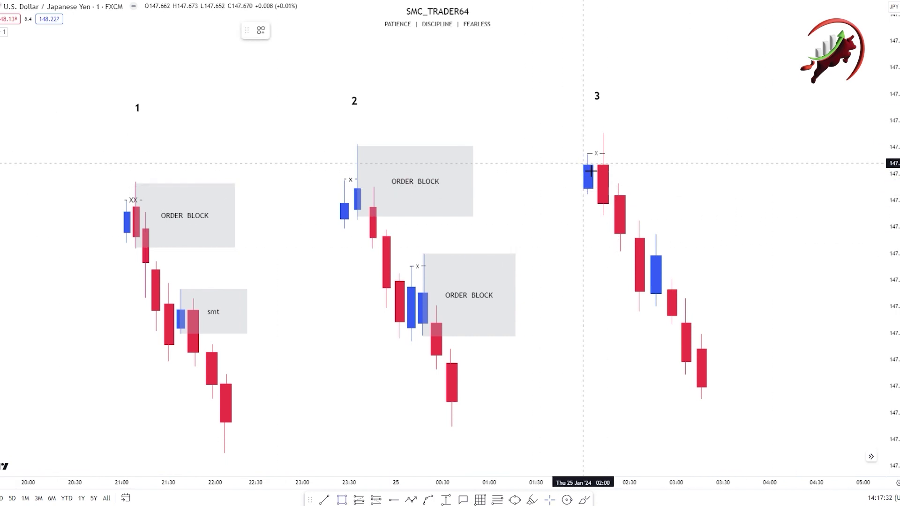
Draw a rectangle over example 3's first candle range, extended to 03:24, and label it ORDER BLOCK with the OB template.
mouse_move(594, 161)
mouse_down()
mouse_move(632, 178)
mouse_move(647, 206)
mouse_up()
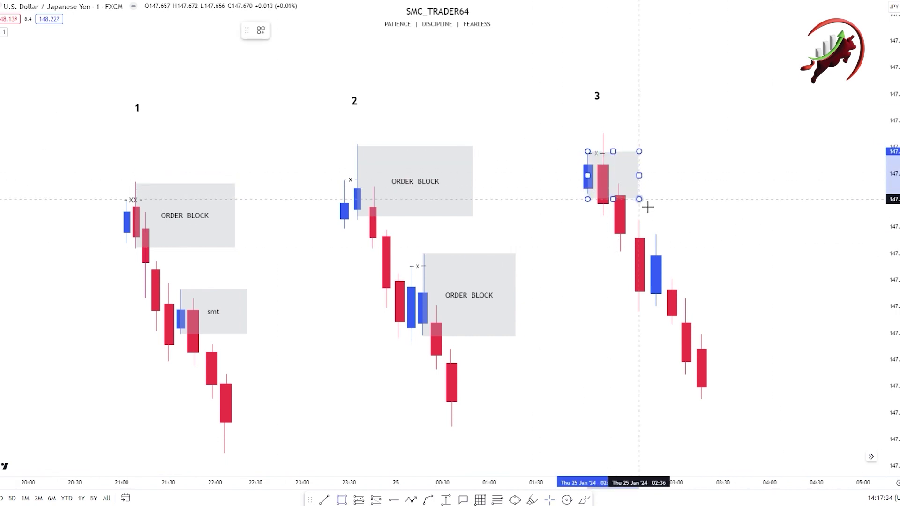
drag(639, 175, 719, 187)
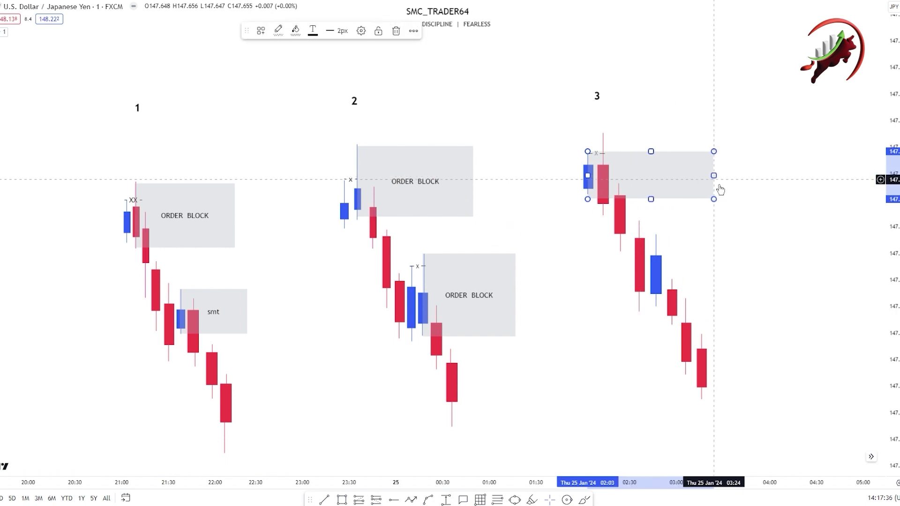
click(361, 31)
click(395, 333)
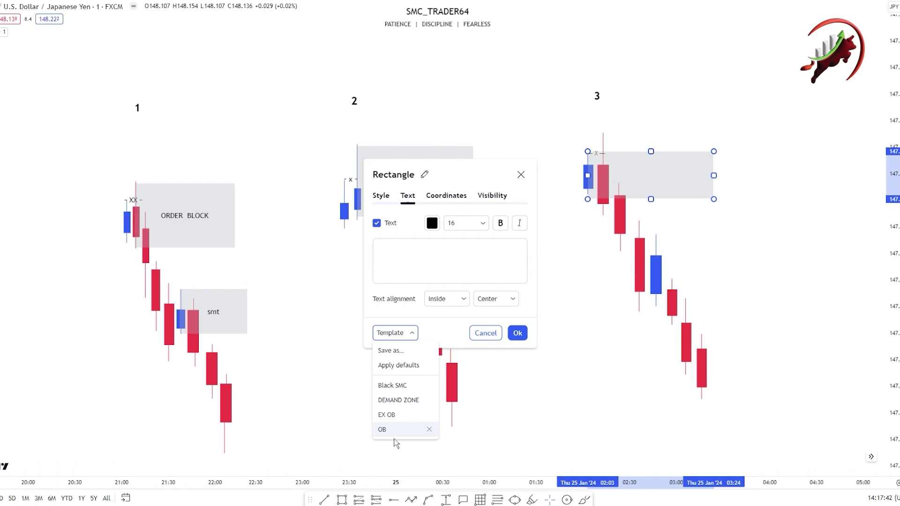
click(379, 429)
key(Return)
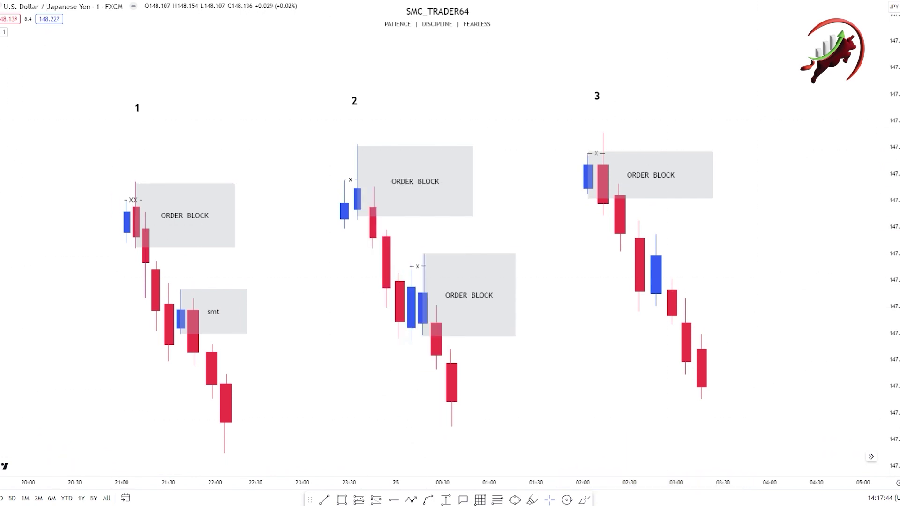
Set the Path tool's line colour to black on a trial path above example 3's blue candle and delete that path.
click(1, 101)
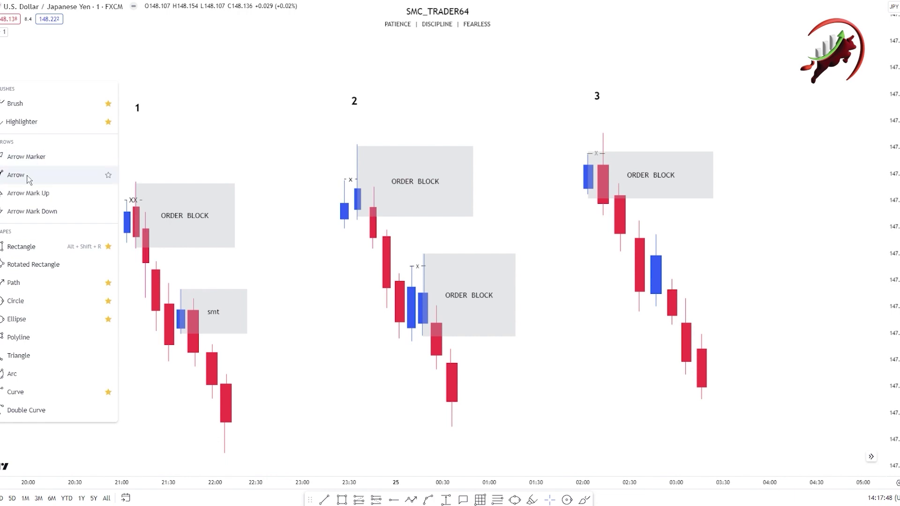
click(30, 288)
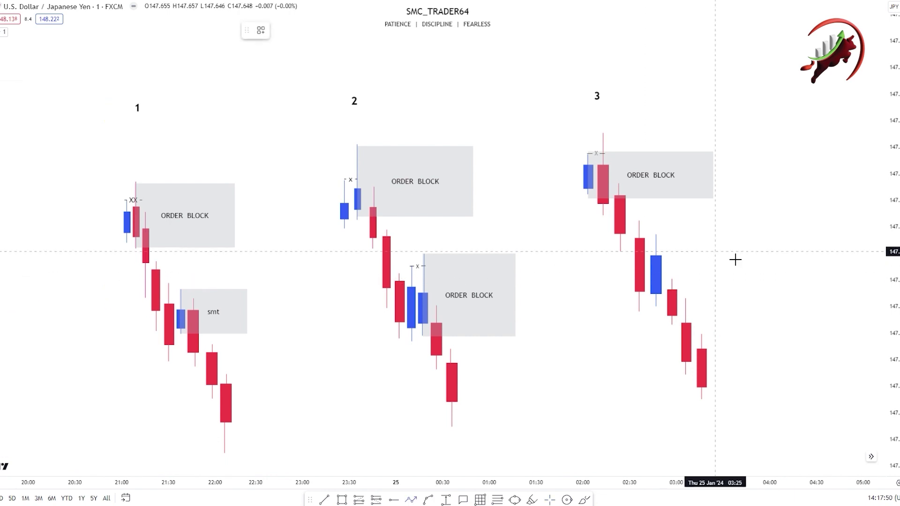
click(663, 252)
double_click(685, 179)
click(279, 30)
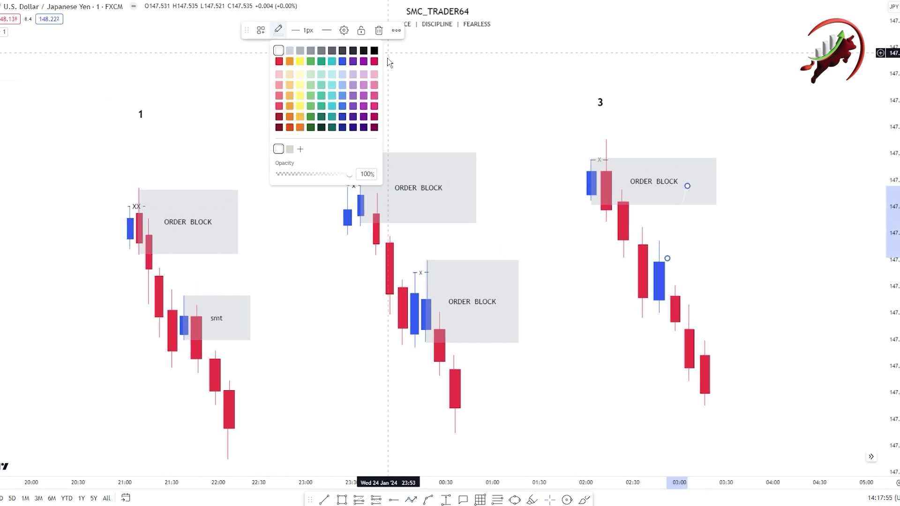
click(374, 50)
click(378, 31)
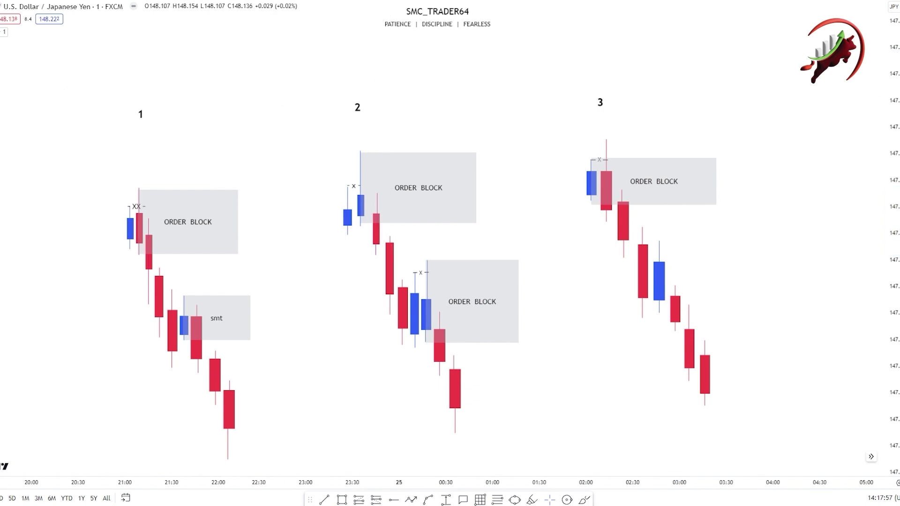
Draw a path from beside example 3's blue candle into the order block, down slightly, above the block, and down past the last candle.
click(670, 253)
click(692, 179)
click(704, 224)
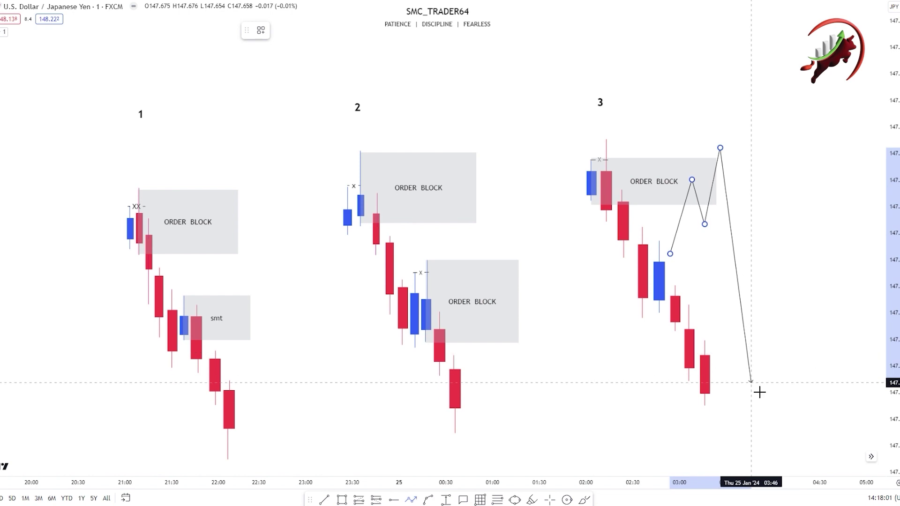
double_click(754, 406)
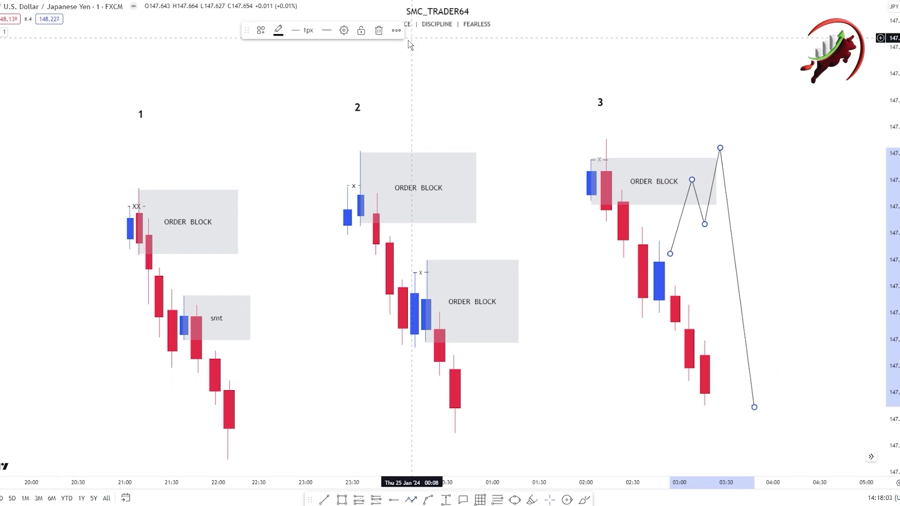
Delete the projected price path and the first candle's ORDER BLOCK rectangle from example 3.
click(378, 31)
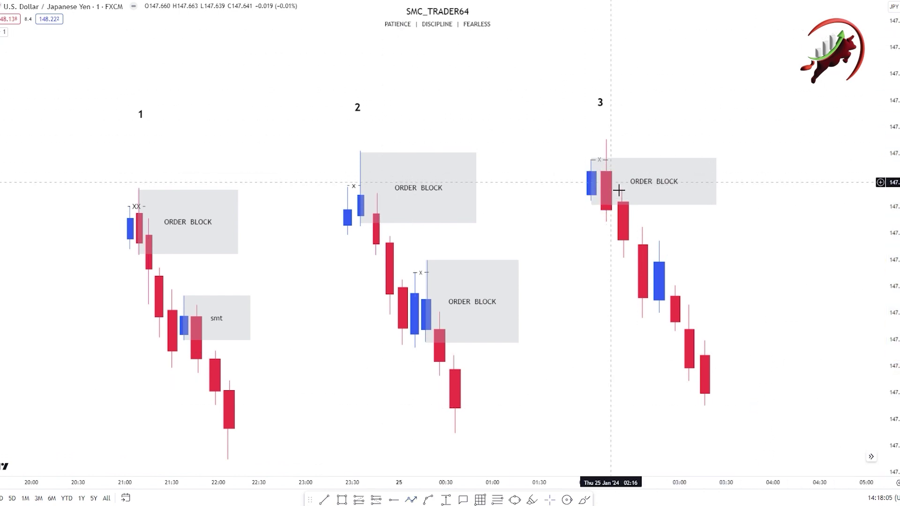
click(718, 184)
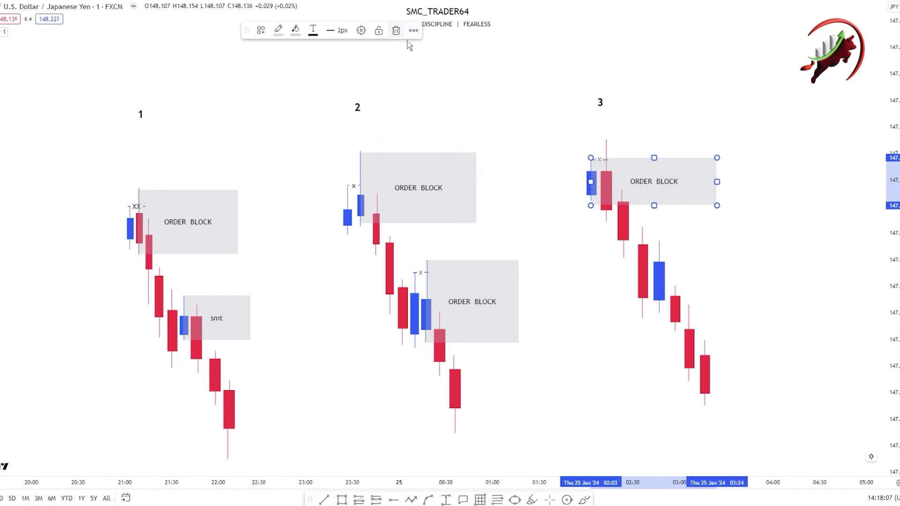
click(396, 31)
Draw a rectangle over example 3's second candle range, from 02:13 to 03:50, and label it ORDER BLOCK with the OB template.
click(1, 101)
click(27, 247)
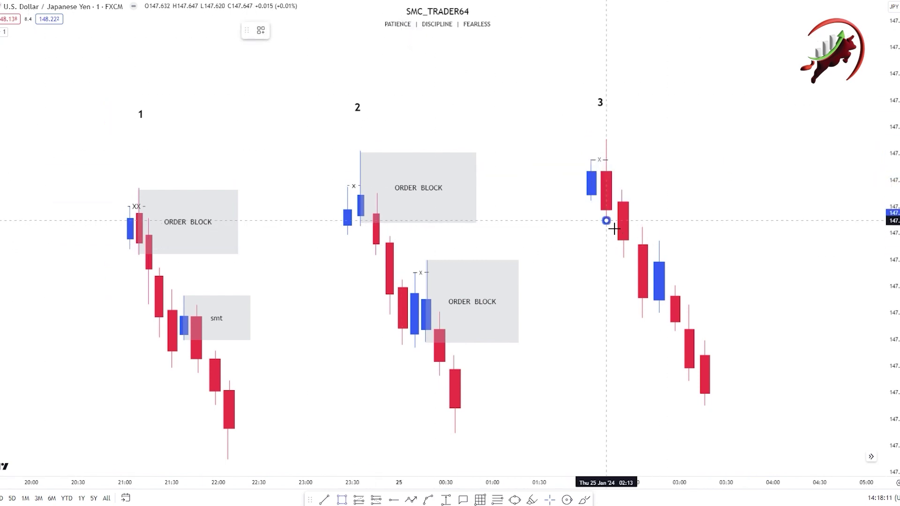
mouse_move(614, 229)
mouse_down()
mouse_move(683, 157)
mouse_move(679, 142)
mouse_up()
drag(684, 185, 763, 186)
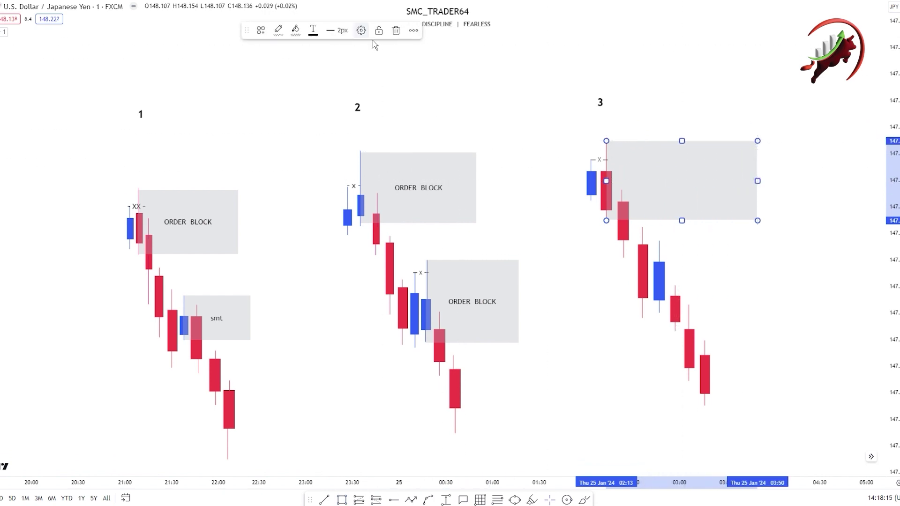
click(361, 30)
click(412, 333)
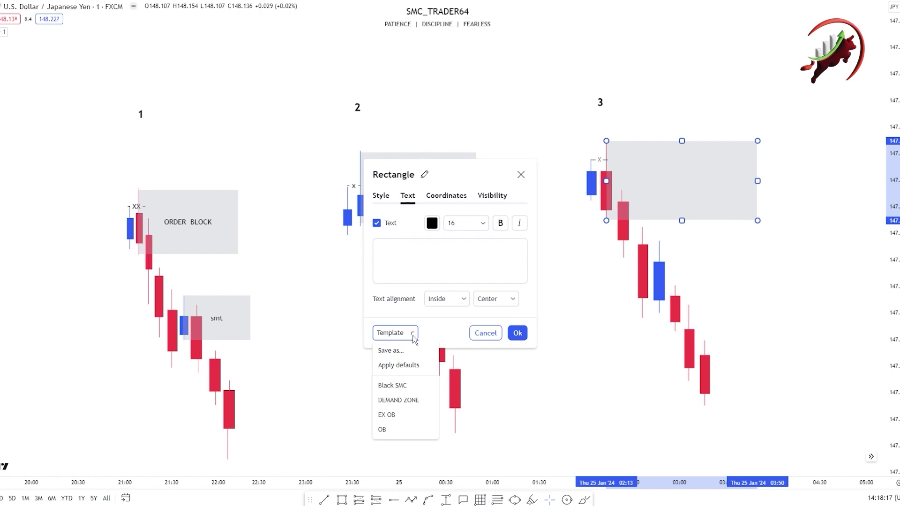
click(382, 430)
click(517, 333)
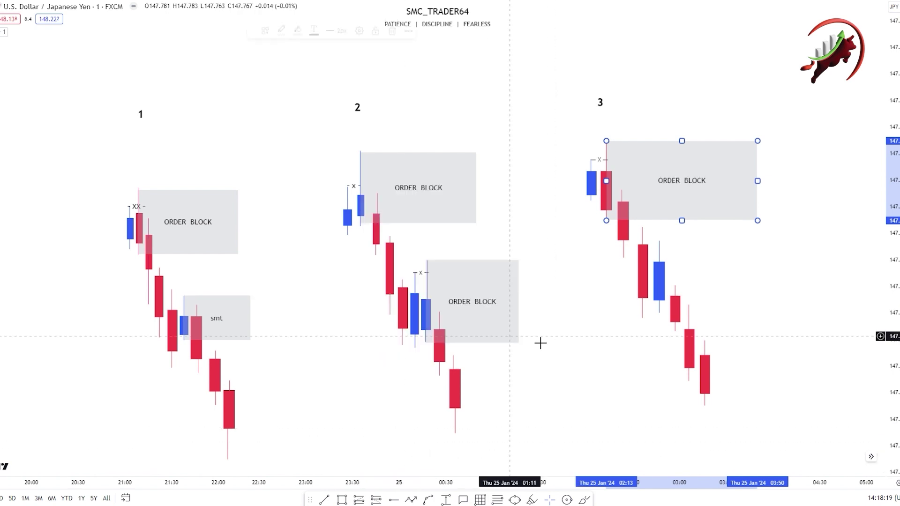
click(521, 344)
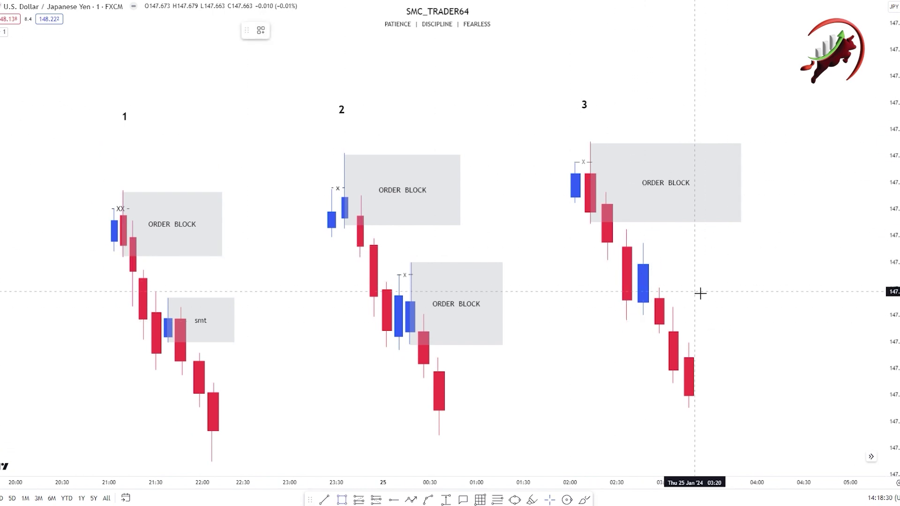
drag(642, 242, 698, 319)
drag(691, 278, 740, 278)
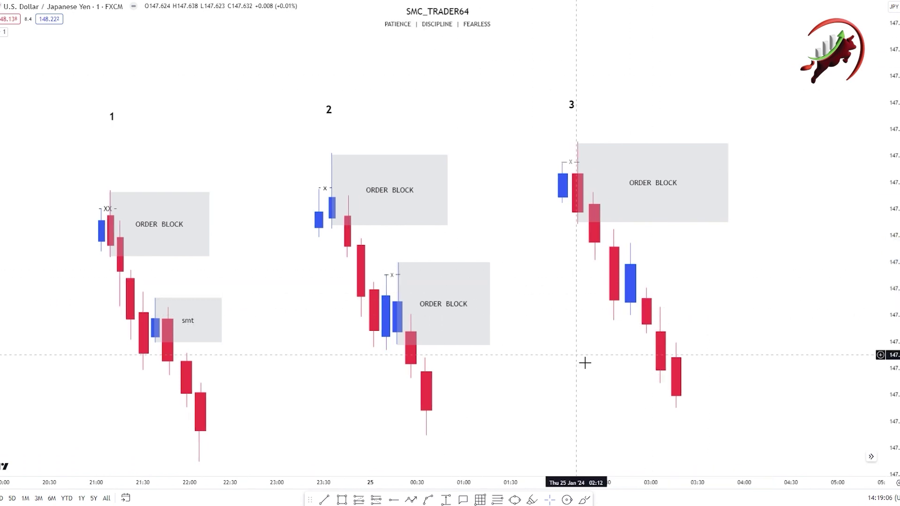
mouse_move(585, 362)
mouse_down()
mouse_move(610, 358)
mouse_move(601, 356)
mouse_up()
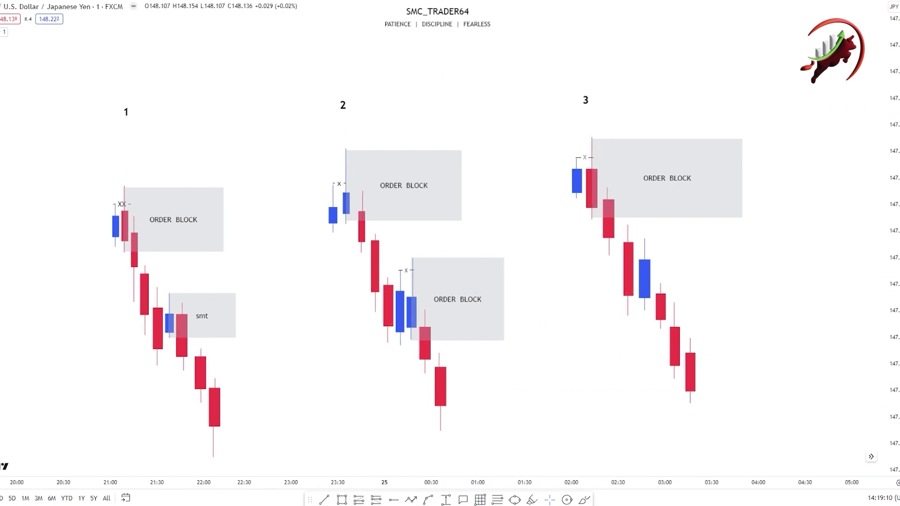
Draw a rectangle over the full range of example 3's blue candle, extended to 04:03.
mouse_move(649, 246)
mouse_down()
mouse_move(731, 316)
mouse_move(765, 286)
mouse_up()
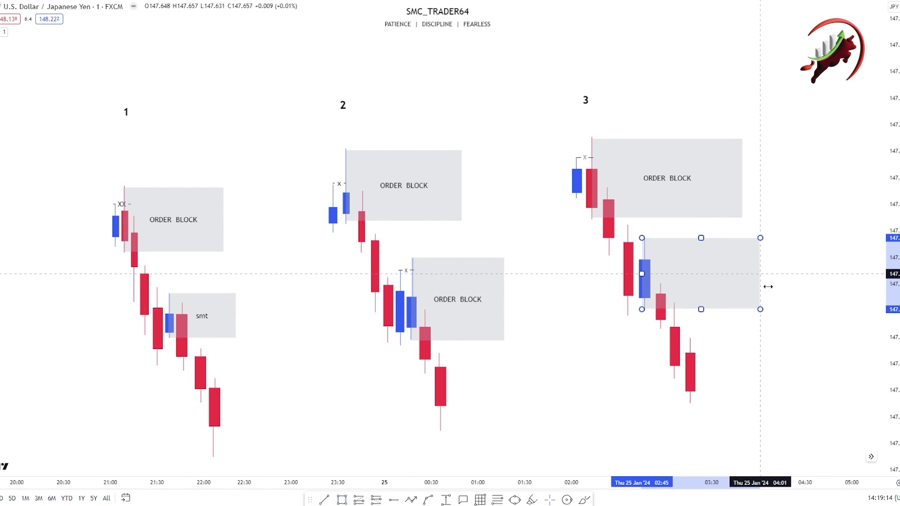
click(771, 367)
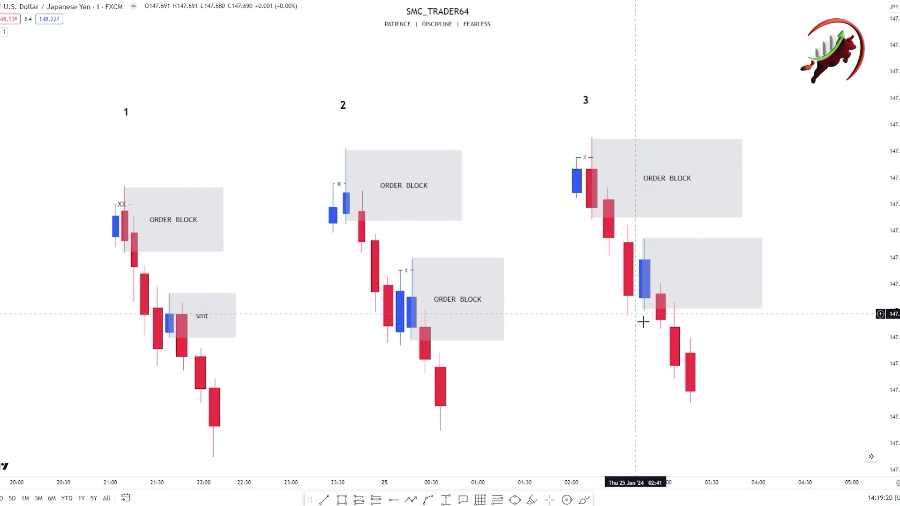
click(646, 307)
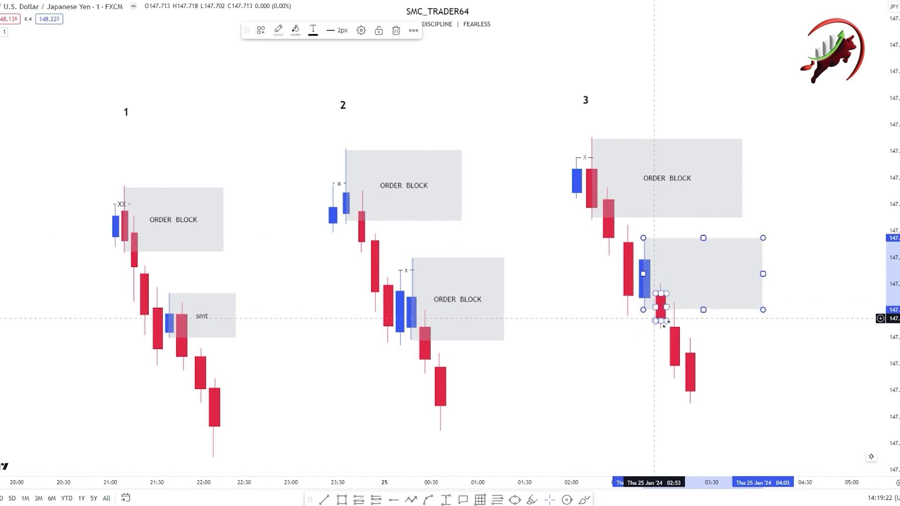
drag(674, 304, 675, 318)
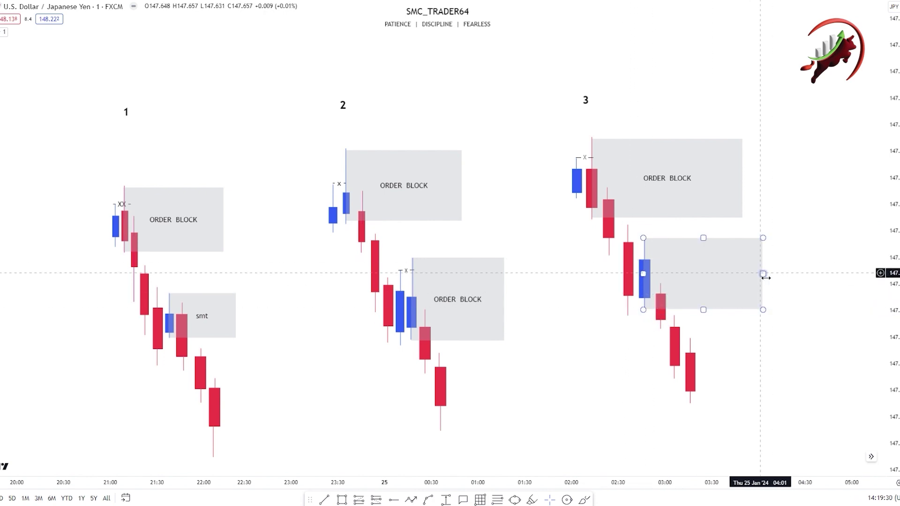
Label the blue candle's rectangle in example 3 as ORDER BLOCK by applying the OB template.
click(757, 276)
click(360, 32)
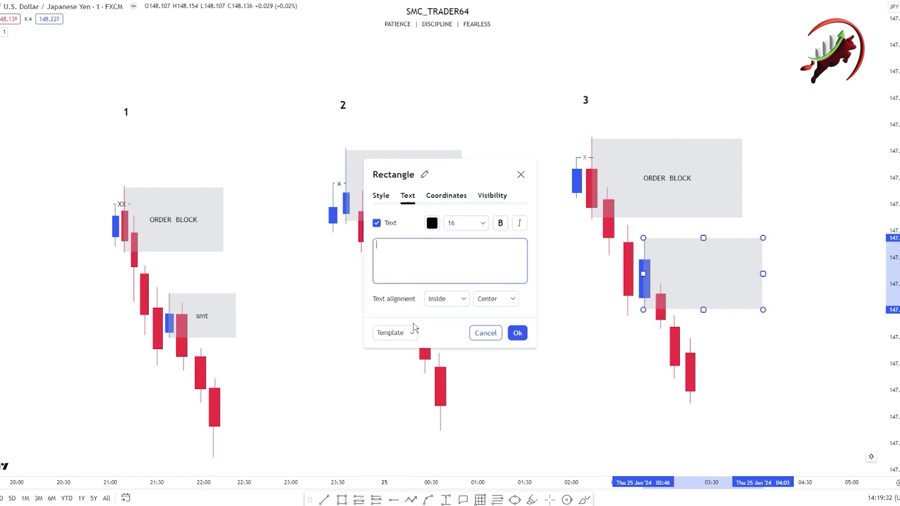
click(398, 333)
click(400, 427)
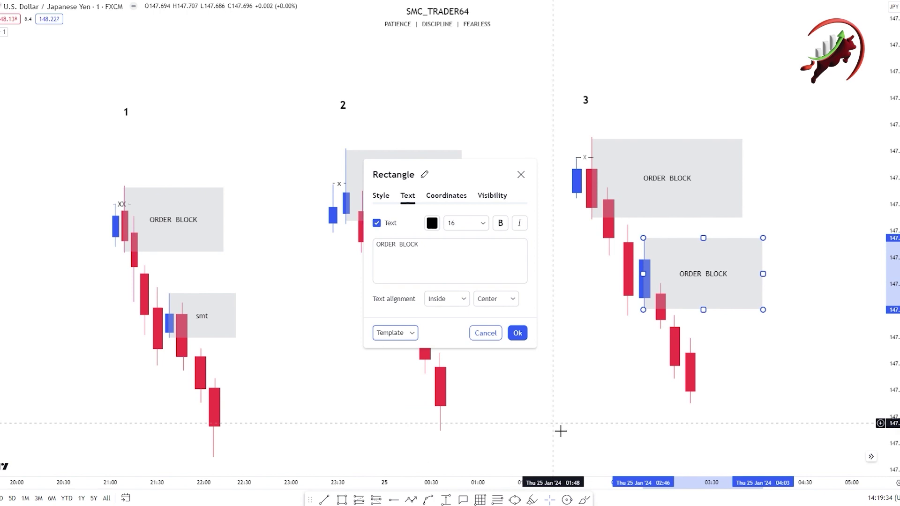
click(558, 428)
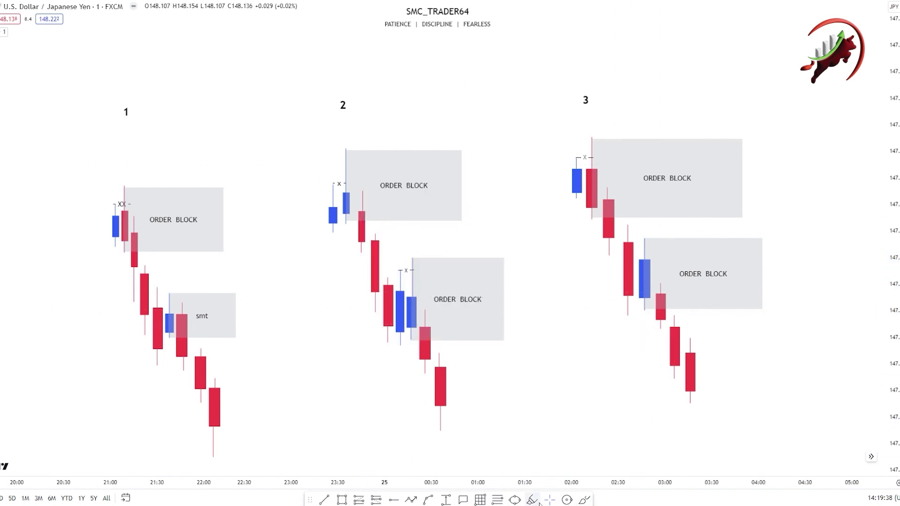
Brush a cross beside example 3's lower order block and check marks beside its upper one and both example 2 order blocks.
click(585, 499)
drag(814, 270, 787, 308)
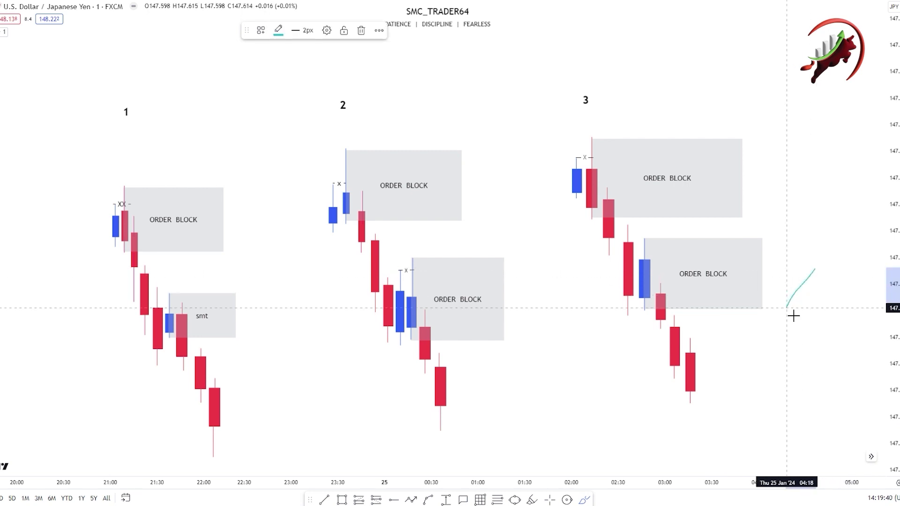
drag(790, 259, 823, 326)
mouse_move(751, 190)
mouse_down()
mouse_move(781, 199)
mouse_move(809, 136)
mouse_up()
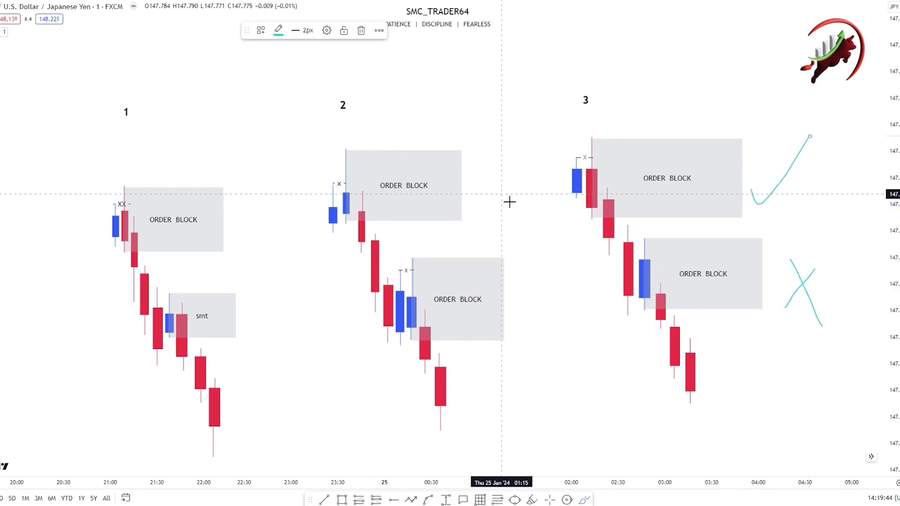
drag(482, 205, 548, 160)
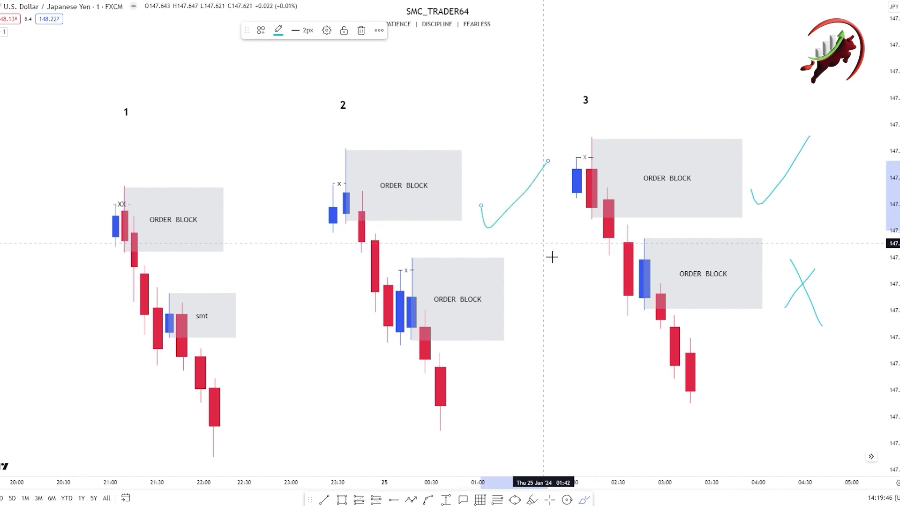
mouse_move(516, 317)
mouse_down()
mouse_move(613, 259)
mouse_move(588, 267)
mouse_up()
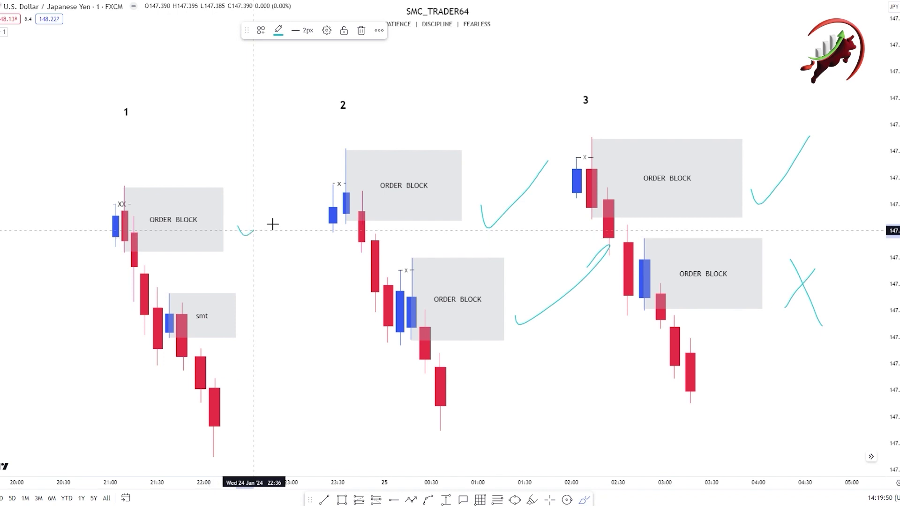
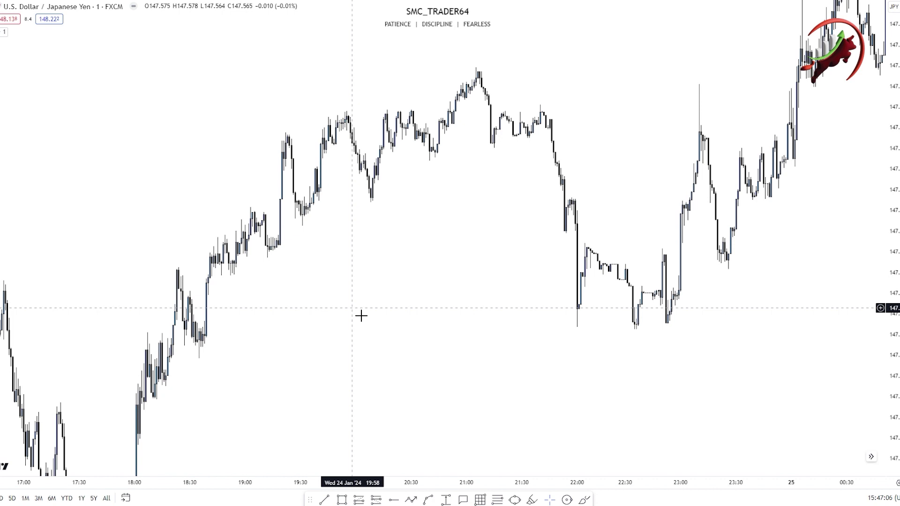
Examine the USD/JPY one-minute price structure around 24 January, from the 16:49 swing high through the following session.
drag(343, 319, 351, 319)
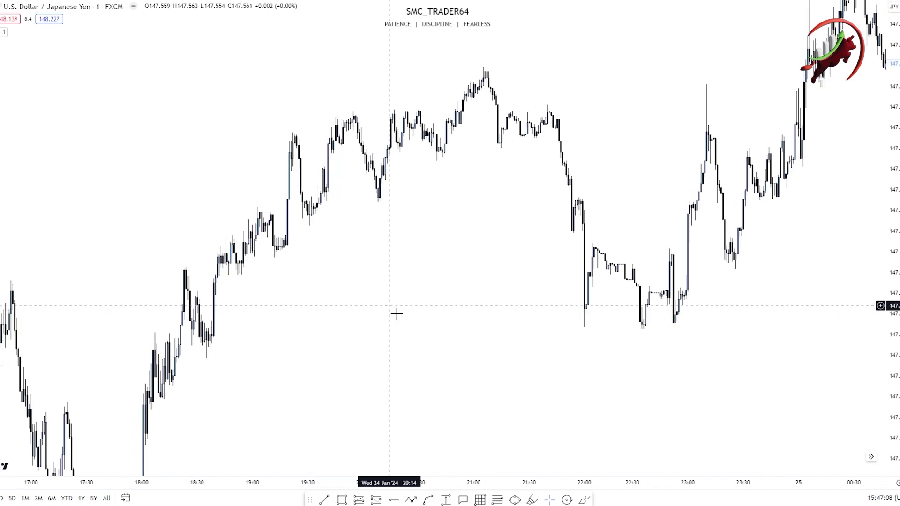
scroll(448, 293, right, 10)
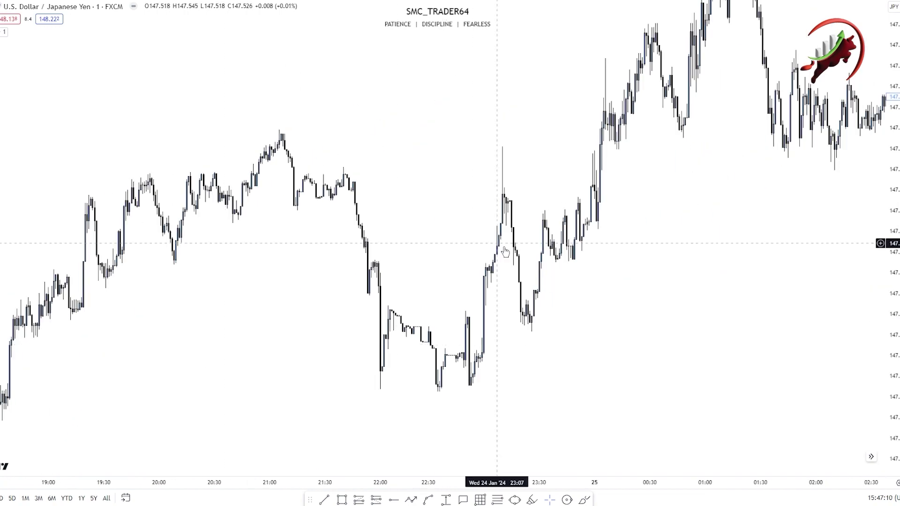
drag(375, 267, 155, 288)
drag(436, 208, 247, 235)
drag(318, 282, 547, 265)
drag(323, 307, 561, 291)
drag(272, 267, 577, 161)
scroll(578, 161, left, 8)
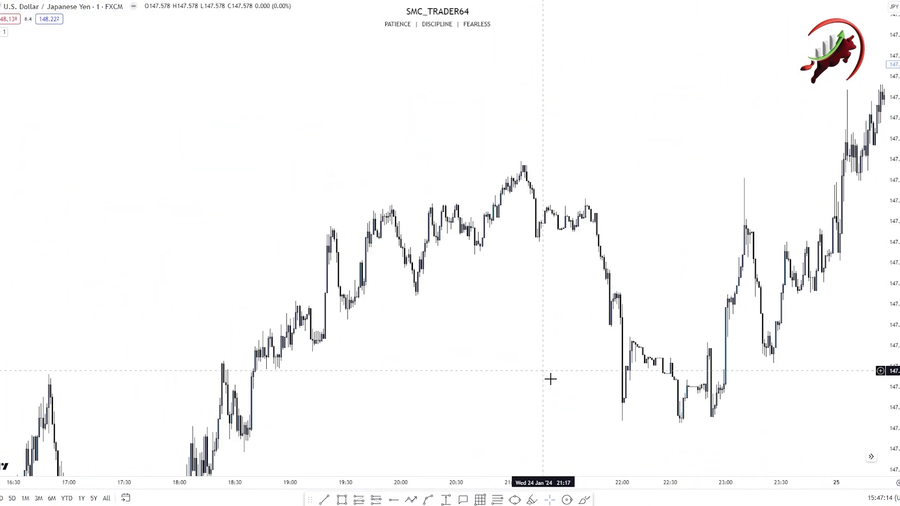
scroll(536, 253, left, 2)
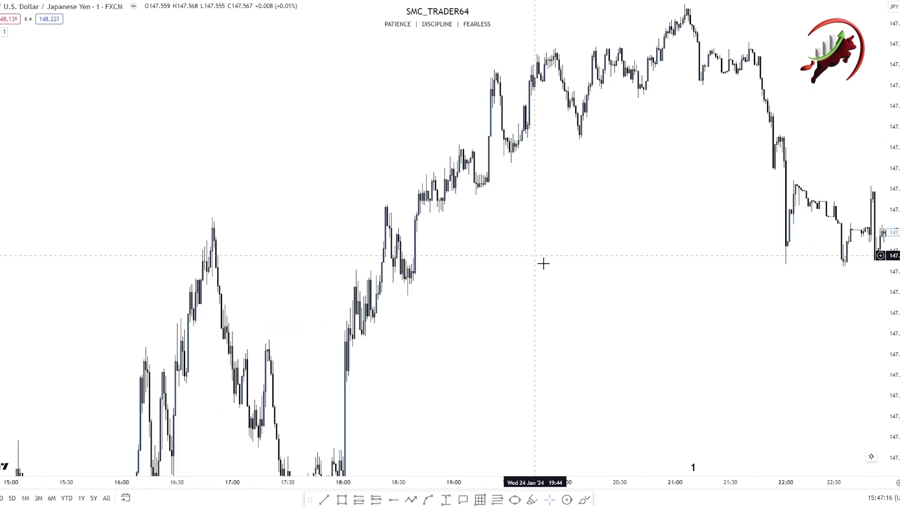
Draw a horizontal trend line from the 16:49 swing high to the 18:22 breakout candle and apply the BOS template.
click(324, 500)
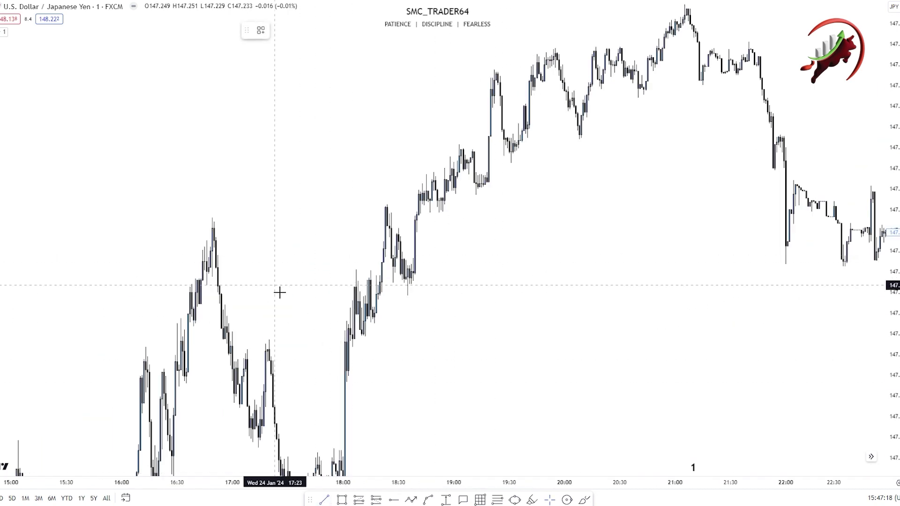
click(220, 226)
click(384, 224)
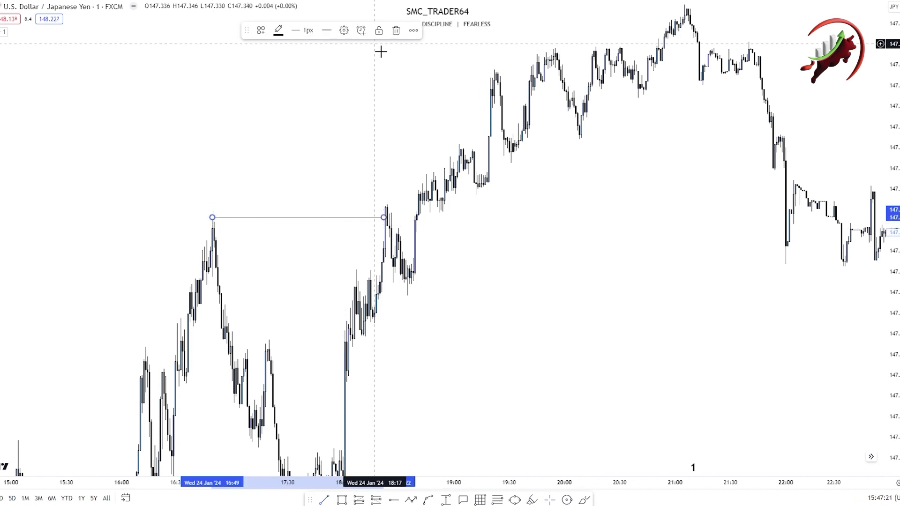
click(343, 30)
click(389, 332)
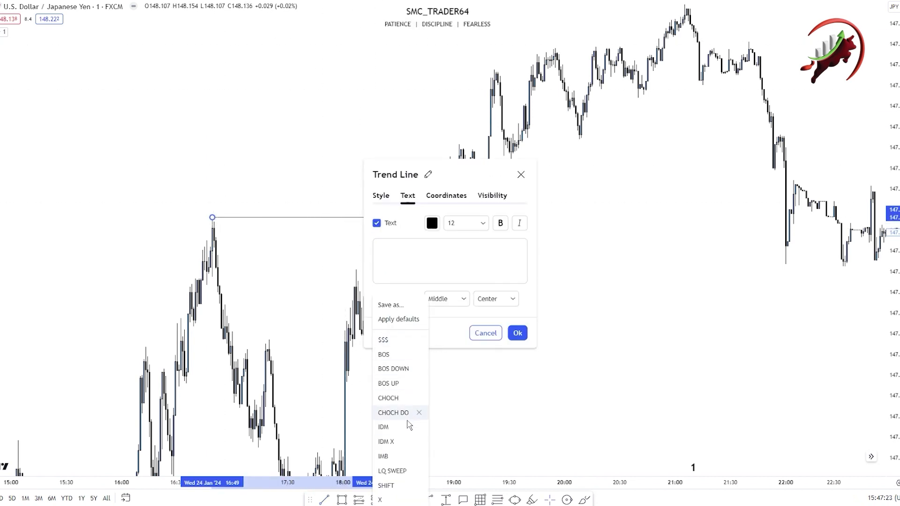
click(396, 356)
click(516, 336)
Restyle the break-of-structure line at the 16:49 high with the BOS UP template.
scroll(528, 349, right, 5)
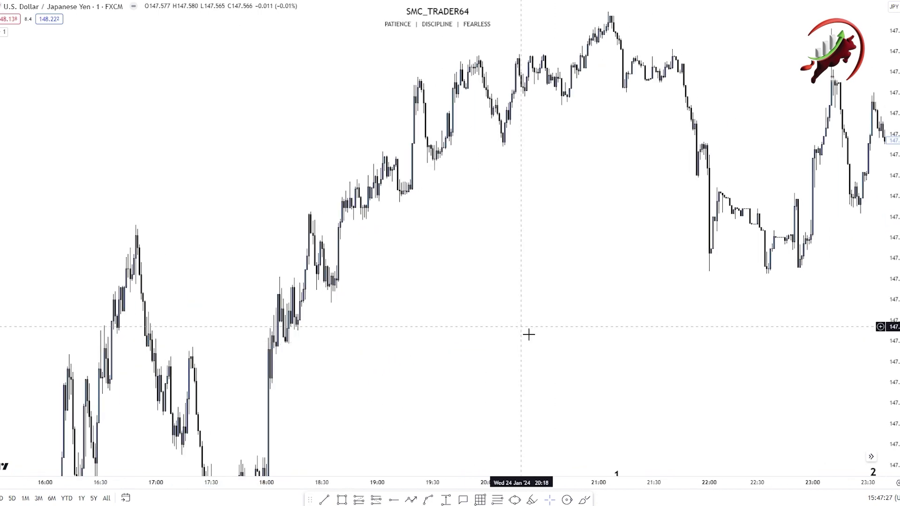
click(93, 259)
click(264, 260)
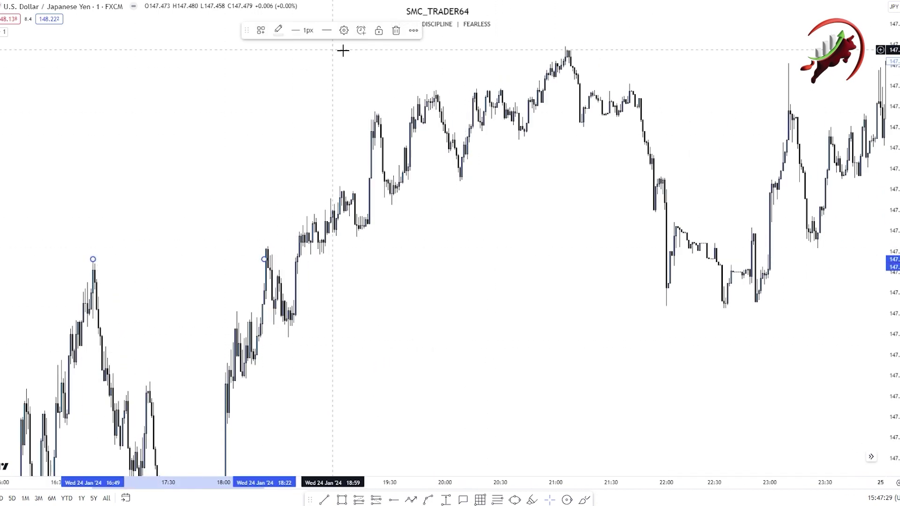
click(344, 31)
click(396, 333)
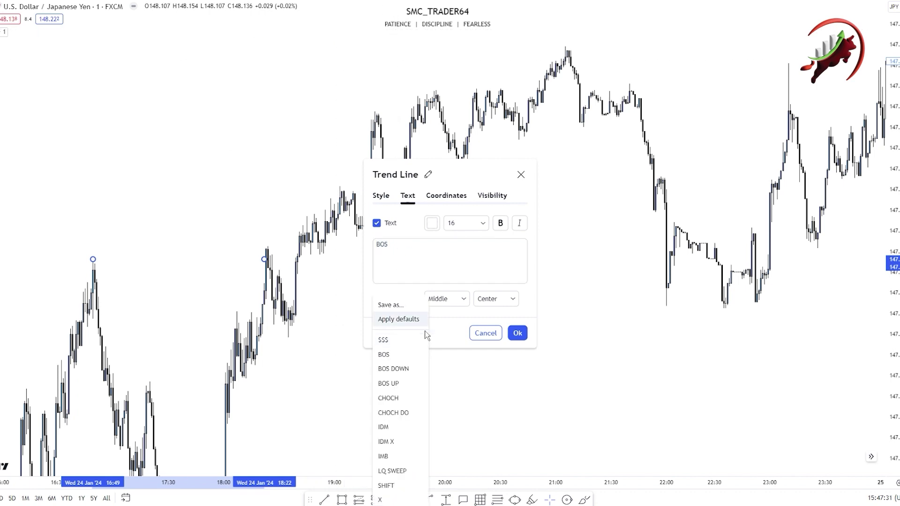
click(395, 388)
click(499, 387)
Draw a horizontal trend line from the pullback low at about 20:09 to about 21:19 and label it IDM.
drag(510, 386, 617, 367)
drag(595, 315, 508, 316)
click(483, 159)
click(611, 160)
double_click(611, 159)
click(396, 333)
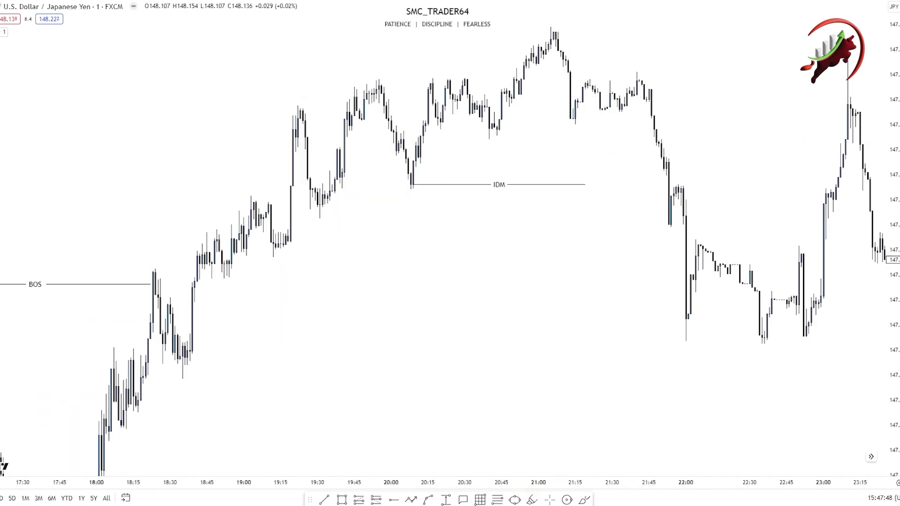
Draw a rectangle over the candle at the base of the rally at 19:17, below the IDM line, extended to 21:02.
drag(414, 341, 520, 374)
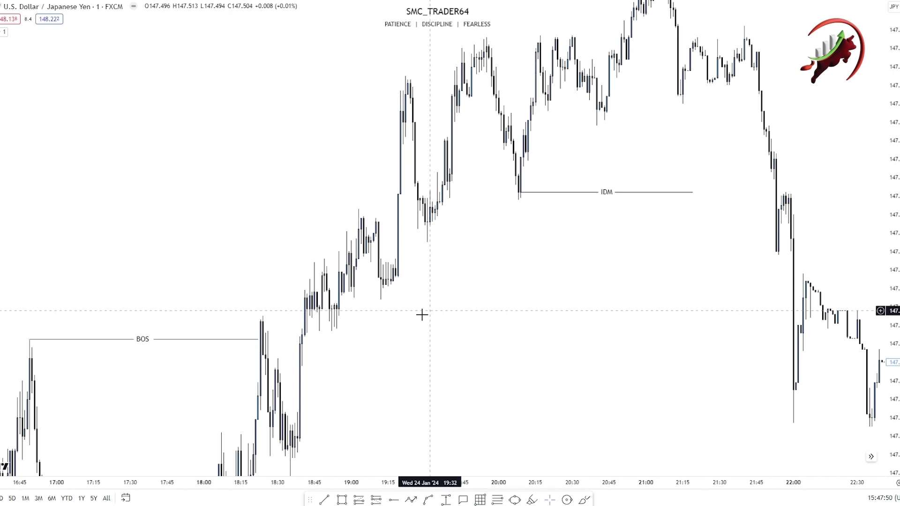
click(1, 92)
click(23, 250)
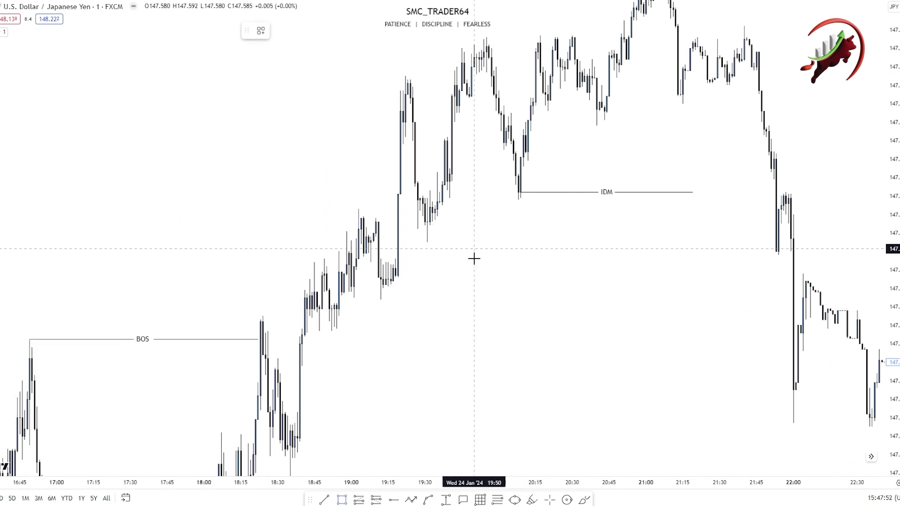
mouse_move(401, 266)
mouse_down()
mouse_move(464, 295)
mouse_move(475, 279)
mouse_move(828, 268)
mouse_move(650, 268)
mouse_up()
click(530, 226)
click(532, 267)
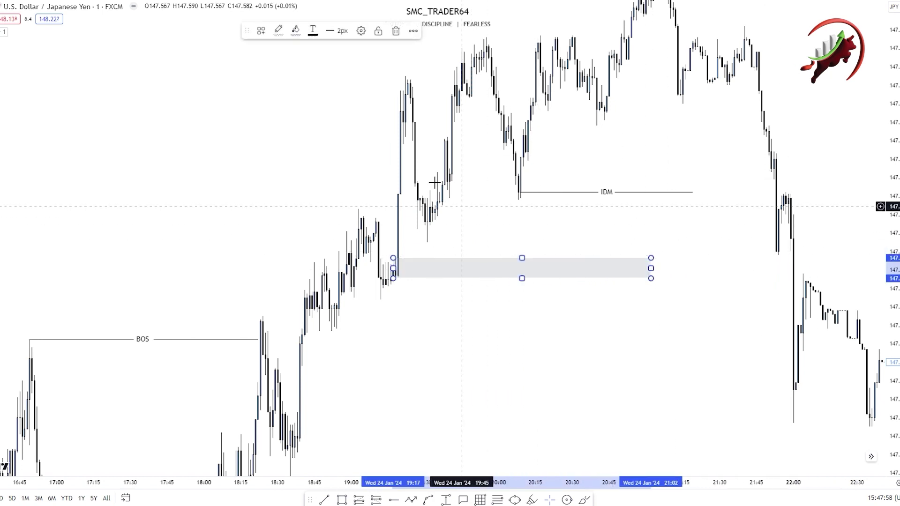
Label the 19:17 rectangle ORDER BLOCK, extended to about 21:27, and add a second ORDER BLOCK rectangle from 18:54 to 21:52.
click(260, 30)
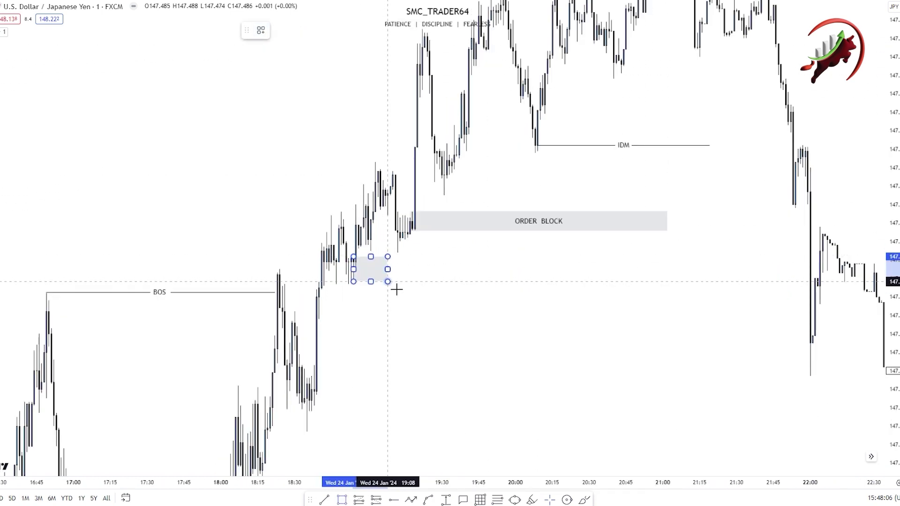
drag(388, 269, 773, 269)
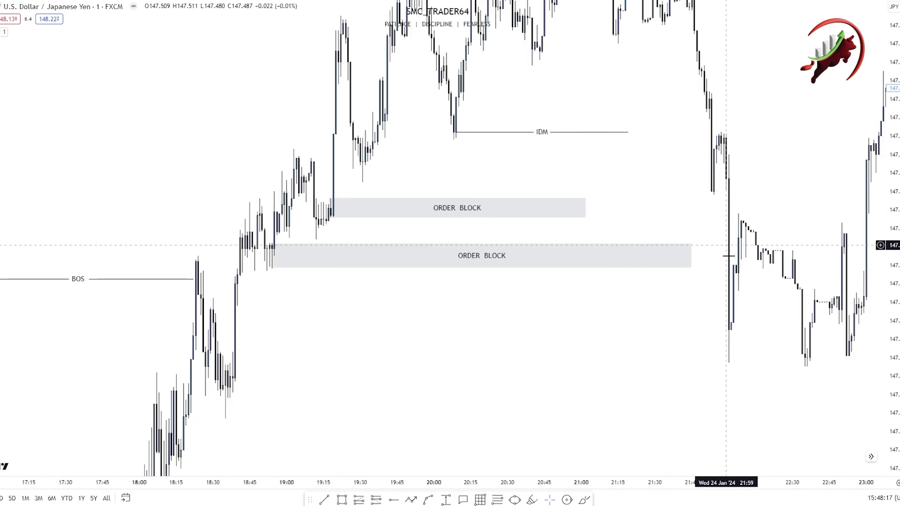
click(699, 256)
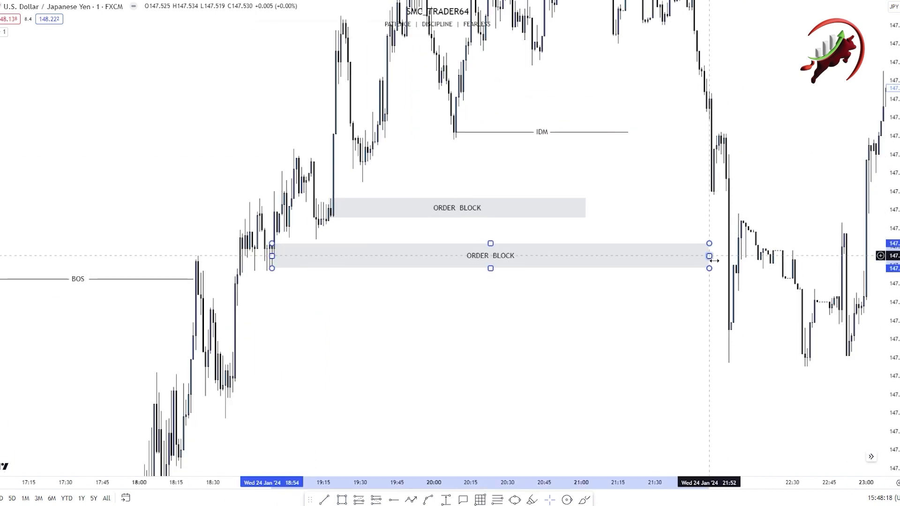
drag(585, 207, 647, 209)
Draw a rectangle over the candle at the 18:38 low, extended to 22:02, and apply the ORDER BLOCK template.
drag(463, 342, 622, 272)
drag(541, 273, 477, 275)
drag(626, 281, 552, 319)
drag(481, 319, 533, 340)
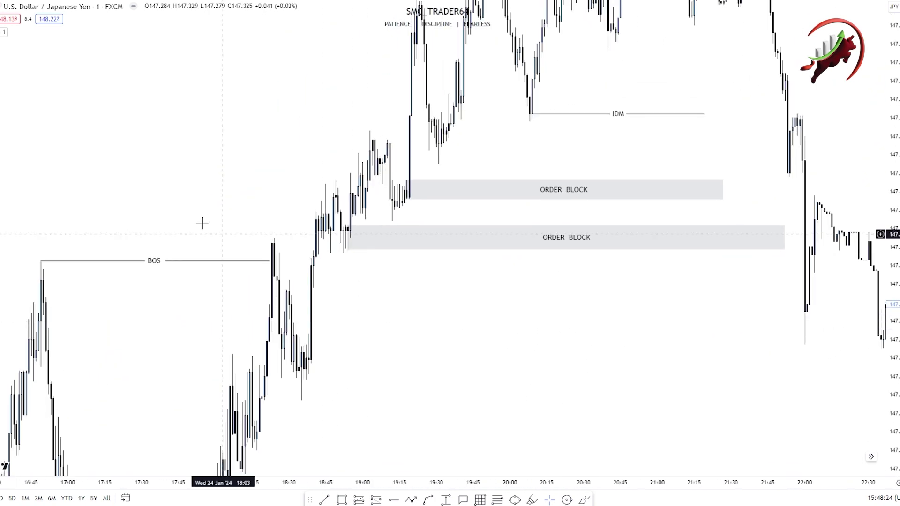
mouse_move(315, 343)
mouse_down()
mouse_move(366, 352)
mouse_move(380, 378)
mouse_move(488, 352)
mouse_move(847, 350)
mouse_move(431, 334)
mouse_move(517, 332)
mouse_up()
double_click(373, 328)
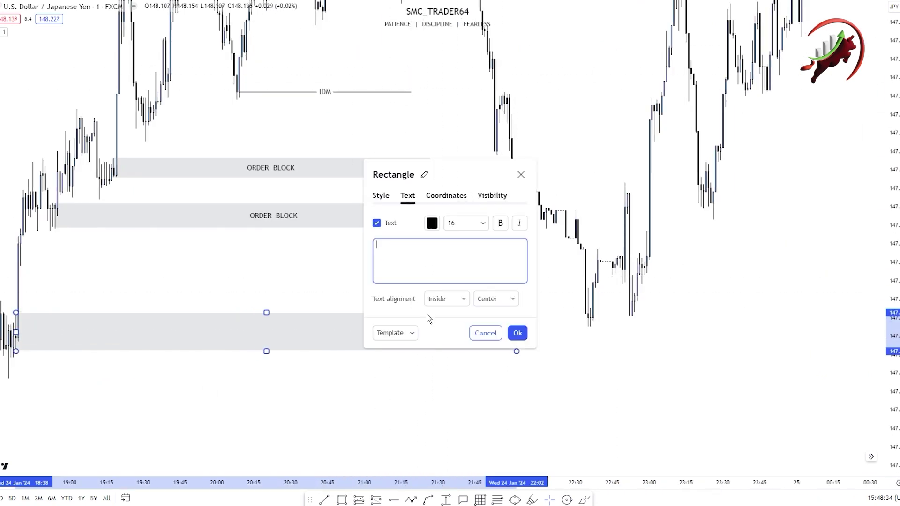
click(411, 334)
click(389, 426)
Draw a short horizontal trend line from the 18:26 low to about 18:43 and label it XX.
drag(409, 436, 657, 413)
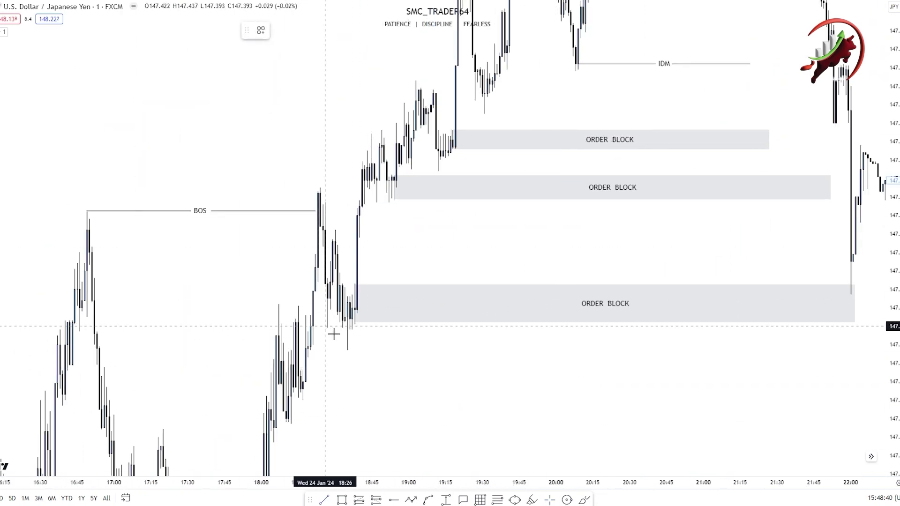
click(367, 328)
double_click(367, 328)
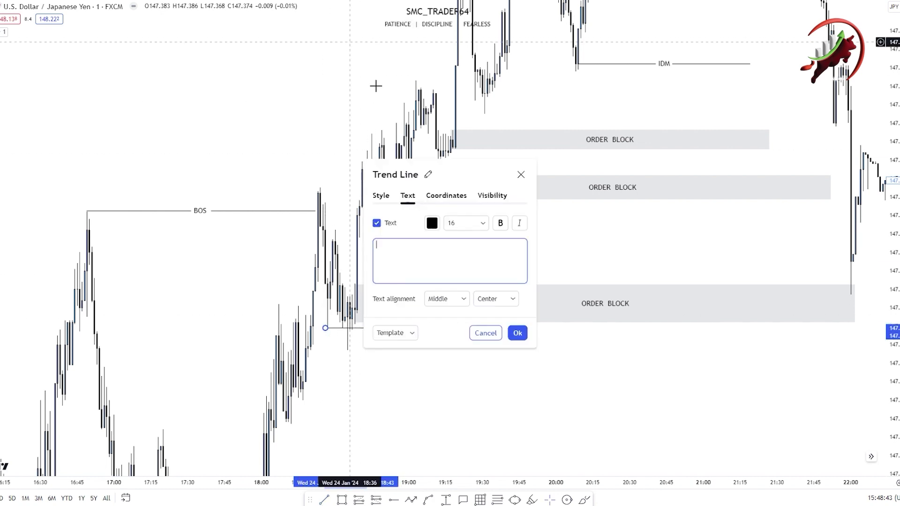
click(397, 339)
drag(402, 379, 408, 394)
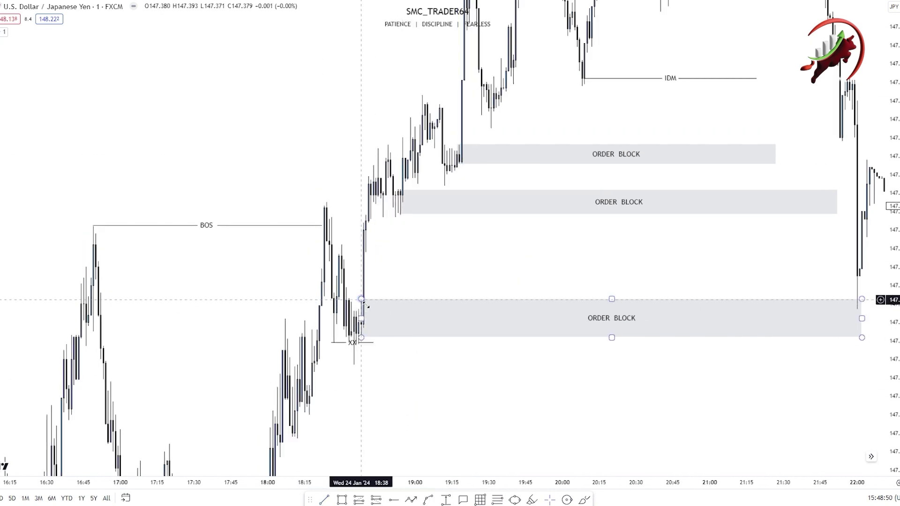
Adjust the upper edge of the 18:38 order block and draw a line labelled imb above it from 18:40 to 19:08.
drag(364, 304, 363, 309)
click(373, 251)
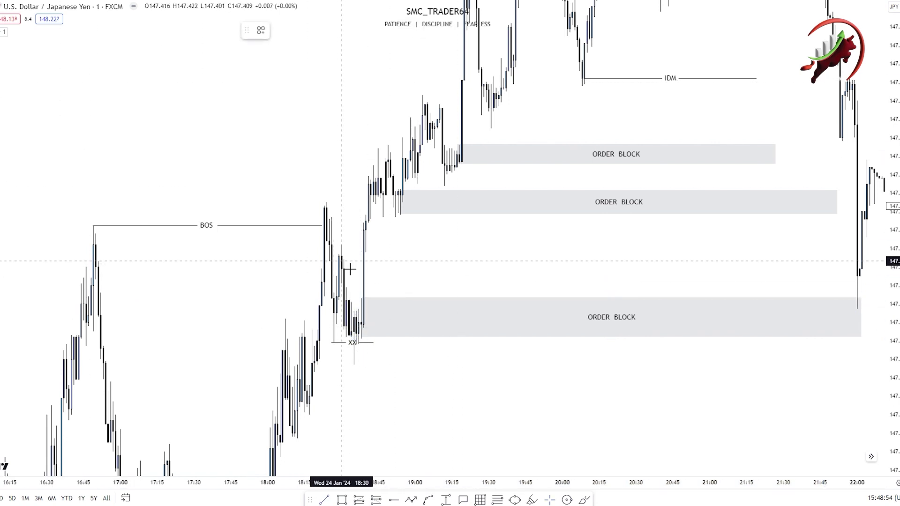
click(372, 290)
click(438, 284)
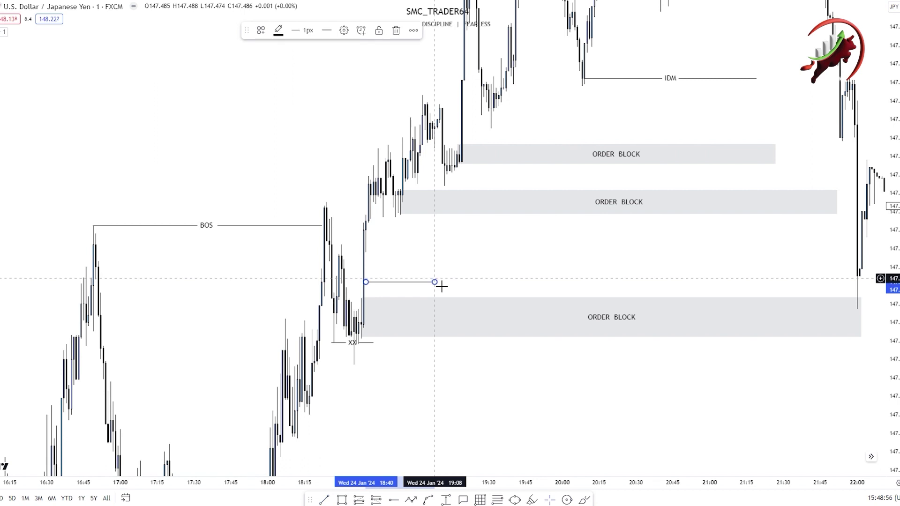
click(357, 42)
click(409, 268)
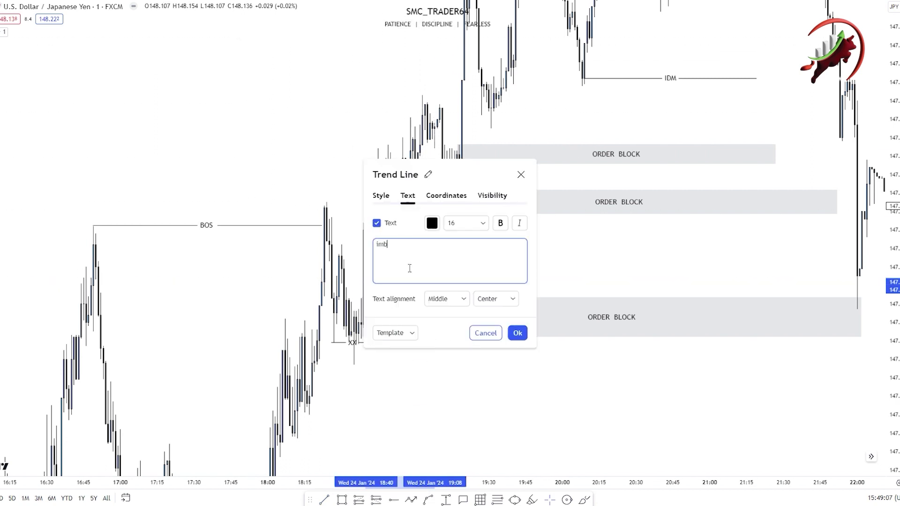
text(imb)
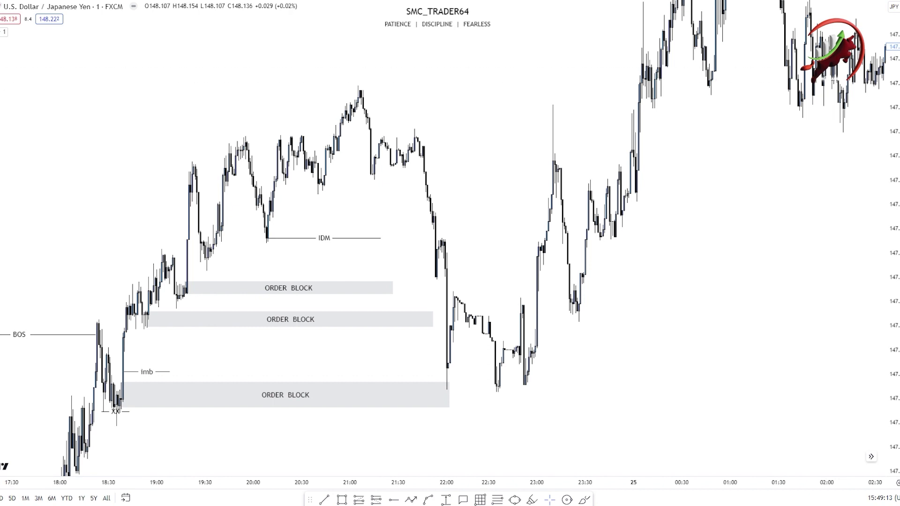
Place a long position from the 22:00 low at the lowest order block and draw a BOS line from the 21:04 high to 00:04.
click(0, 79)
click(22, 89)
mouse_move(453, 391)
mouse_down()
mouse_move(581, 195)
mouse_move(580, 10)
mouse_up()
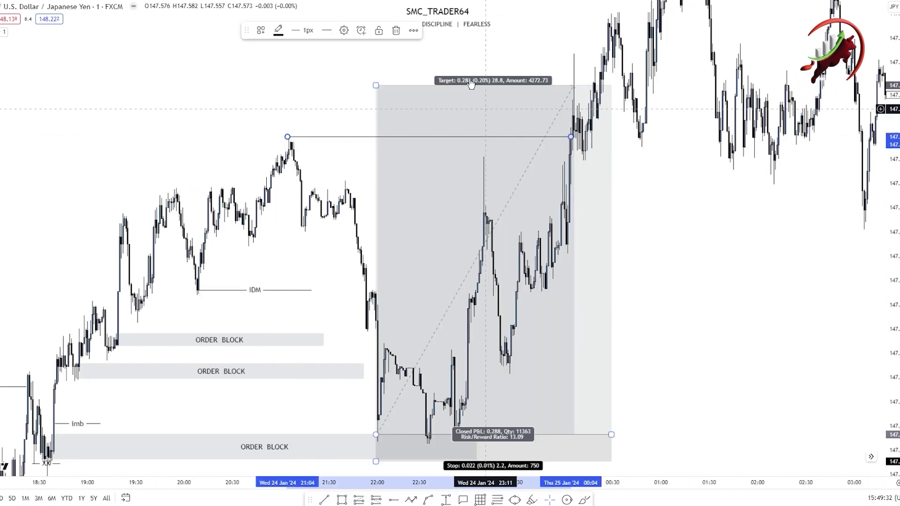
double_click(571, 137)
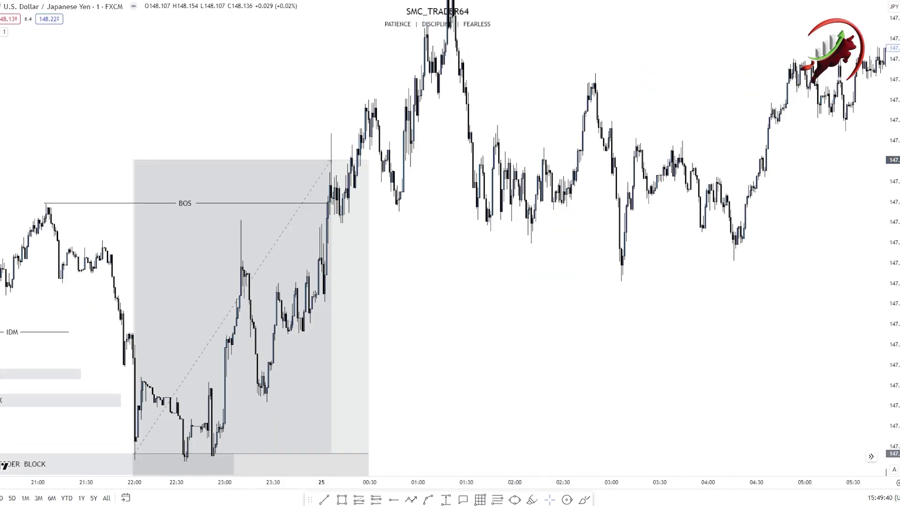
Shorten the long position box so that it ends at about 00:00 on 25 January.
scroll(648, 330, up, 5)
drag(290, 347, 802, 259)
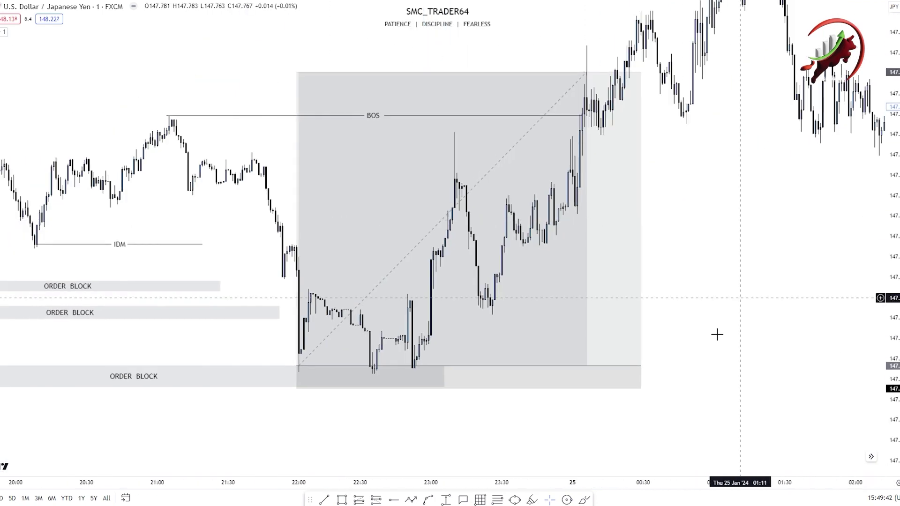
drag(644, 368, 575, 369)
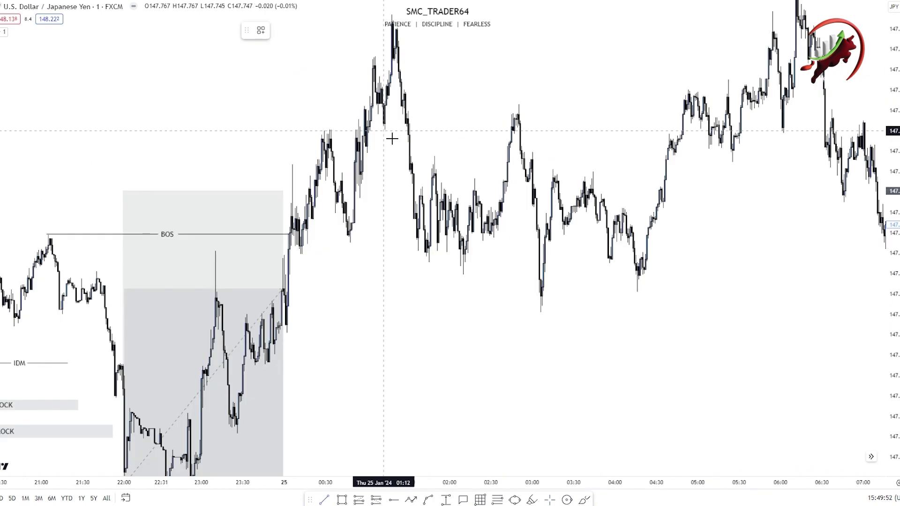
Draw a horizontal trend line from the 01:12 pullback low to about 01:29 and label it IDM with its template.
click(407, 131)
click(343, 30)
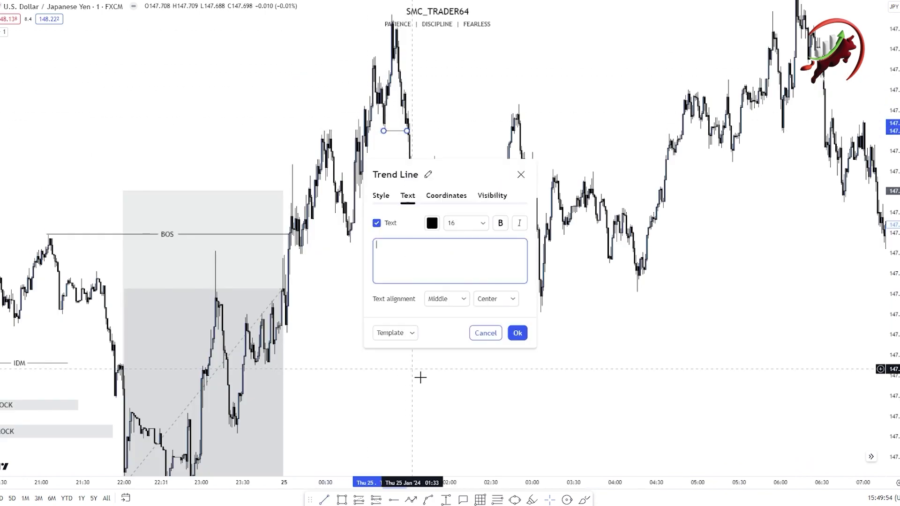
click(393, 332)
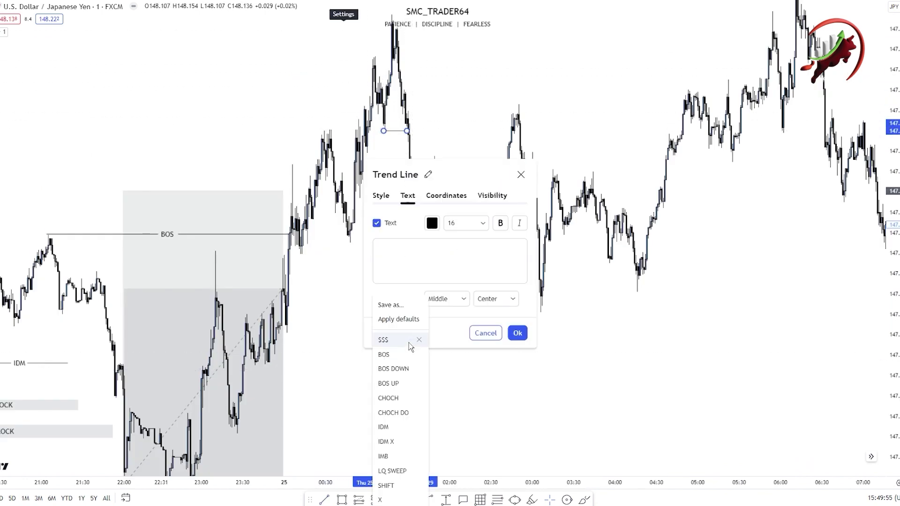
click(391, 445)
click(526, 338)
Draw a rectangle over the candle at the base of the rally at 00:50, extended to about 01:34.
drag(520, 378, 642, 378)
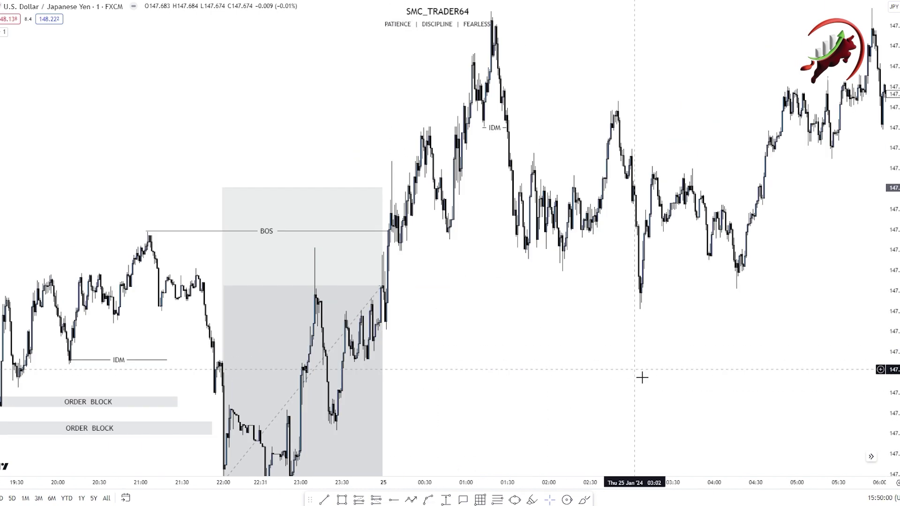
drag(507, 367, 603, 394)
scroll(603, 391, up, 3)
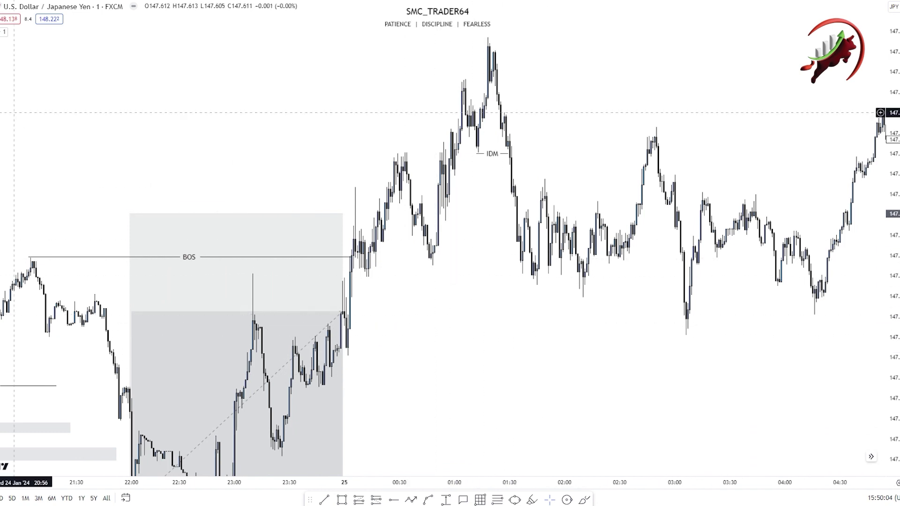
click(342, 500)
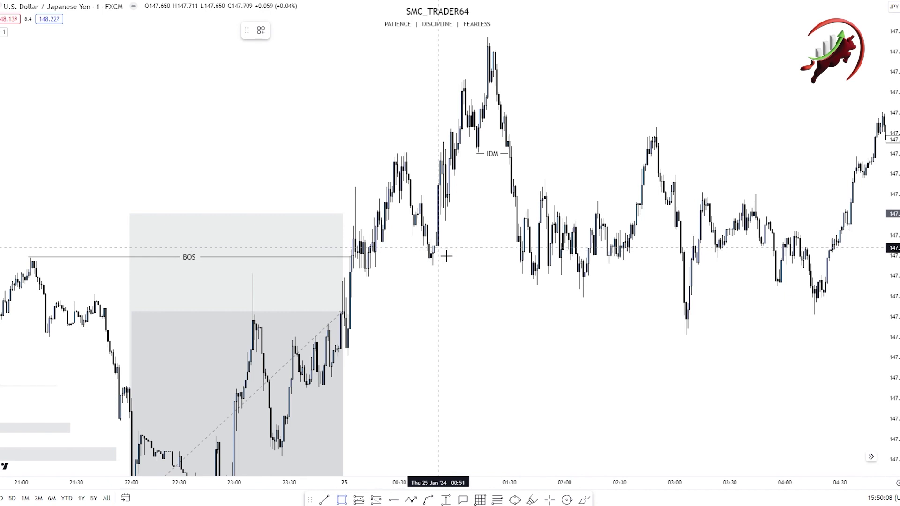
mouse_move(436, 230)
mouse_down()
mouse_move(464, 255)
mouse_move(518, 252)
mouse_up()
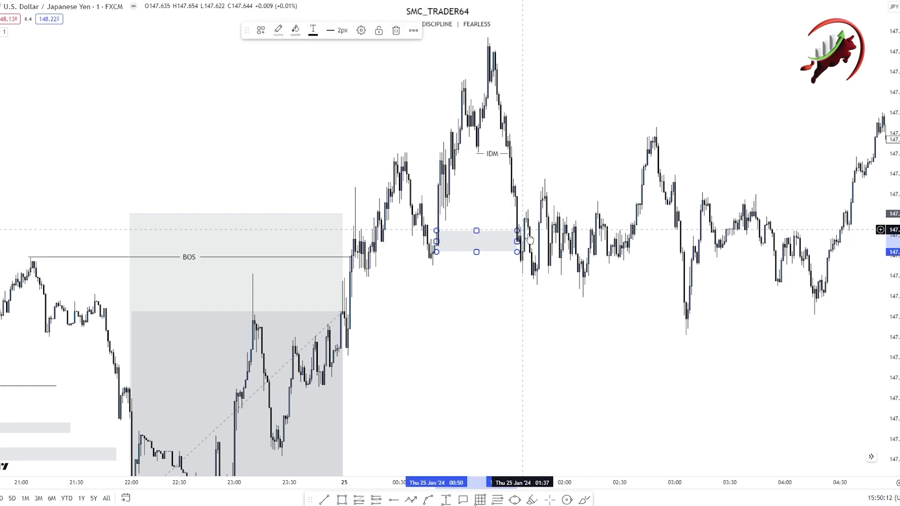
Move the rectangle's start to 00:51, refit its lower edge to the candle, and apply the ORDER BLOCK template.
drag(512, 308, 518, 315)
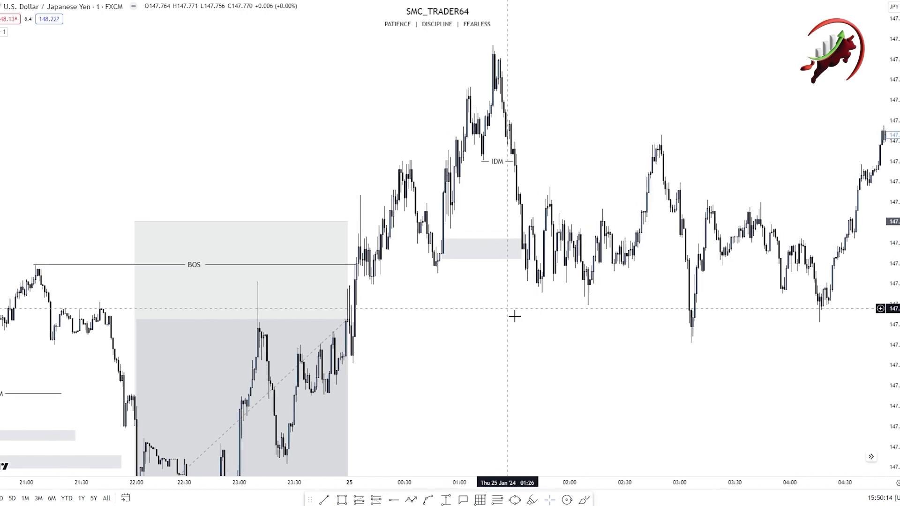
click(448, 259)
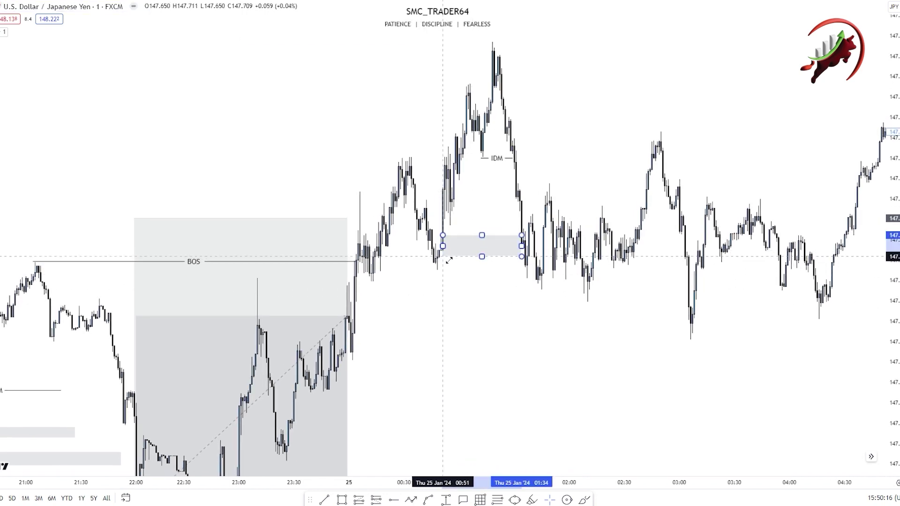
click(371, 31)
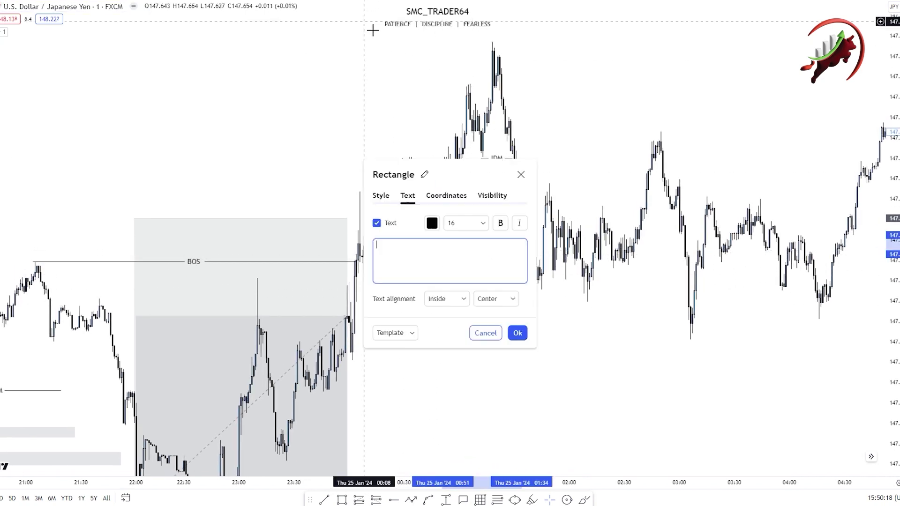
click(395, 332)
click(392, 437)
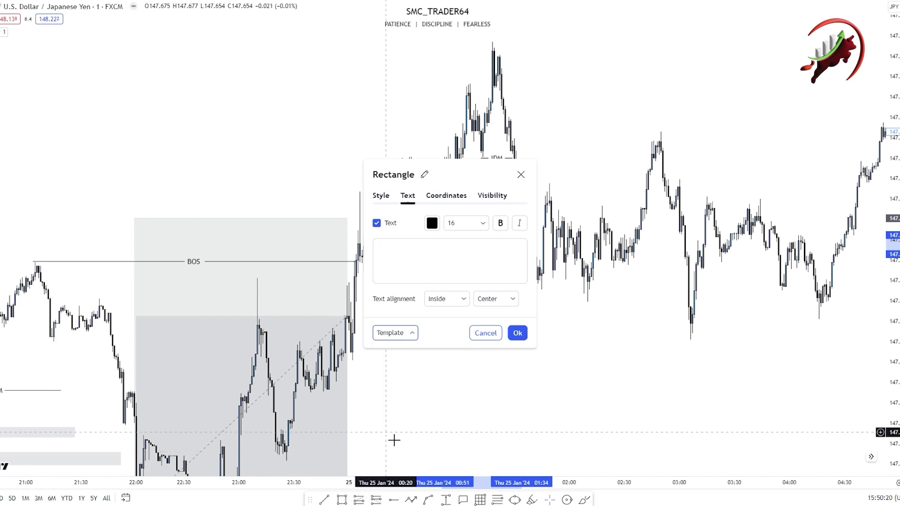
click(518, 333)
Draw a horizontal trend line from the 00:11 low to 01:44 and label it XX.
click(562, 266)
click(344, 32)
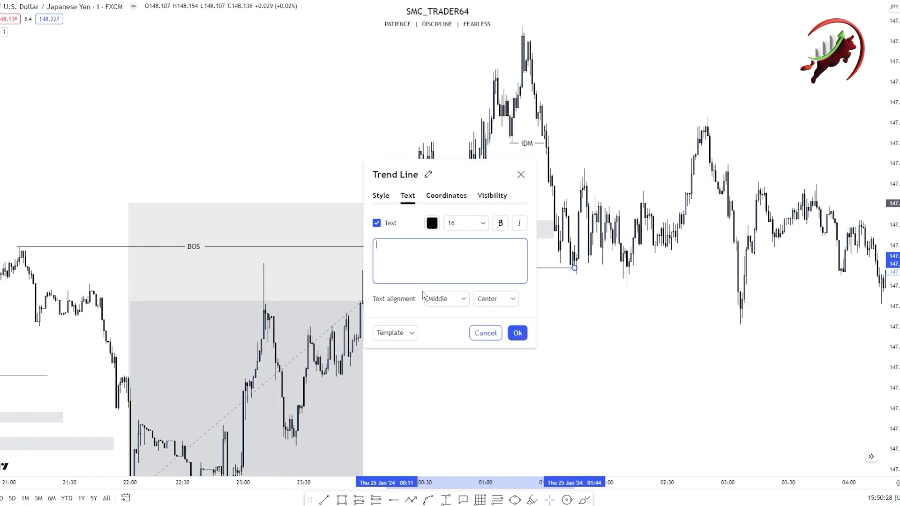
click(395, 333)
click(397, 481)
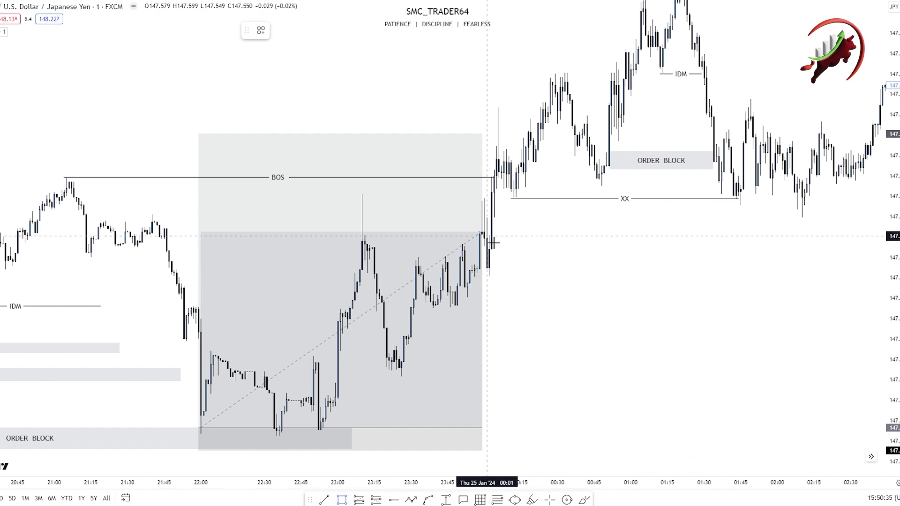
Draw a rectangle over the candle at about 00:02, below the XX line, extended to the 03:07 drop.
drag(498, 244, 862, 257)
drag(762, 347, 340, 382)
drag(433, 294, 527, 296)
scroll(604, 363, down, 3)
drag(580, 398, 689, 385)
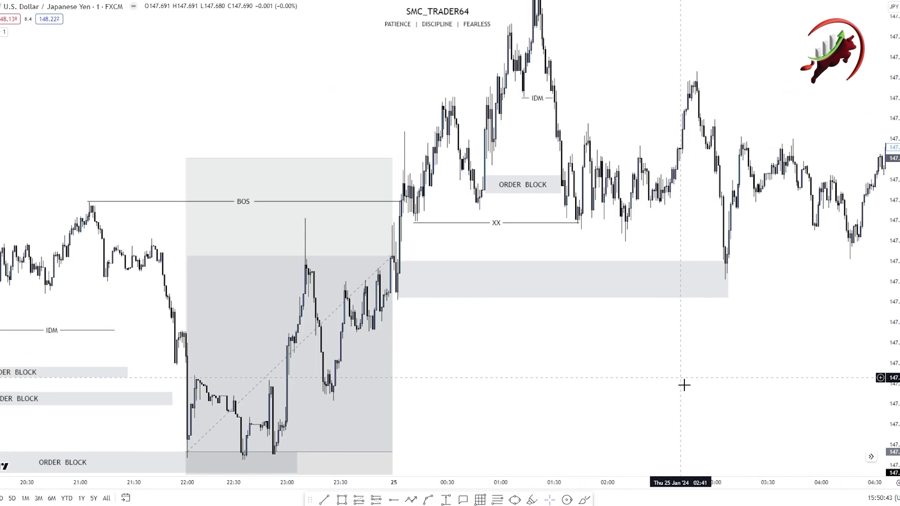
Draw a short horizontal trend line at the low of the 00:00 candle, extended to 00:06 across the unlabelled rectangle's start.
scroll(622, 370, up, 3)
scroll(622, 370, left, 6)
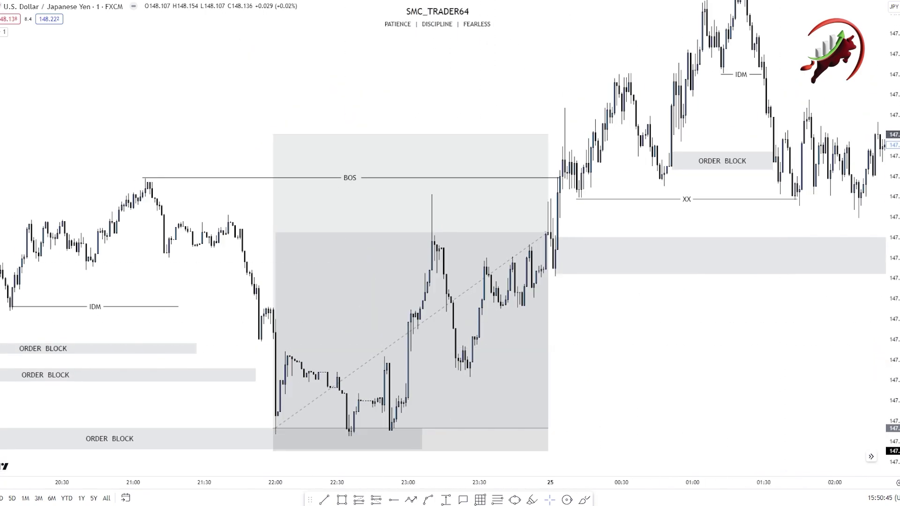
scroll(558, 287, up, 3)
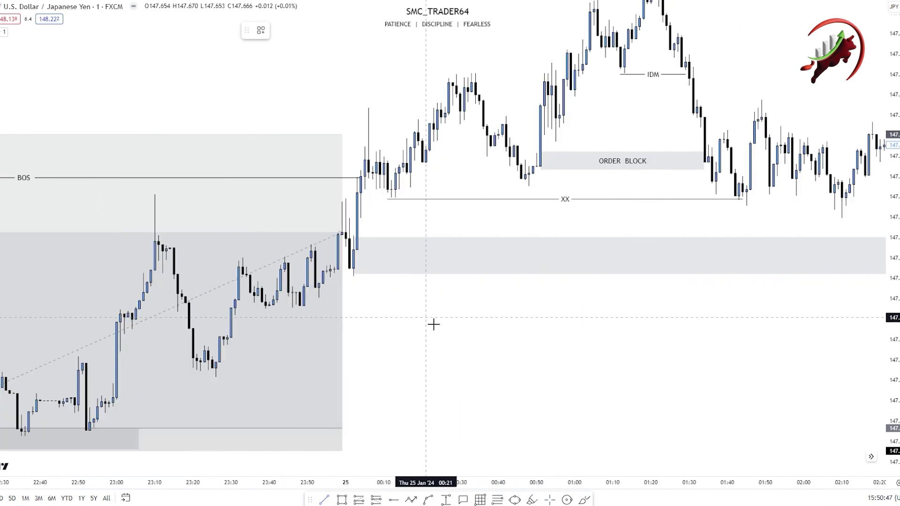
scroll(434, 326, up, 1)
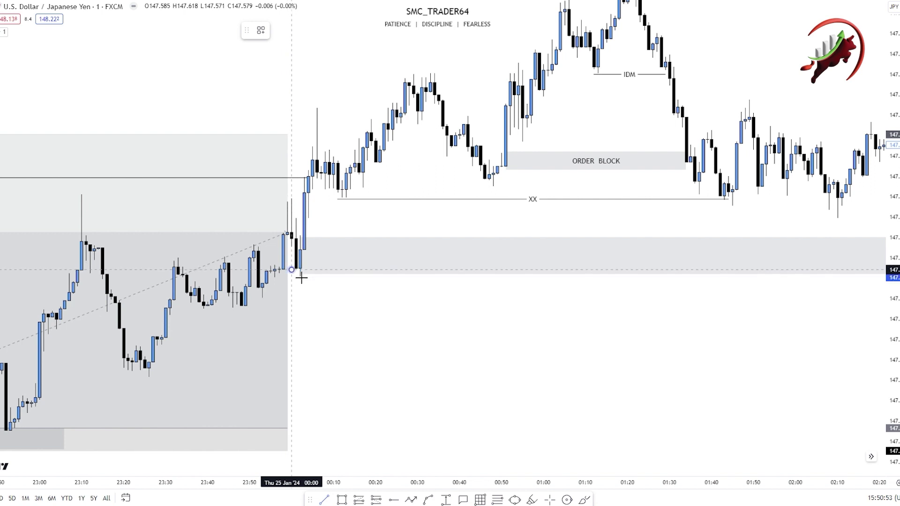
drag(340, 317, 412, 333)
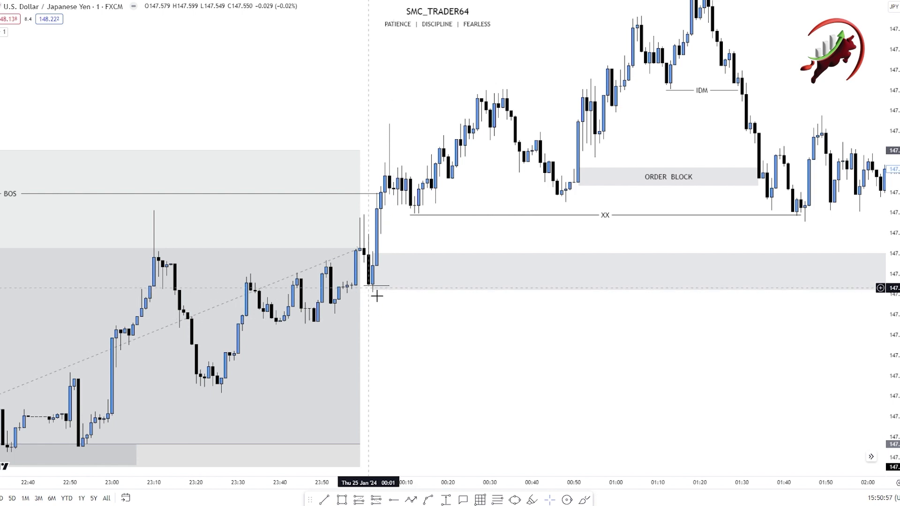
click(393, 292)
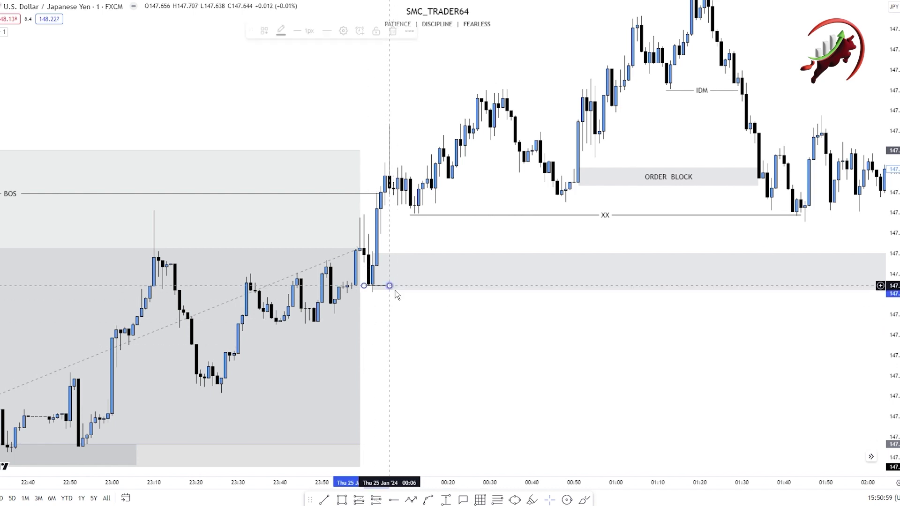
drag(406, 366, 499, 385)
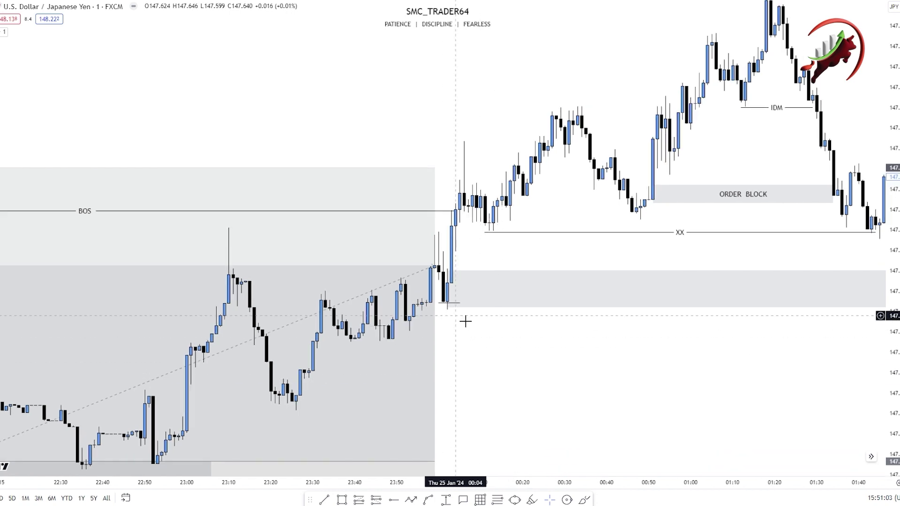
Apply the OB template to the unlabelled rectangle running from 00:02 to 03:08, giving it the ORDER BLOCK label.
drag(475, 318, 425, 327)
click(632, 316)
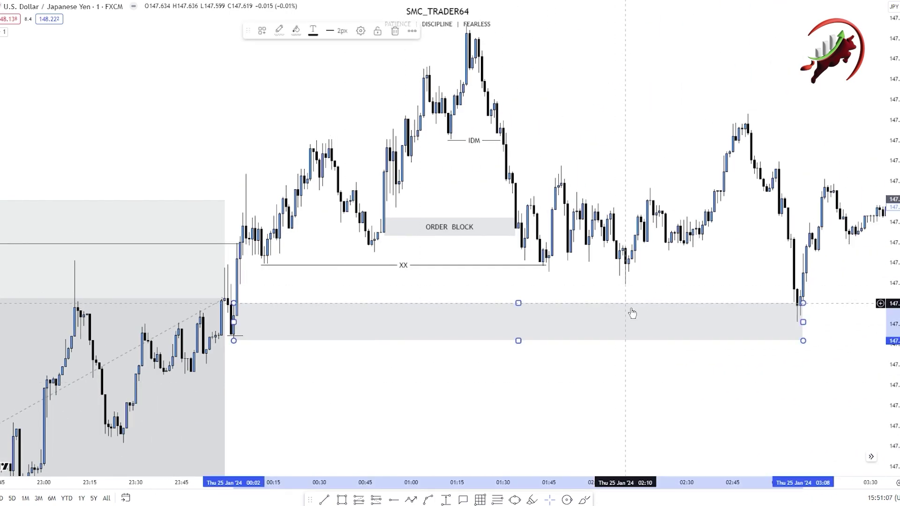
click(364, 31)
click(392, 332)
click(400, 428)
scroll(597, 387, down, 2)
click(613, 388)
Draw an unlabelled horizontal trend line from the 01:18 high to the candle at 05:53.
drag(614, 388, 320, 418)
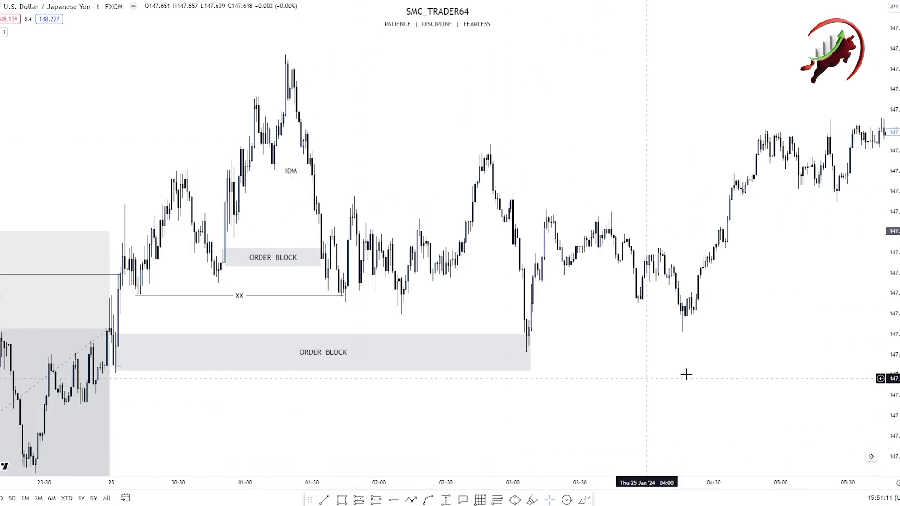
scroll(687, 372, down, 4)
drag(766, 369, 653, 355)
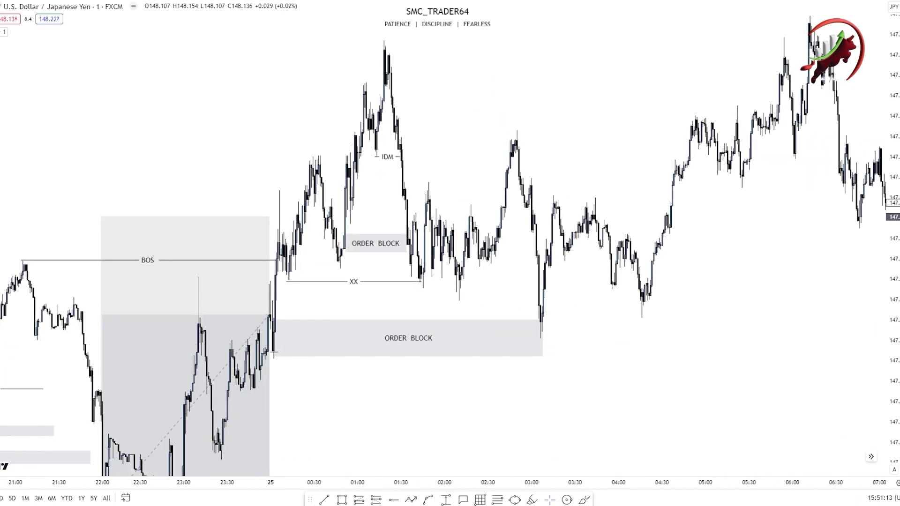
scroll(421, 311, right, 3)
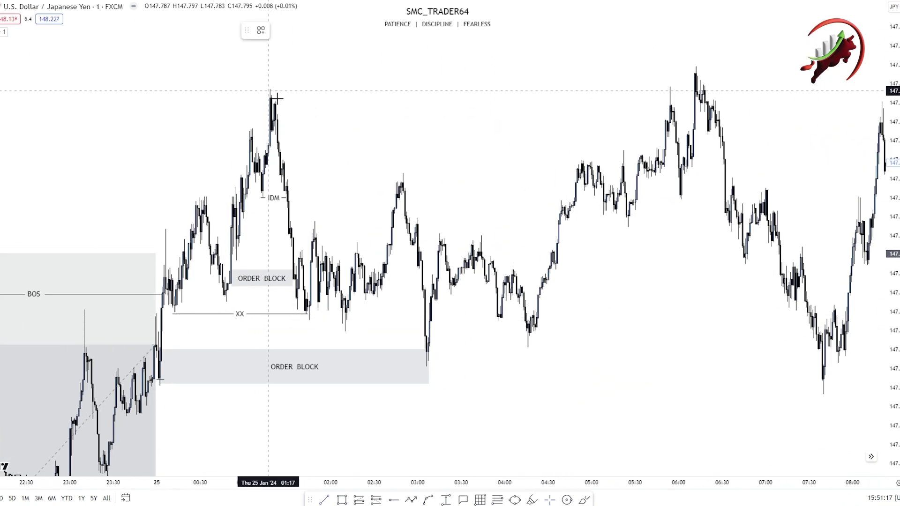
click(277, 97)
click(676, 103)
click(344, 30)
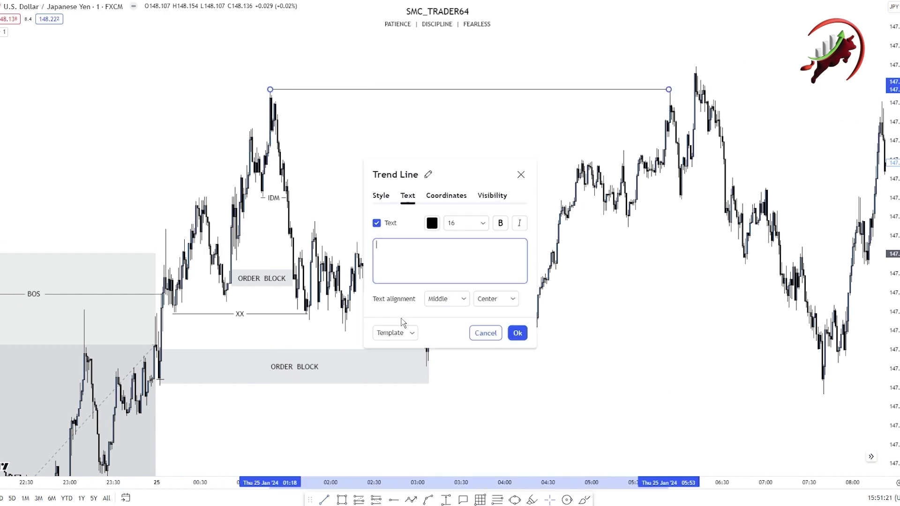
click(617, 416)
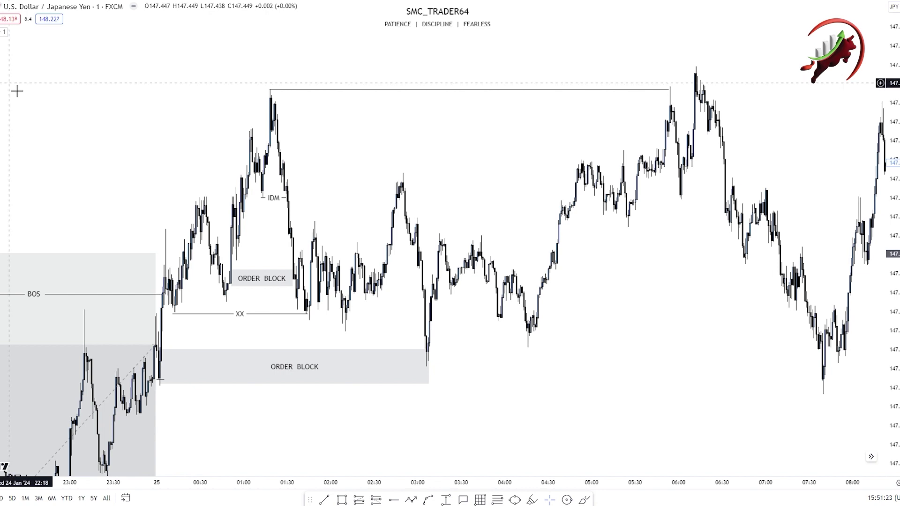
Place a long position from the lower order block's upper edge at about 03:08, with the stop just below the block and the target at the 01:18 high line.
click(1, 85)
click(23, 91)
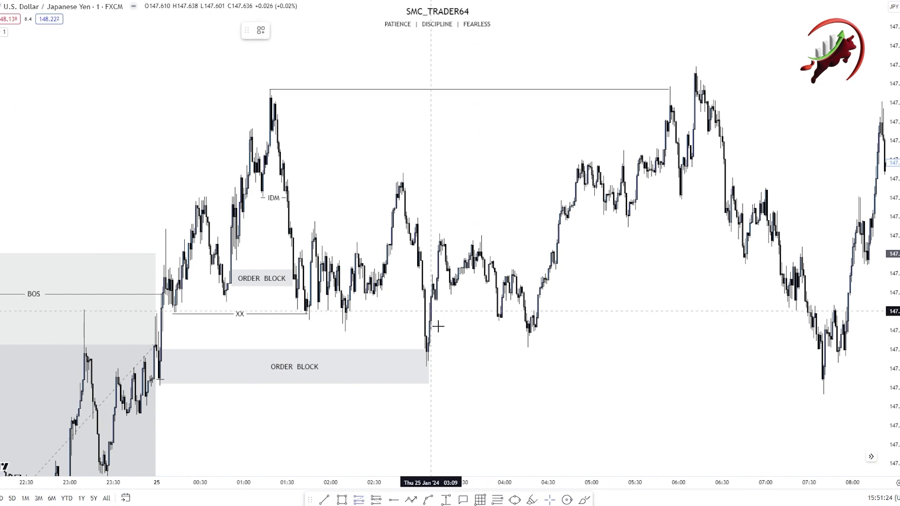
click(434, 356)
drag(429, 261, 445, 191)
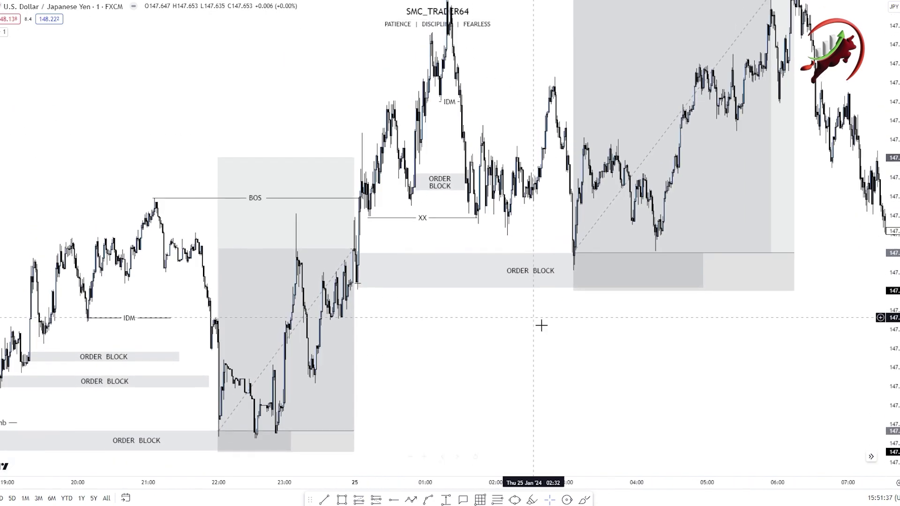
Brush crosses over the 00:51 order block and the two upper order blocks below the 24 January IDM line.
drag(538, 323, 508, 405)
scroll(508, 406, up, 2)
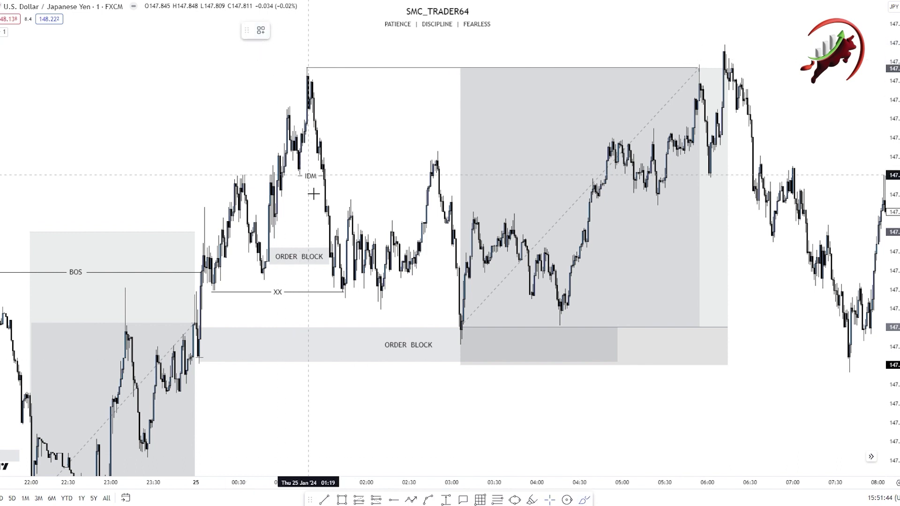
mouse_move(304, 223)
mouse_down()
mouse_move(296, 251)
mouse_move(323, 262)
mouse_up()
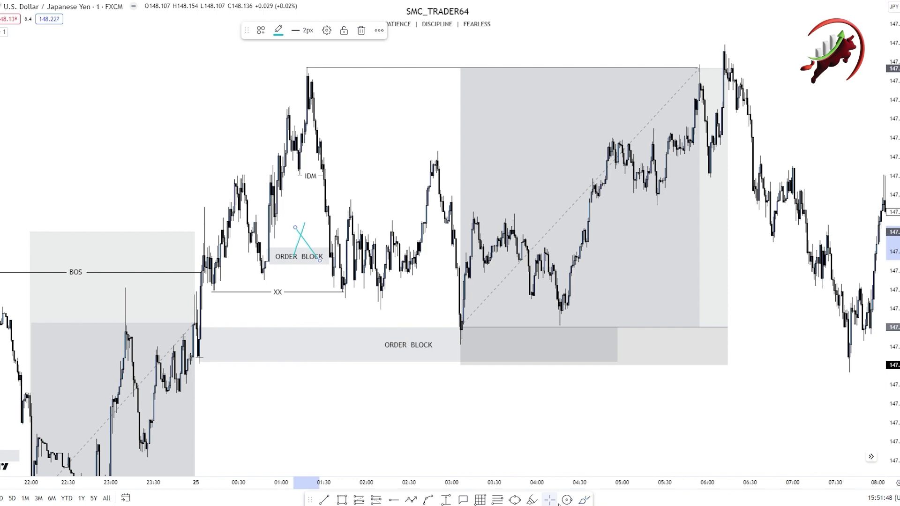
mouse_move(401, 434)
mouse_down()
mouse_move(612, 357)
mouse_move(702, 281)
mouse_up()
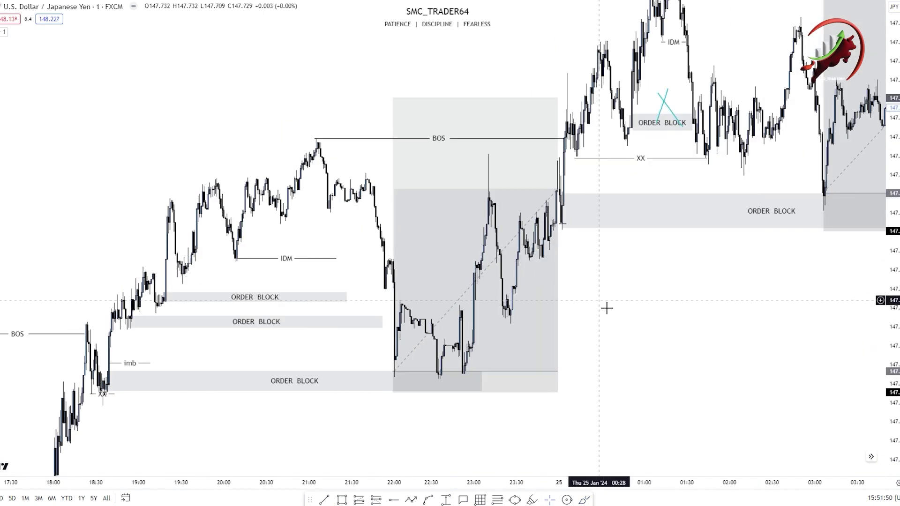
drag(620, 308, 802, 314)
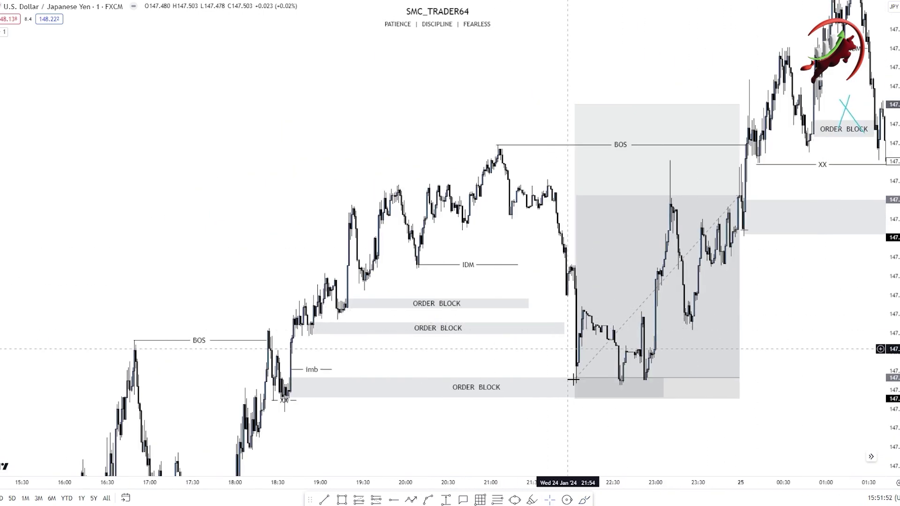
mouse_move(470, 303)
mouse_down()
mouse_move(489, 293)
mouse_move(495, 326)
mouse_move(526, 341)
mouse_move(514, 356)
mouse_move(539, 366)
mouse_up()
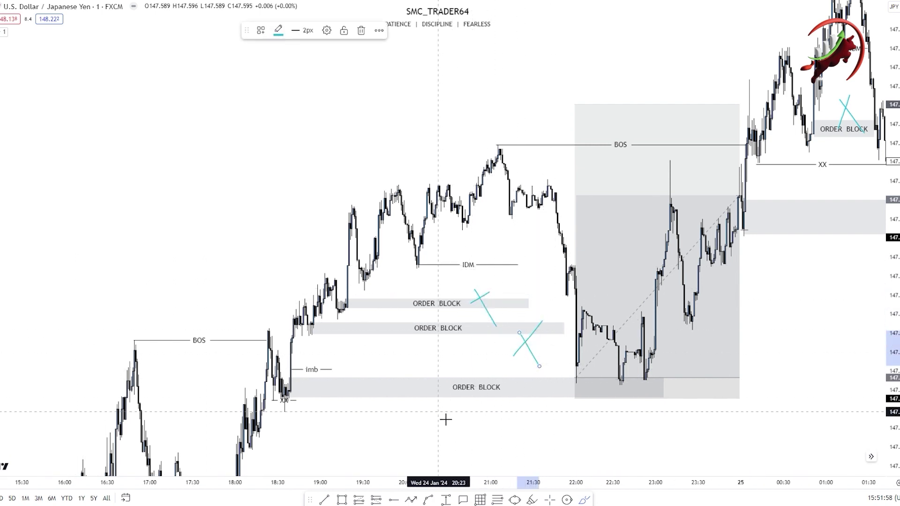
Brush a check mark below the lowest 24 January order block, and delete the stray brush stroke beneath its XX line.
drag(438, 412, 534, 382)
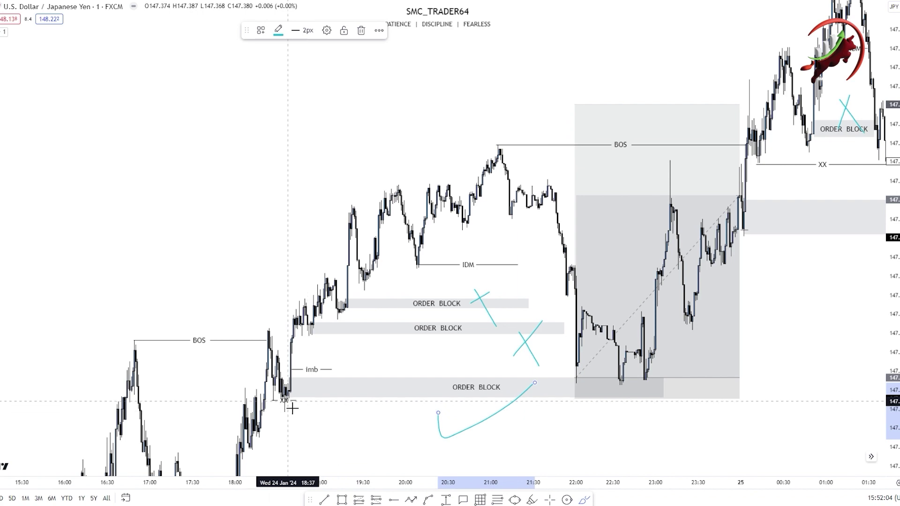
drag(245, 415, 337, 418)
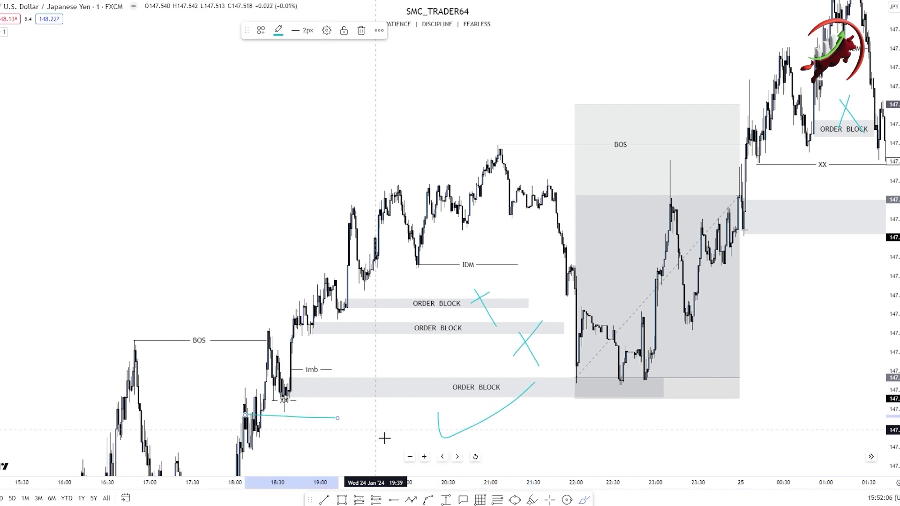
key(Delete)
click(550, 500)
mouse_move(756, 359)
mouse_down()
mouse_move(537, 420)
mouse_move(559, 438)
mouse_up()
click(662, 391)
drag(712, 370, 662, 401)
scroll(476, 422, right, 12)
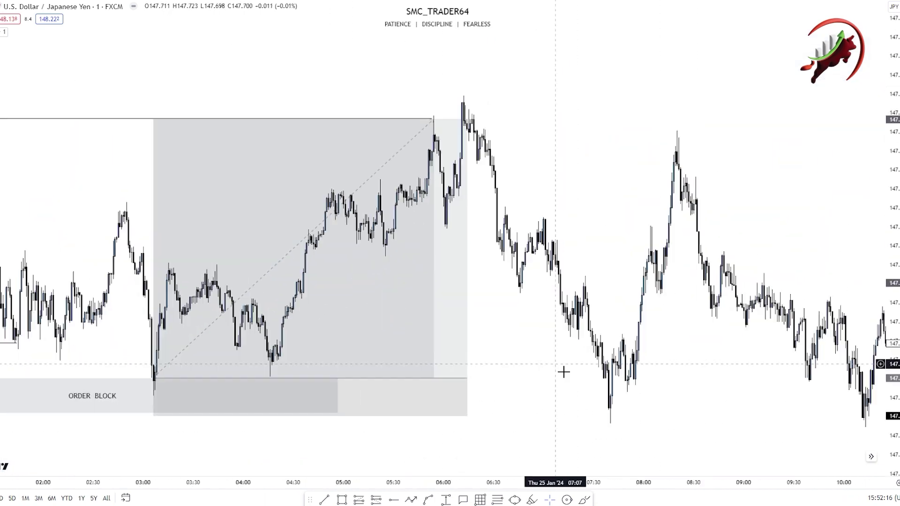
scroll(609, 135, left, 2)
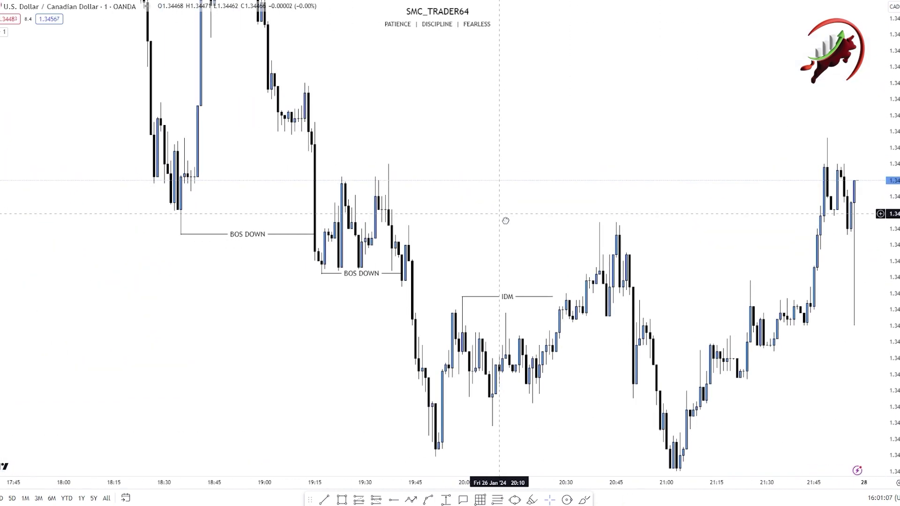
On the USD/CAD chart, draw a rectangle over the candle high at about 19:13, before the first BOS DOWN break, extended to about 21:28.
drag(506, 221, 479, 225)
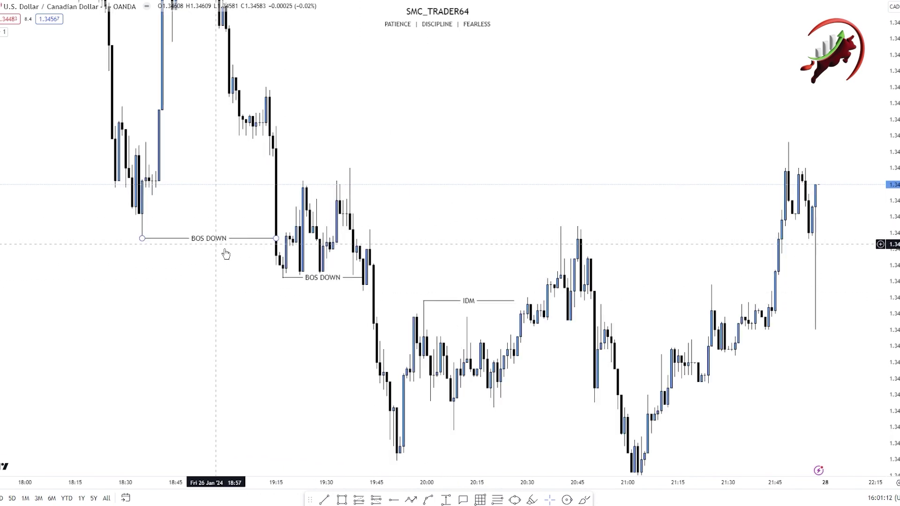
drag(296, 332, 269, 334)
drag(459, 170, 491, 190)
drag(418, 176, 456, 182)
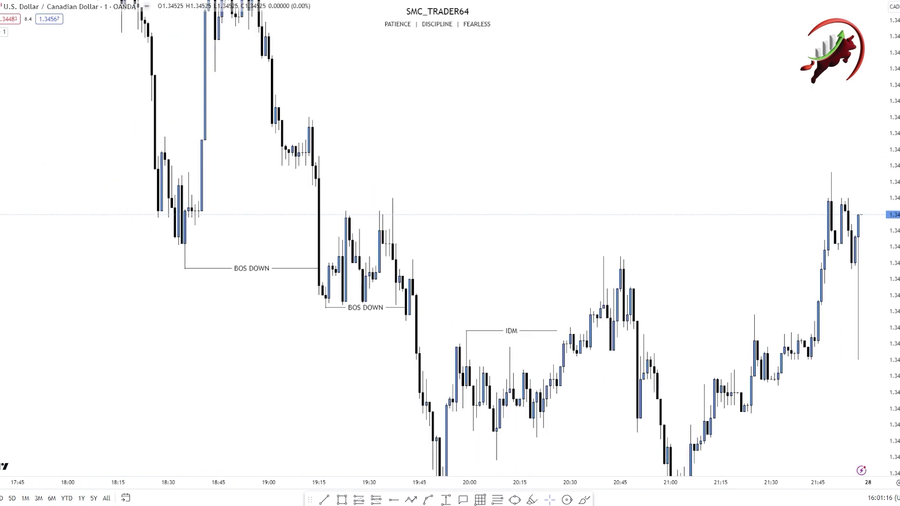
mouse_move(305, 156)
mouse_down()
mouse_move(358, 129)
mouse_move(363, 116)
mouse_move(488, 142)
mouse_move(769, 145)
mouse_up()
drag(502, 227, 511, 175)
drag(481, 221, 435, 248)
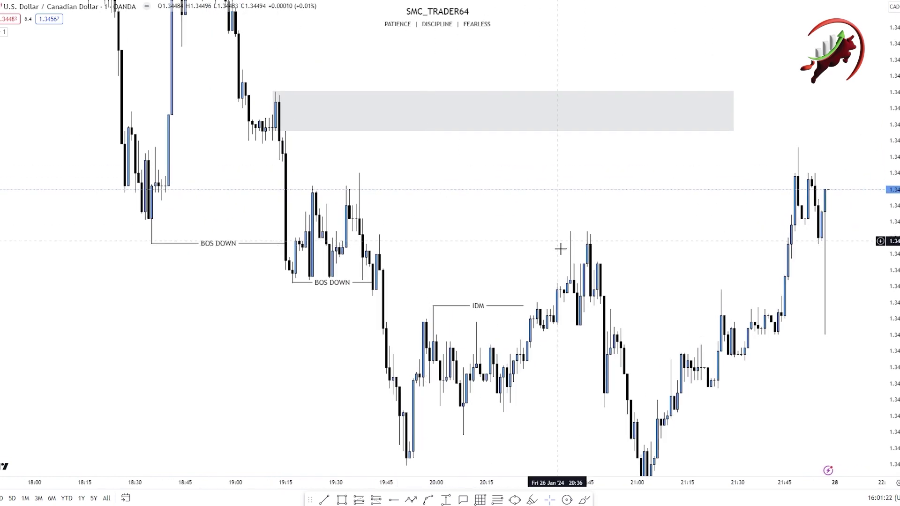
Draw a horizontal trend line from the 19:23 high to 19:37 and label it XX using its template.
drag(524, 289, 516, 294)
click(202, 340)
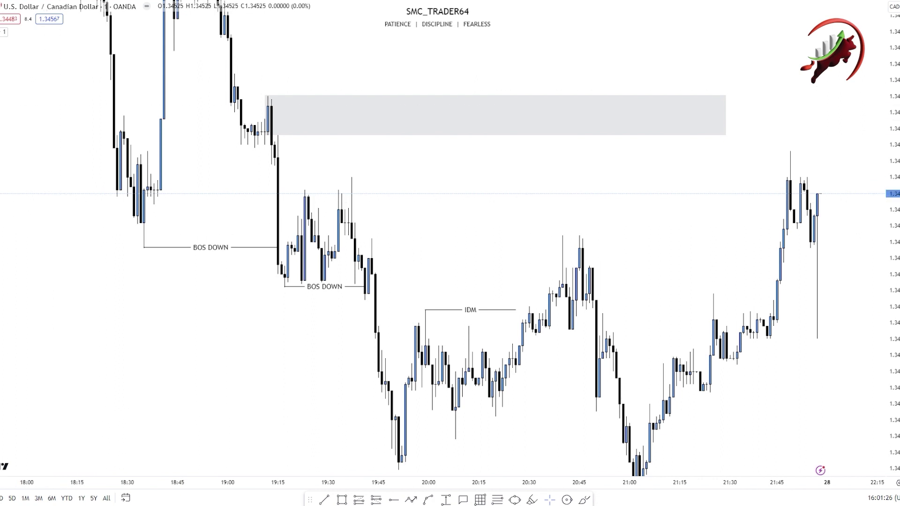
click(1, 98)
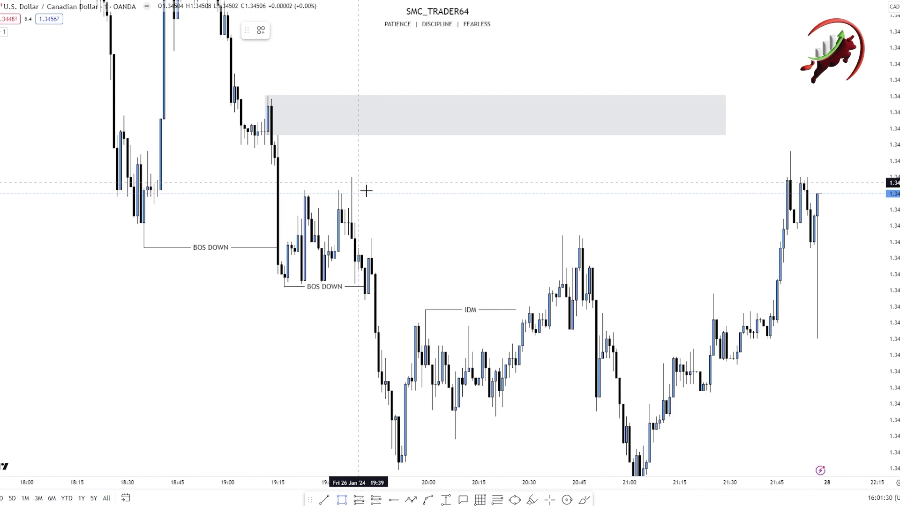
click(305, 191)
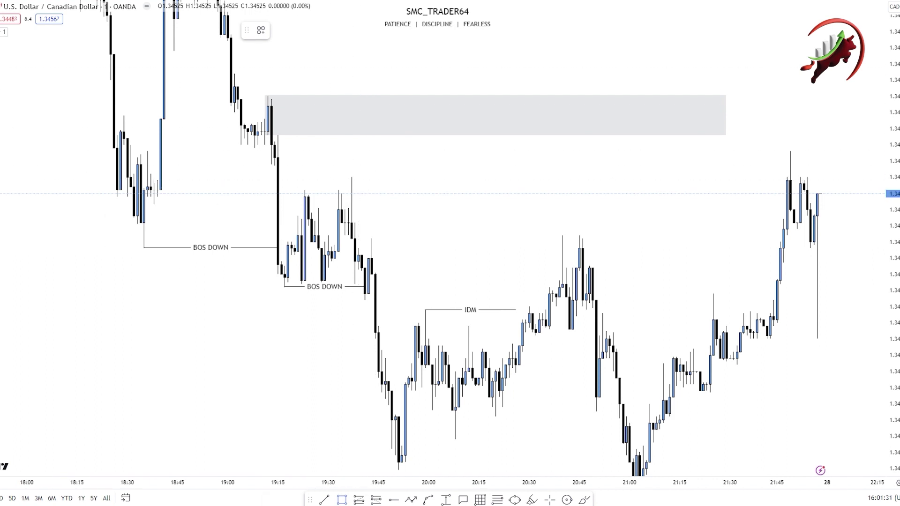
click(351, 190)
click(343, 30)
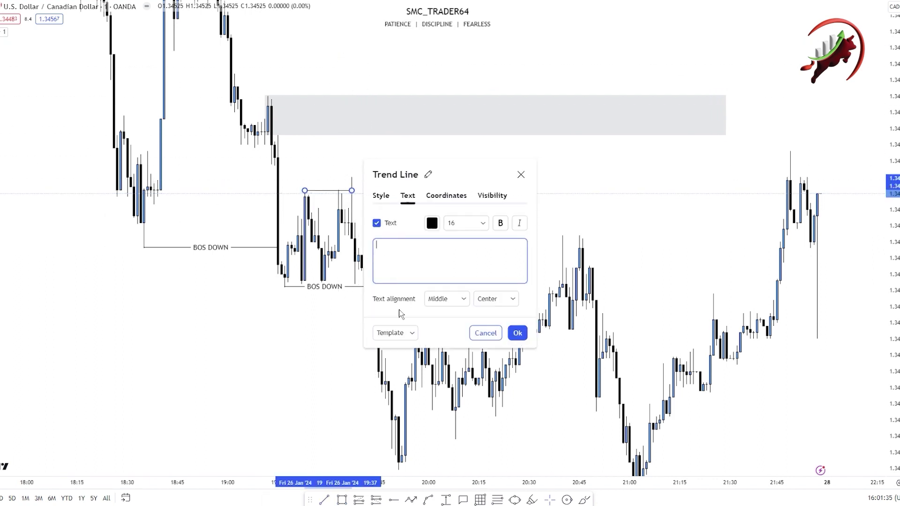
click(399, 334)
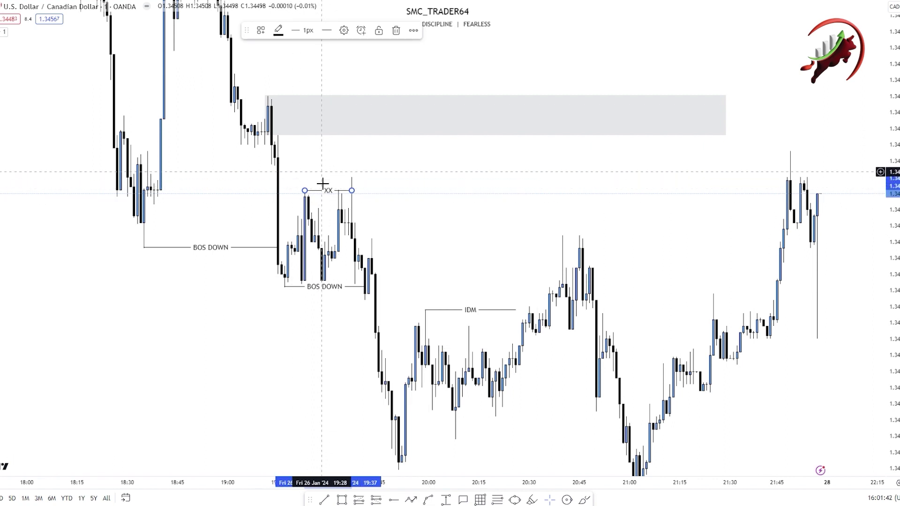
Draw a rectangle from the 19:37 candle's high, extend it to 20:47, and apply the OB template for the ORDER BLOCK label.
drag(278, 411, 267, 412)
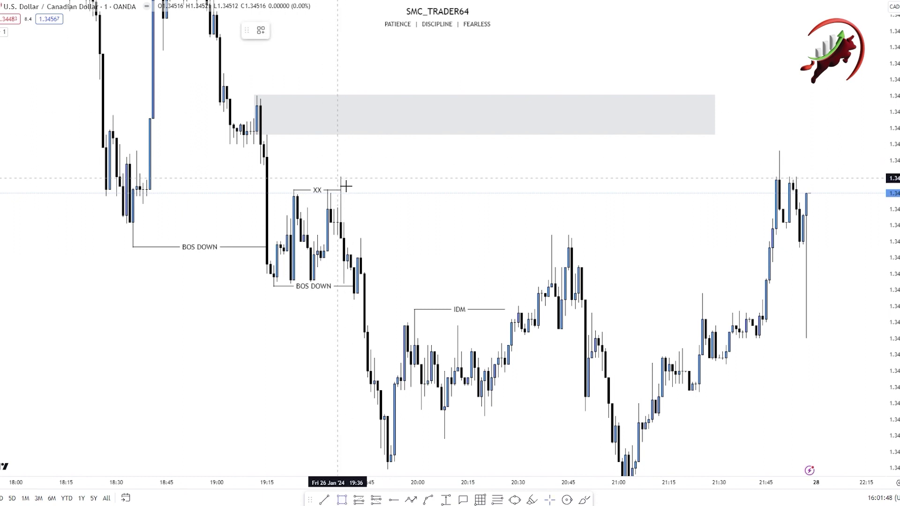
mouse_move(348, 186)
mouse_down()
mouse_move(386, 244)
mouse_move(389, 218)
mouse_move(388, 240)
mouse_up()
drag(382, 210, 575, 210)
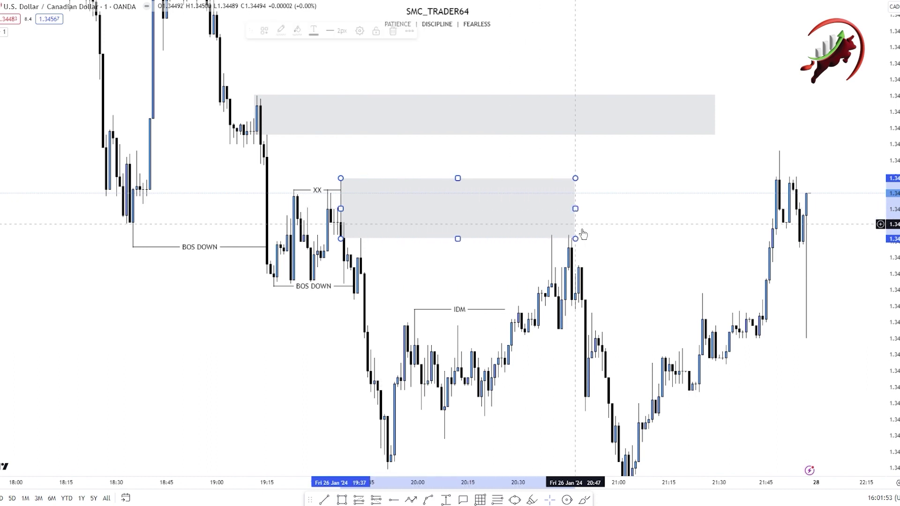
click(361, 30)
click(393, 333)
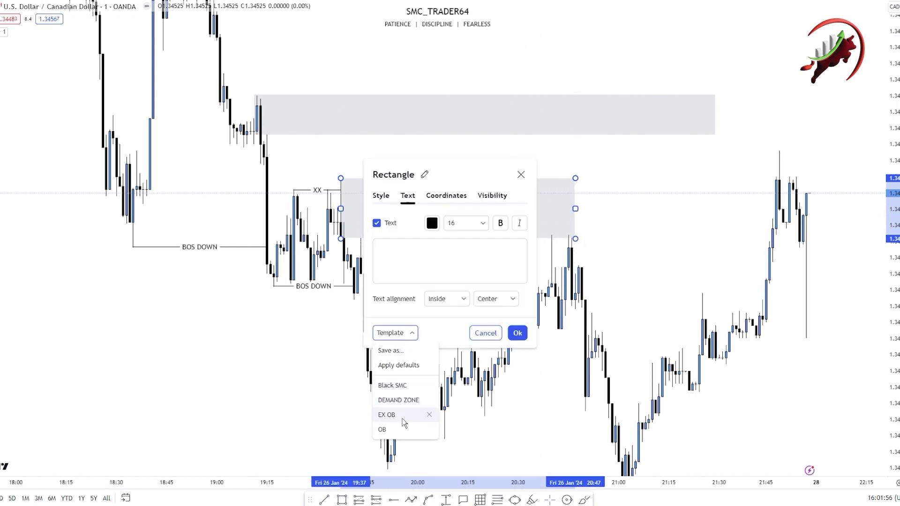
click(403, 429)
click(517, 333)
Place a short position at the order block's lower edge from about 20:43, with the stop at its upper edge and the target at the 21:02 low.
drag(608, 330, 585, 313)
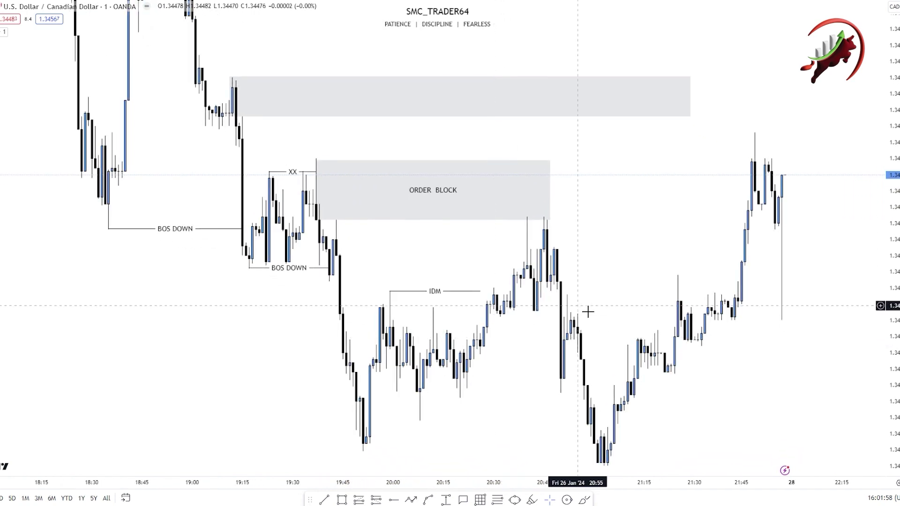
scroll(576, 326, up, 1)
click(555, 195)
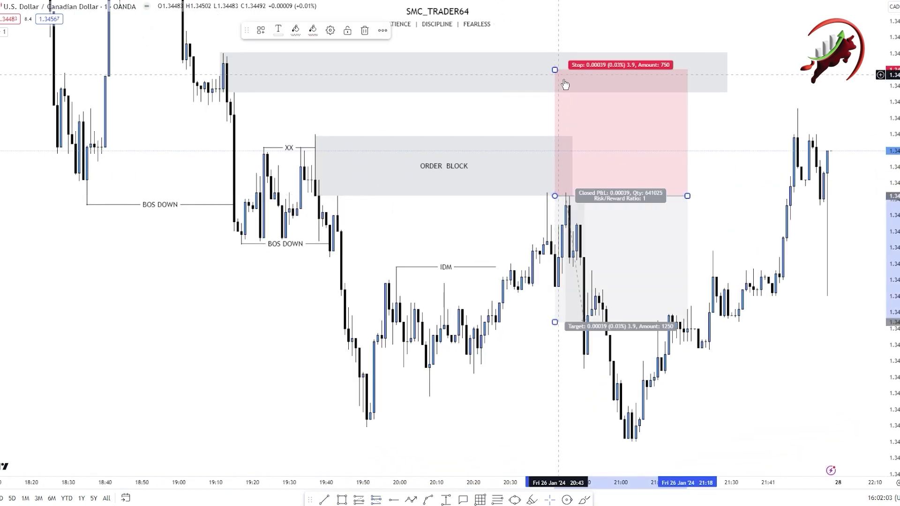
drag(565, 84, 565, 144)
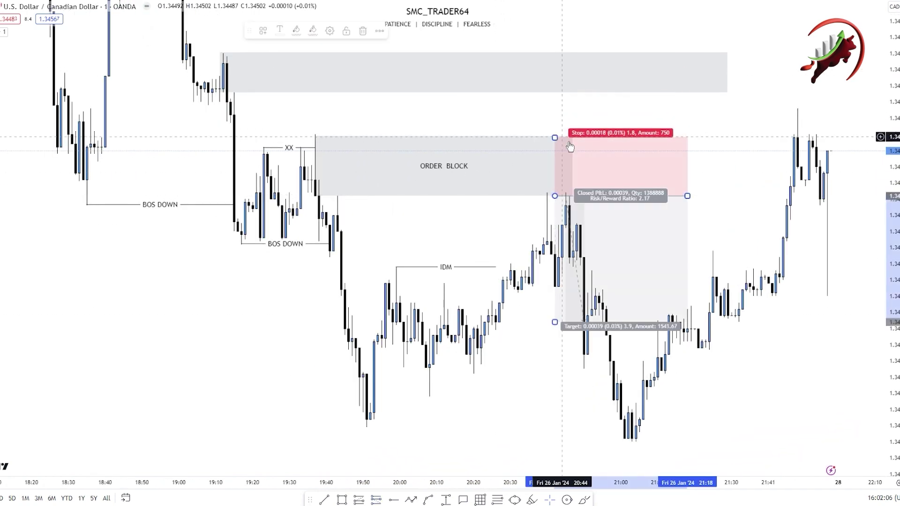
drag(555, 323, 557, 439)
Draw a short horizontal trend line from about 19:06 to the upper zone's left edge at 19:11 and label it XX using its template.
drag(484, 398, 435, 370)
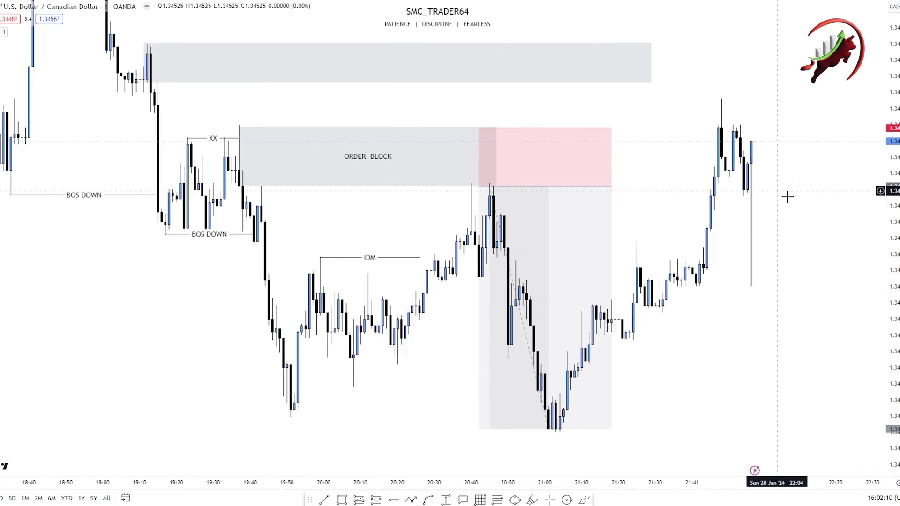
drag(666, 172, 671, 181)
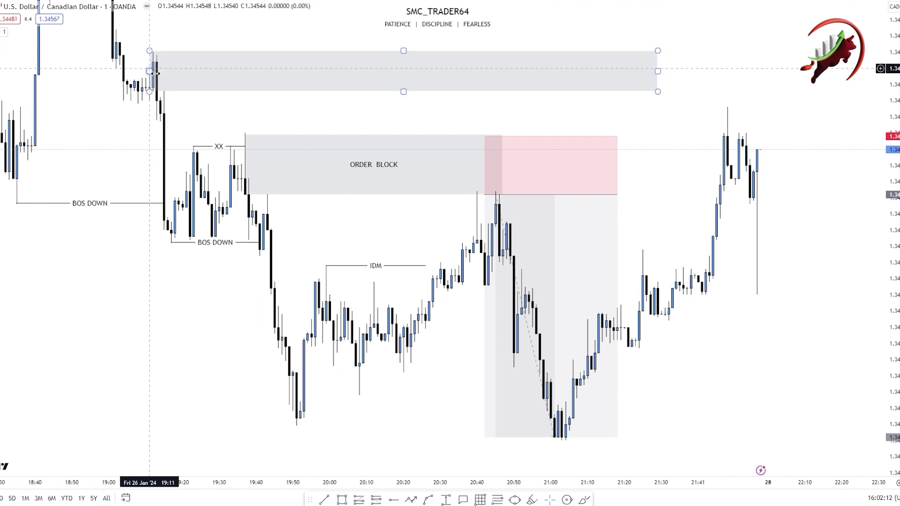
drag(128, 140, 186, 157)
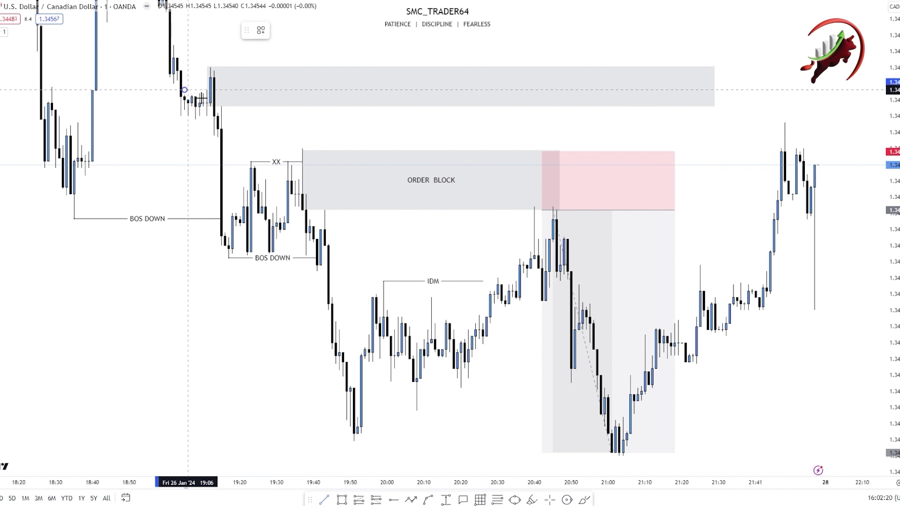
click(213, 98)
click(356, 36)
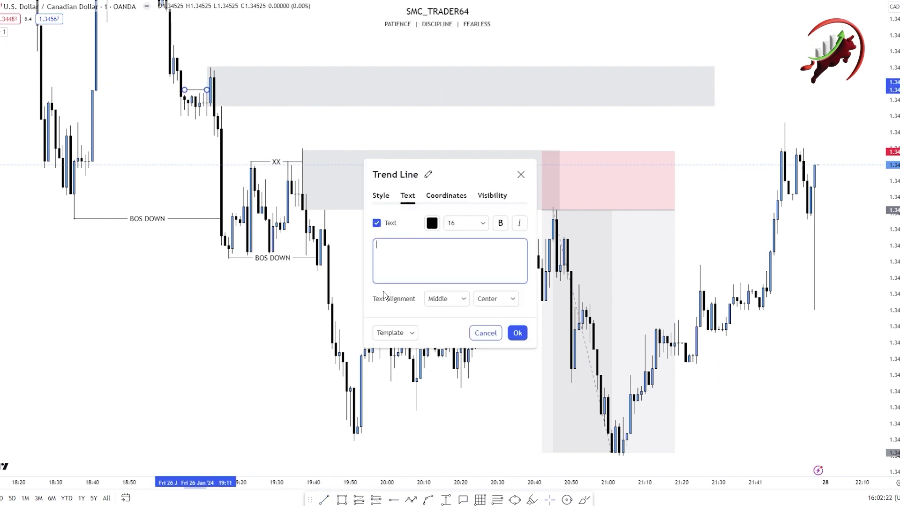
click(399, 333)
click(400, 505)
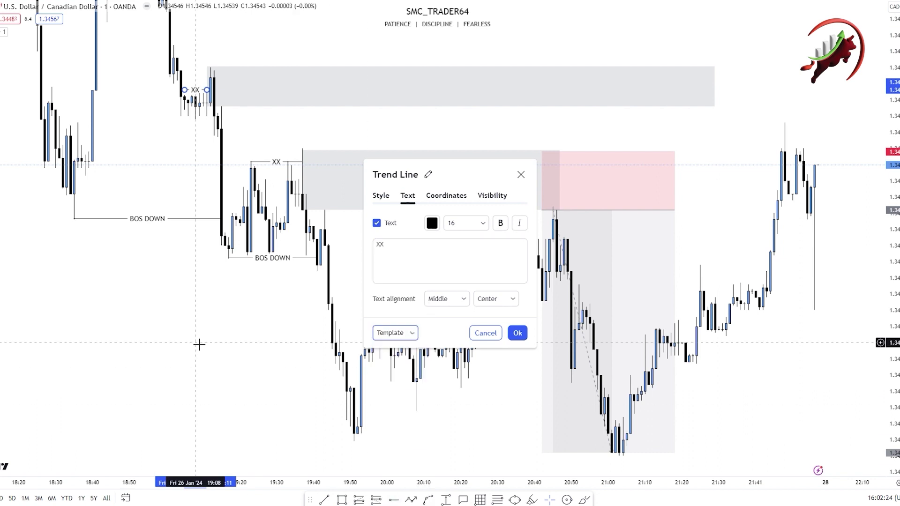
Extend the upper unlabelled zone's right edge past the latest candles to about 22:06.
drag(189, 336, 132, 328)
click(659, 80)
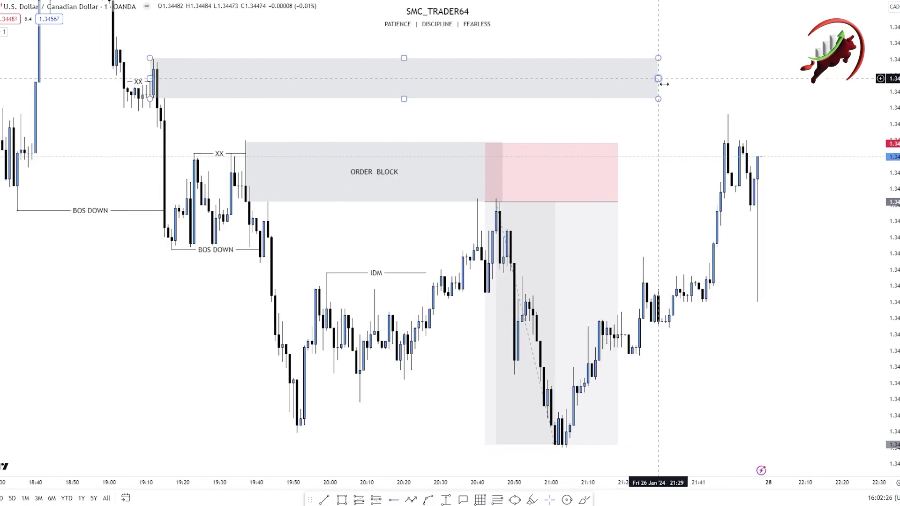
drag(658, 79, 793, 78)
click(808, 287)
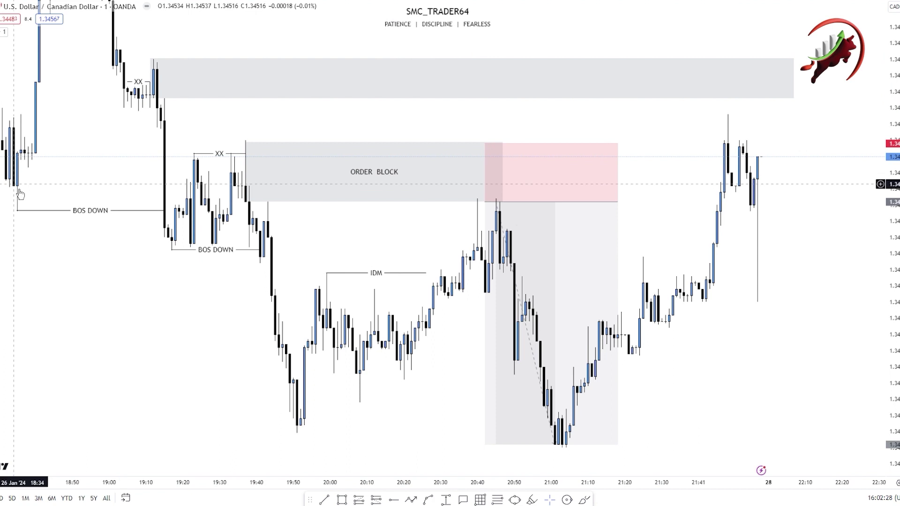
Draw a projected price path zigzagging up to the upper zone's lower edge at 22:06, then falling to near the 21:02 low's level.
click(1, 95)
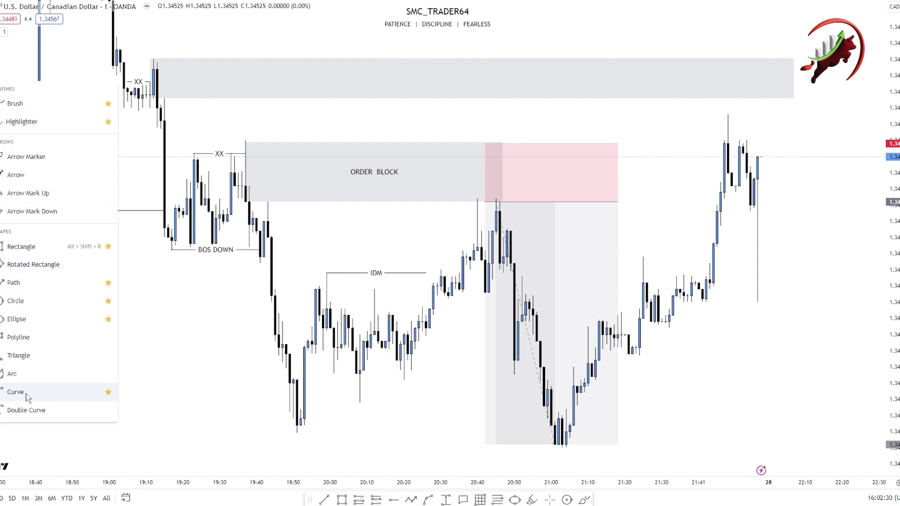
click(22, 283)
click(768, 175)
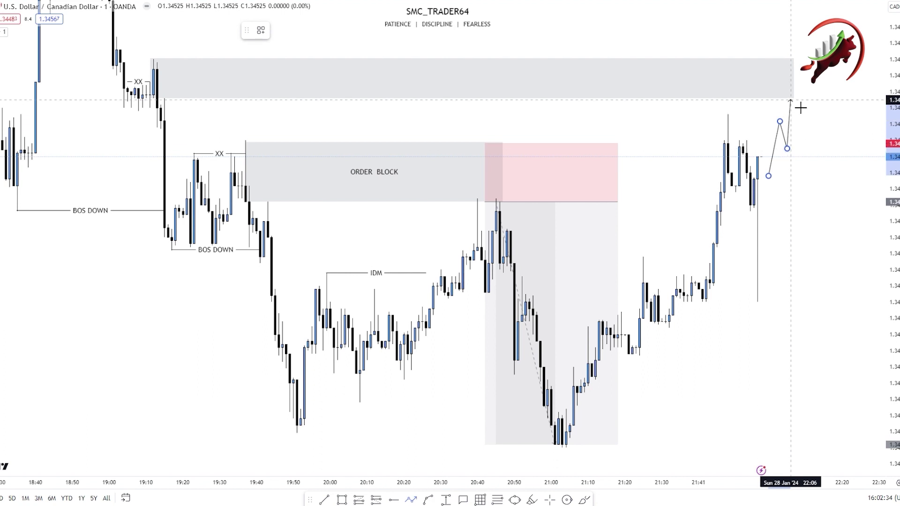
click(791, 100)
double_click(816, 438)
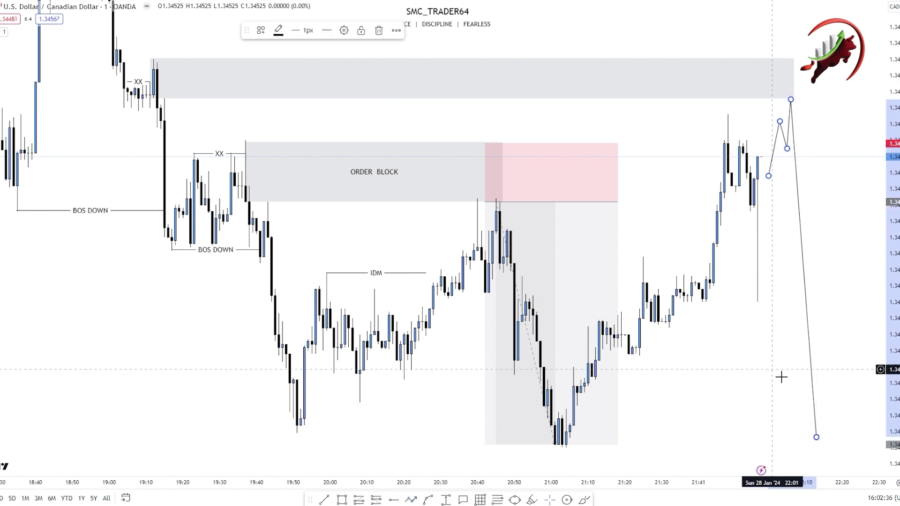
Place a short position at the upper zone's lower edge from about 22:03, with the stop at its upper edge and the target at the path's end.
drag(783, 380, 717, 392)
click(1, 75)
click(18, 109)
click(722, 120)
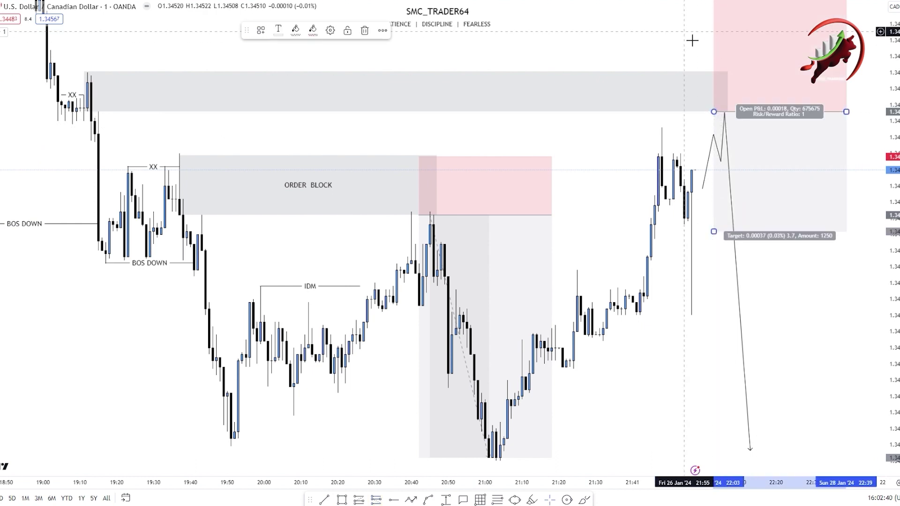
drag(722, 46, 722, 125)
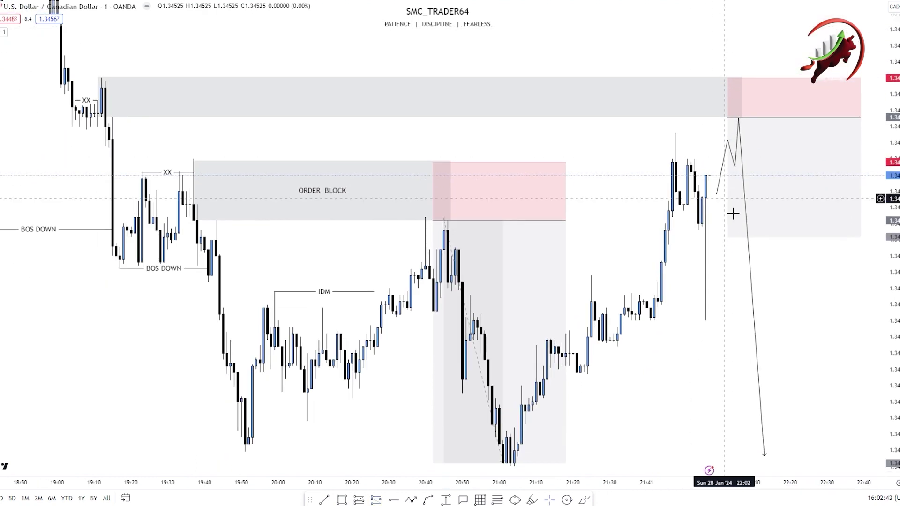
drag(727, 237, 691, 422)
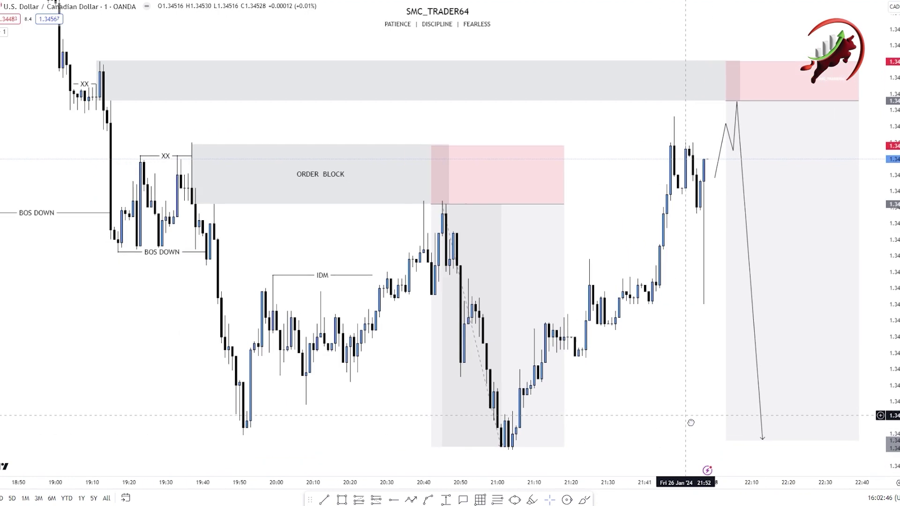
Draw a rectangle directly below the order block from the 19:43 candle's high, extend it to 20:40, and label it smt.
drag(621, 276, 639, 278)
scroll(639, 278, left, 2)
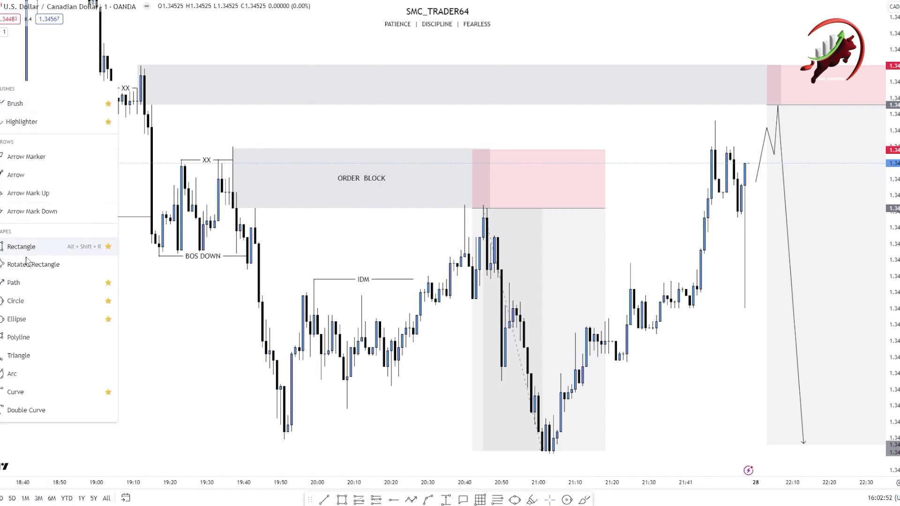
click(25, 246)
click(264, 216)
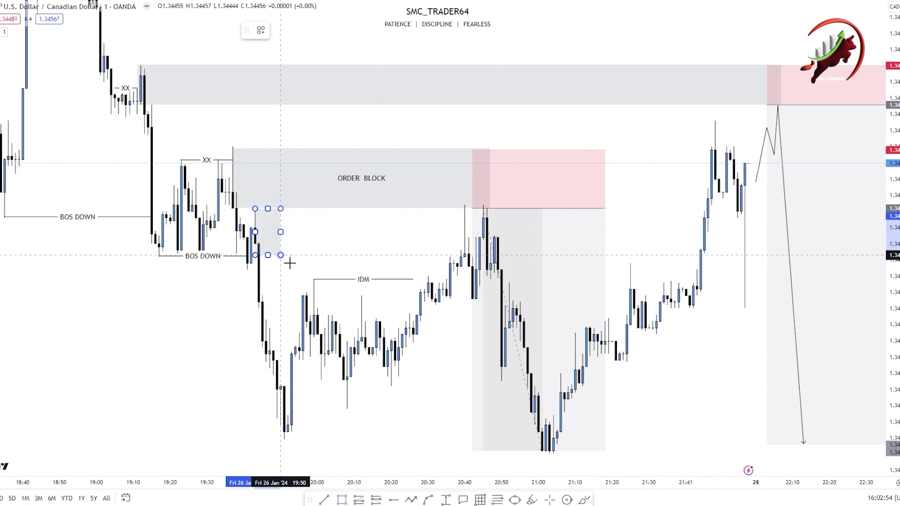
click(298, 251)
drag(299, 231, 471, 242)
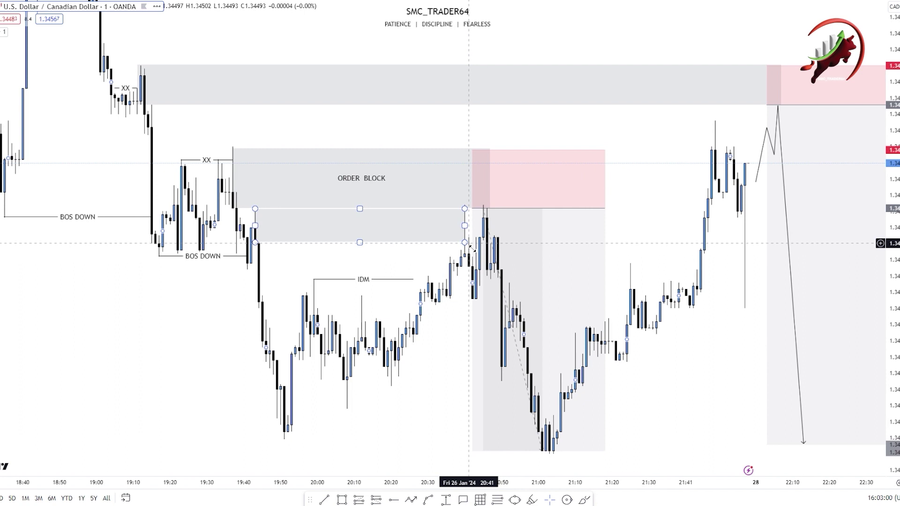
click(468, 243)
click(360, 31)
text(smt)
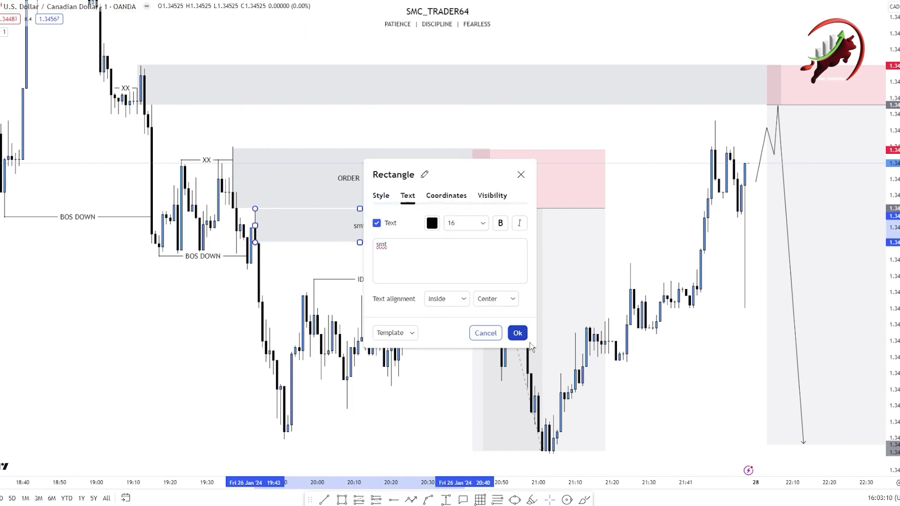
click(526, 338)
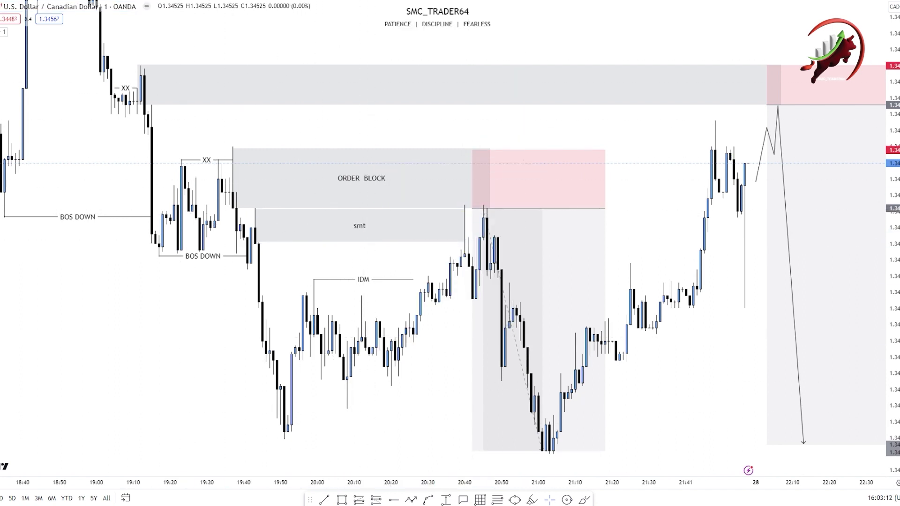
Draw a horizontal trend line along the smt rectangle's upper edge from the 19:43 high to 20:40.
key(alt+t)
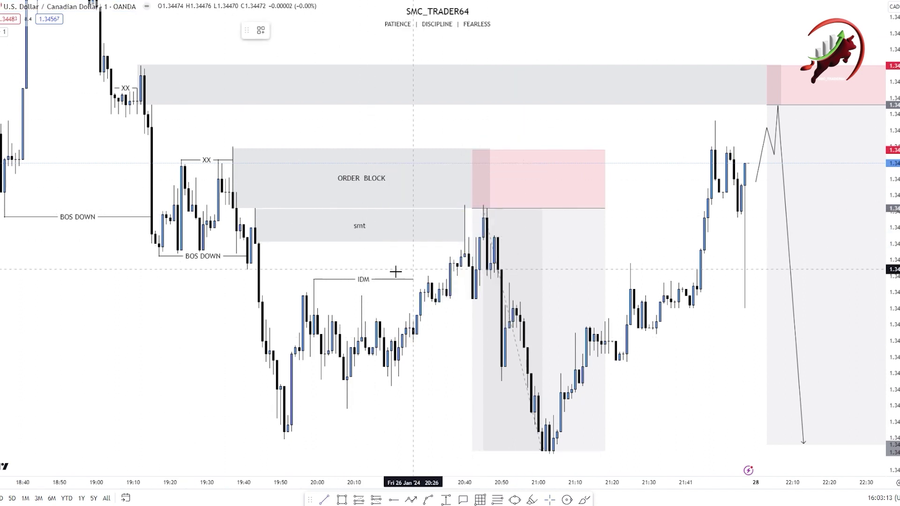
click(266, 222)
click(474, 230)
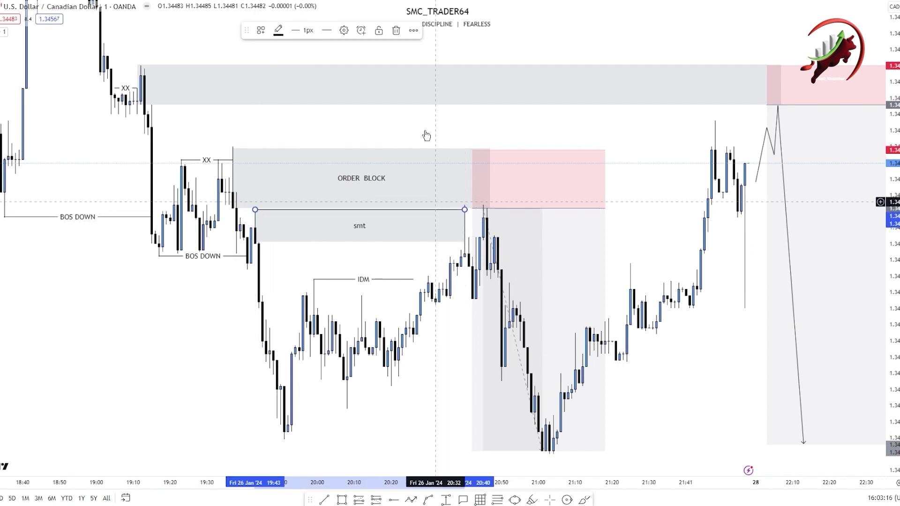